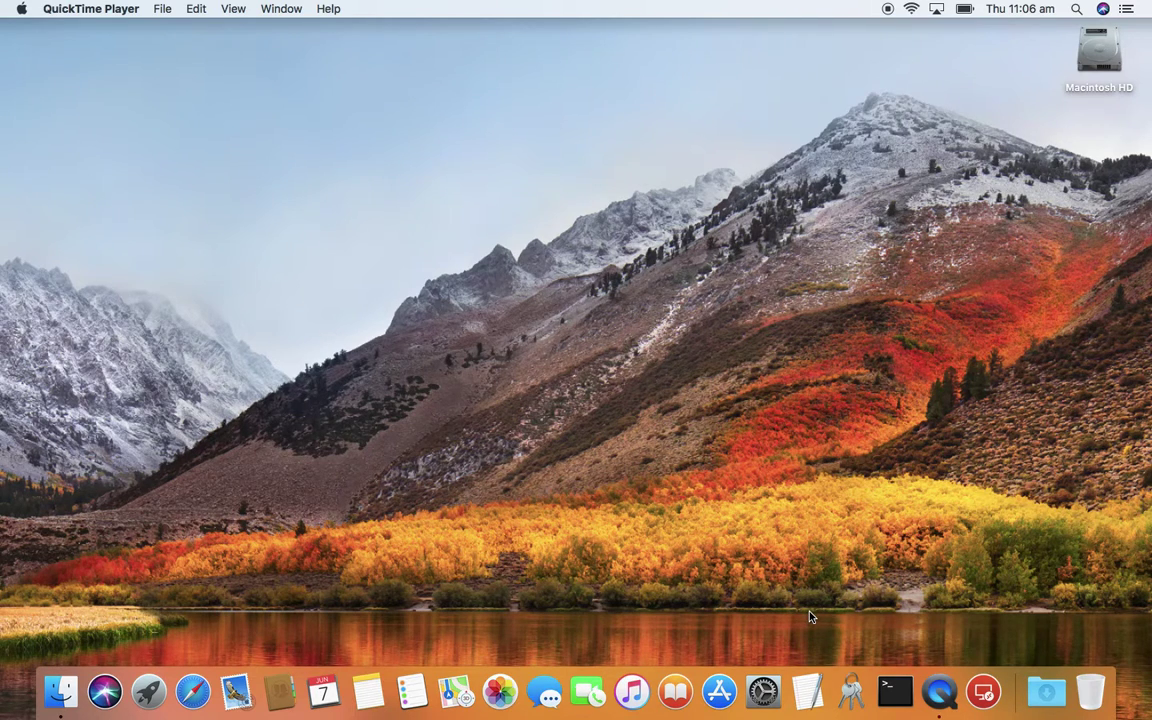
- Launch Microsoft Remote Desktop and select the SCEP - NDES saved desktop
click(984, 690)
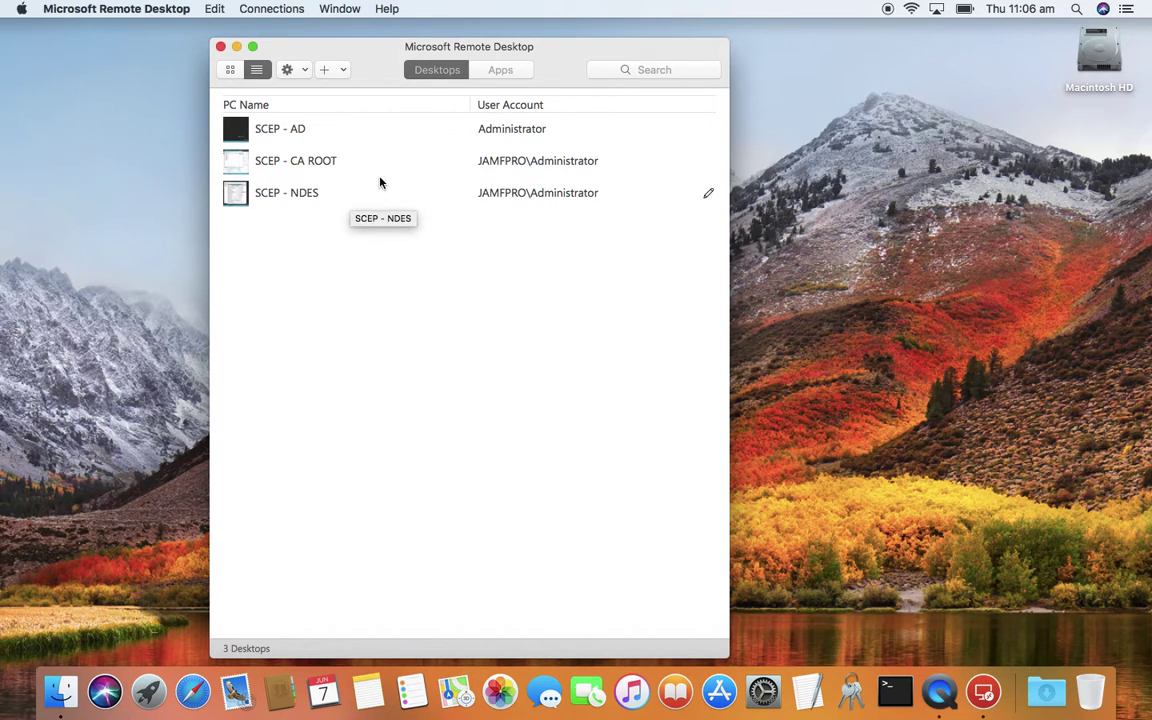
click(349, 201)
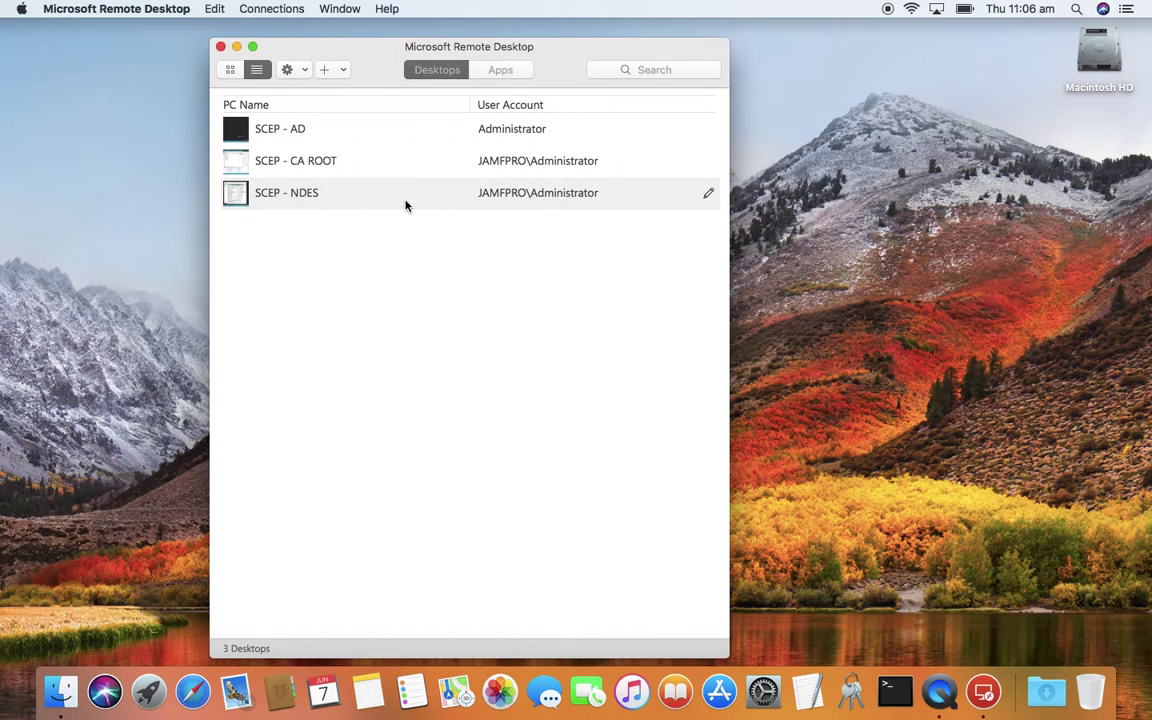
- Load Jamf Pro in a new Safari window and sign in with the administrator account
click(193, 692)
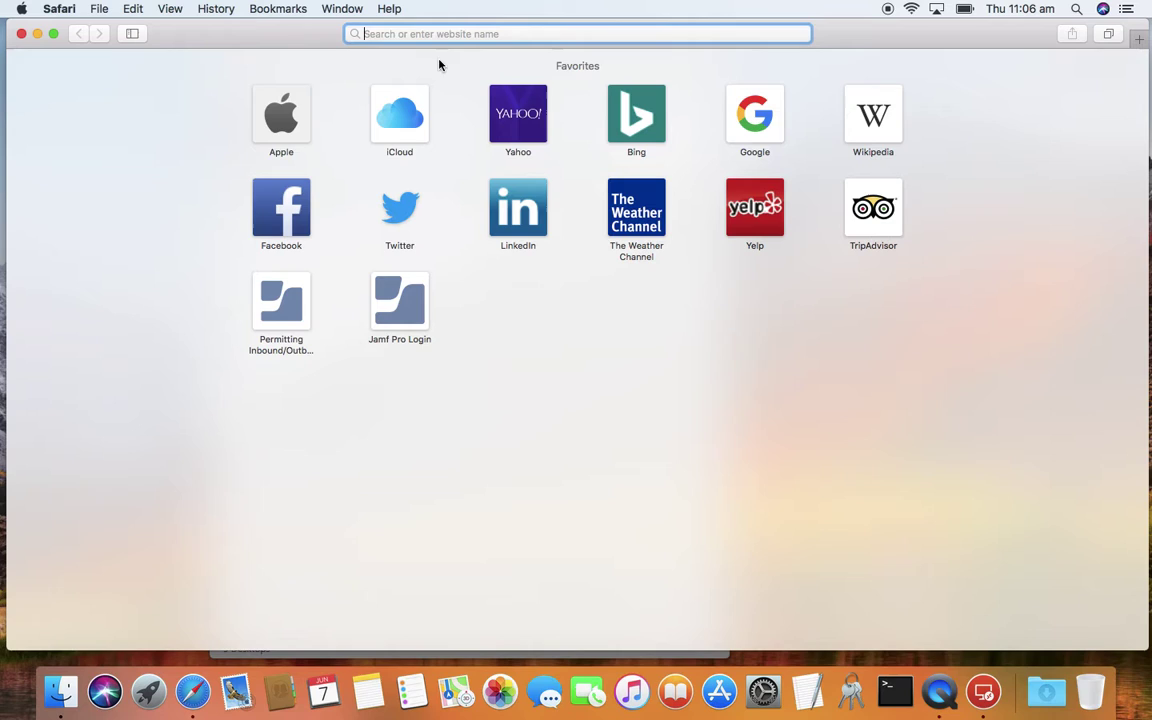
text(jamf)
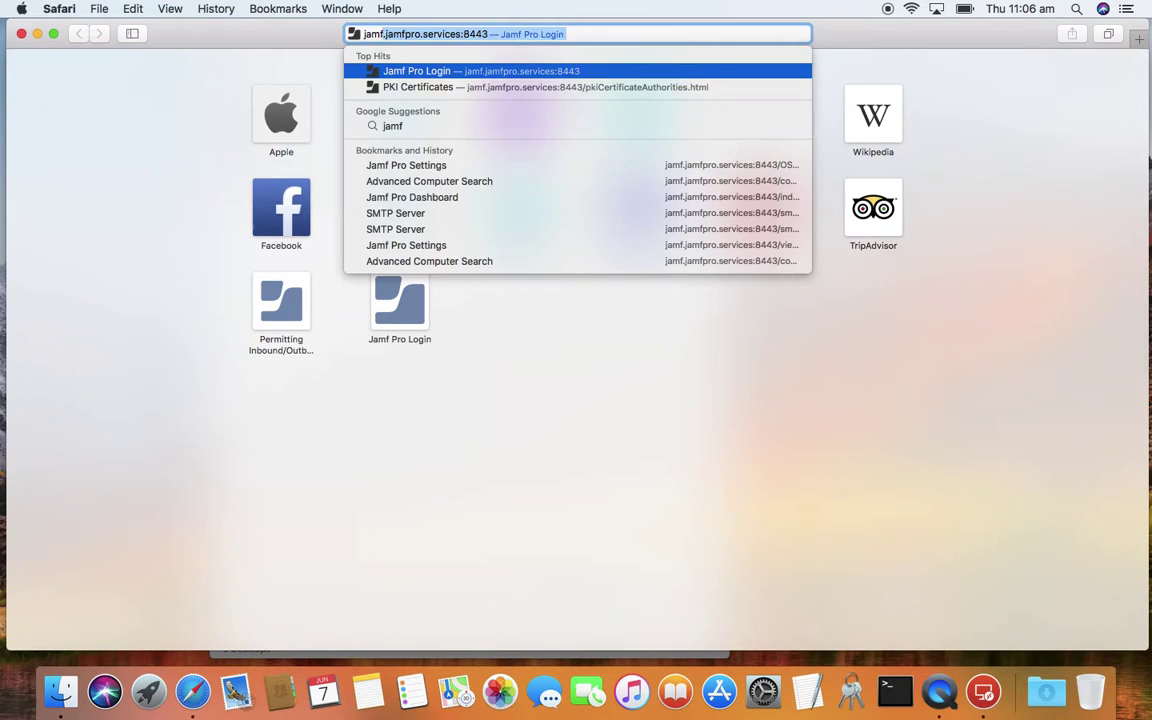
key(Return)
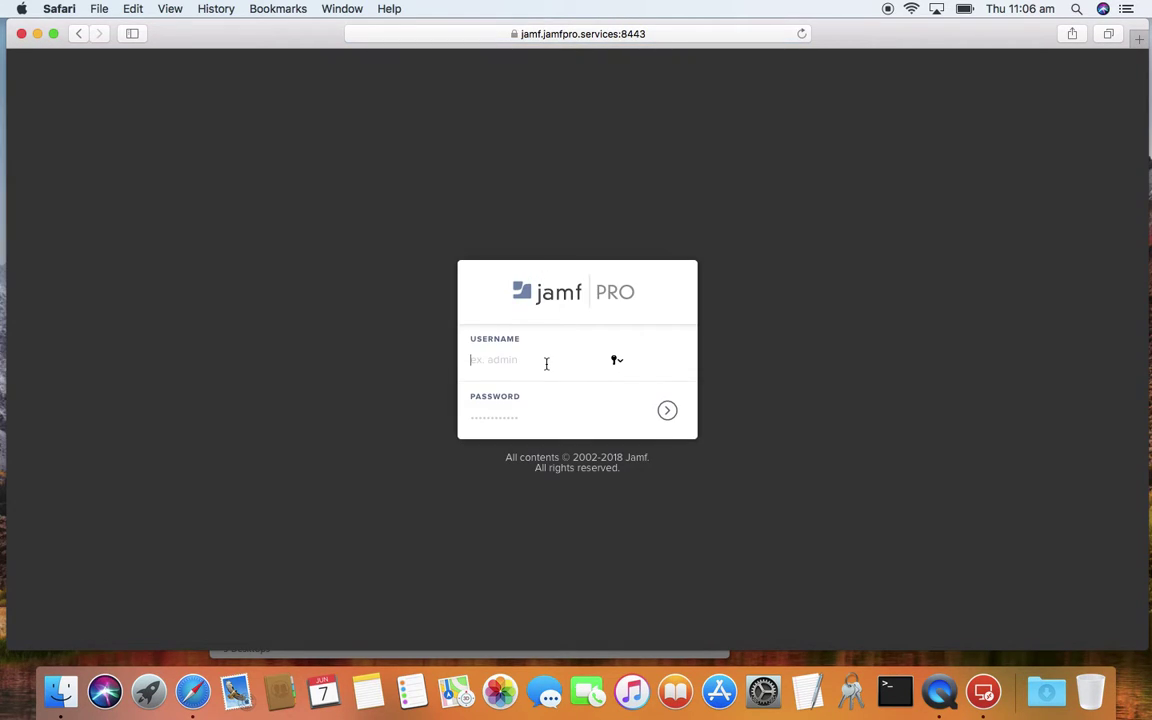
text(jamfproadmin)
key(Tab)
text(•••••••)
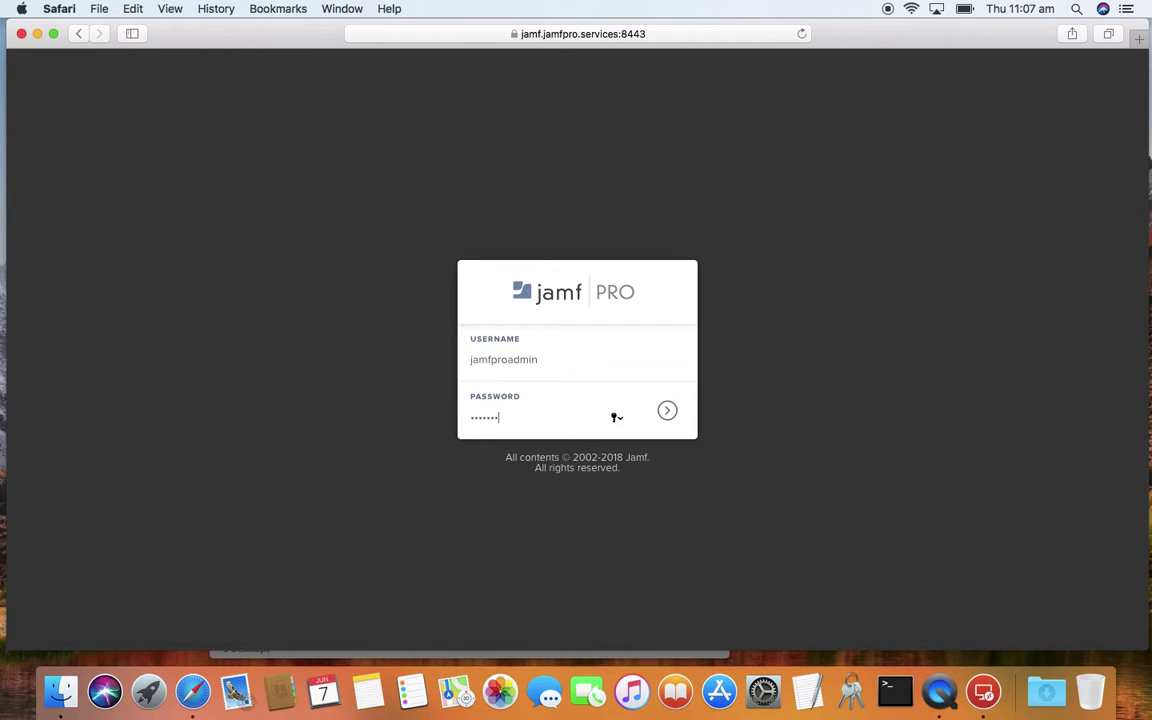
key(Return)
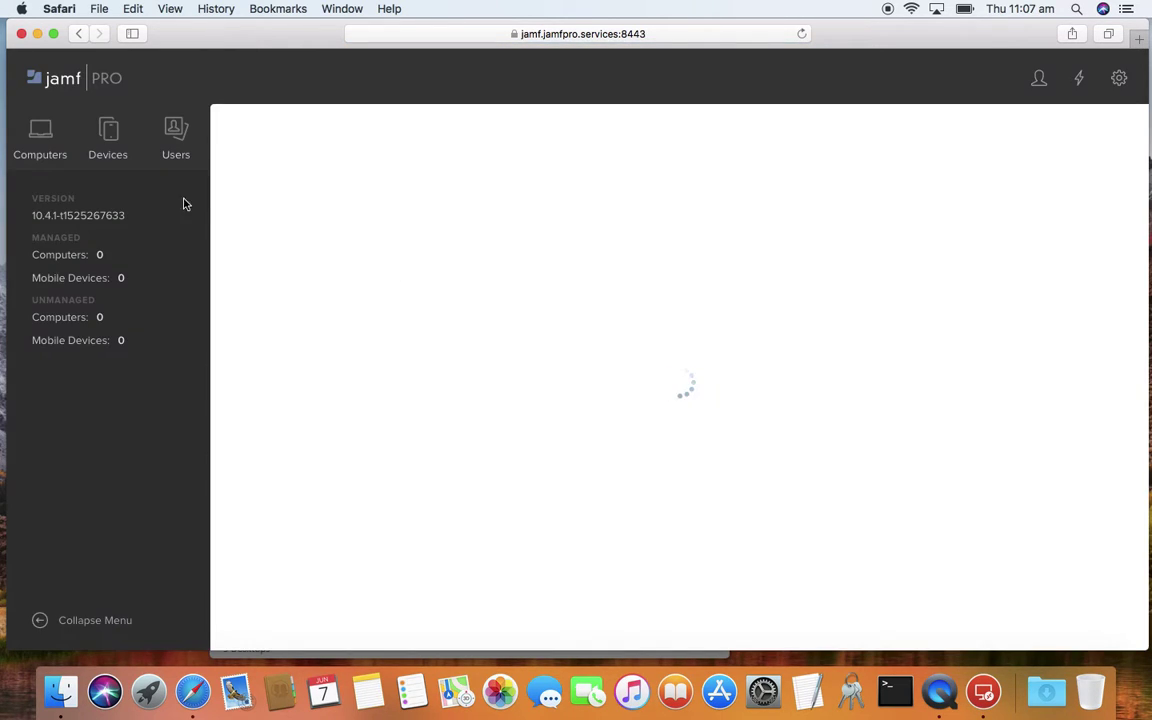
- Open Computers > Configuration Profiles, which lists no profiles yet
click(38, 142)
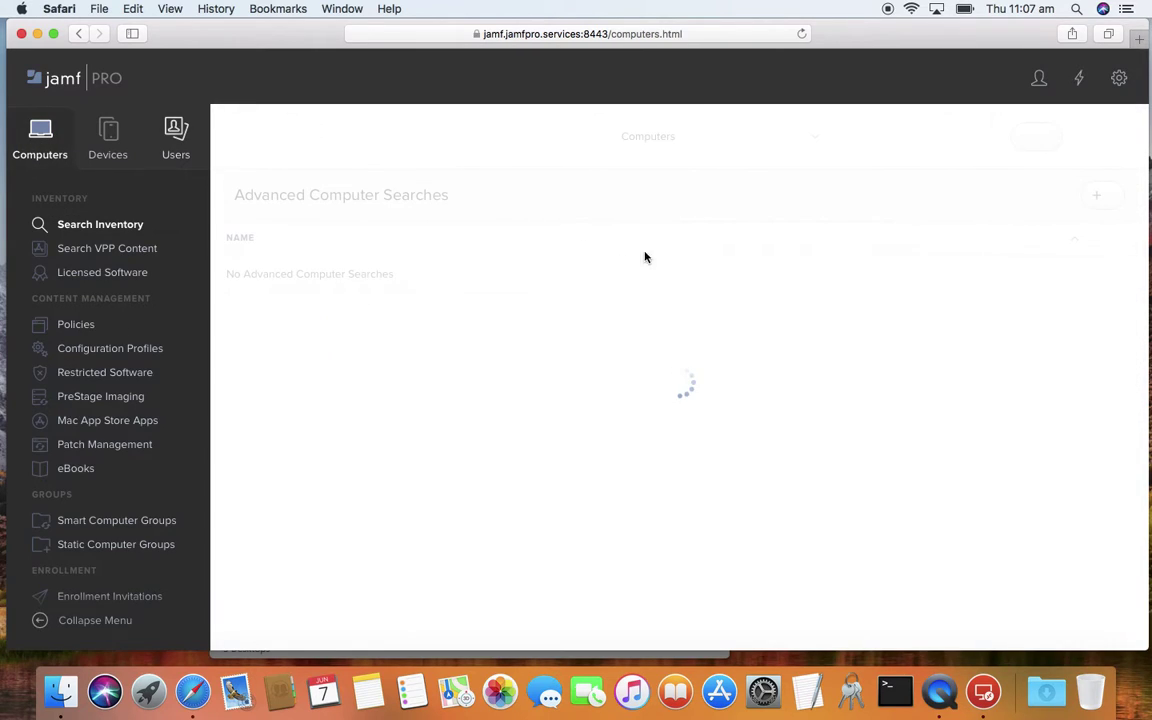
click(880, 140)
click(73, 350)
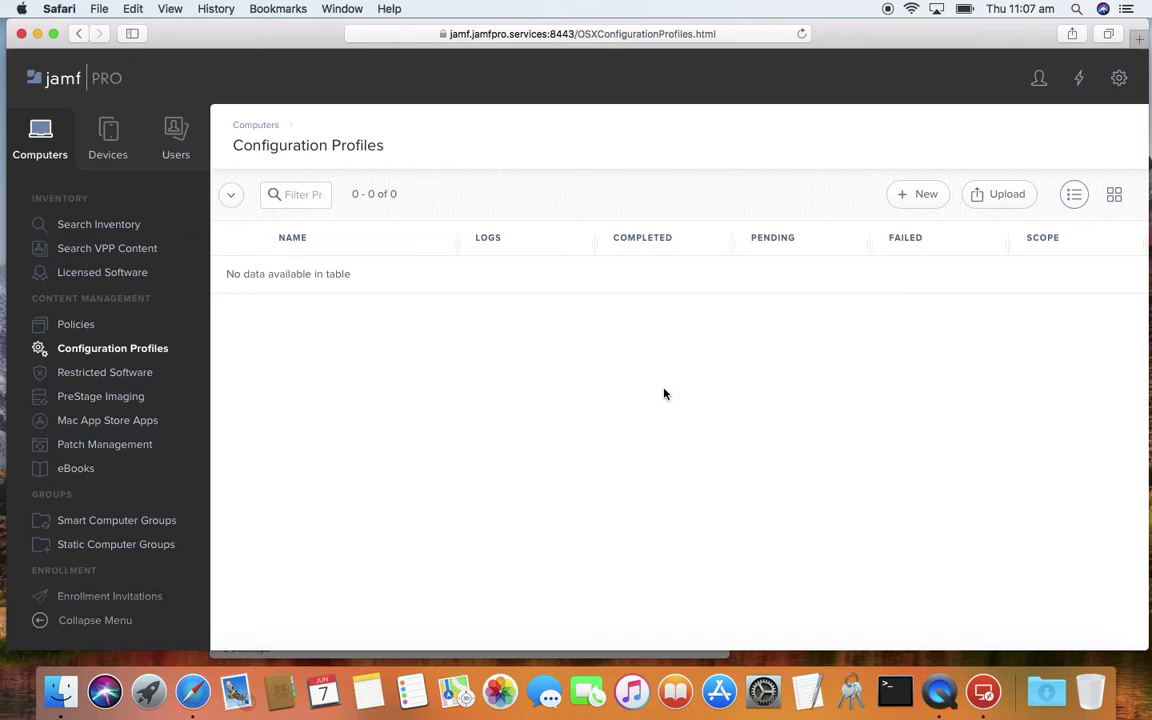
- Open PKI Certificates settings and show the External CA management certificate template
click(1117, 82)
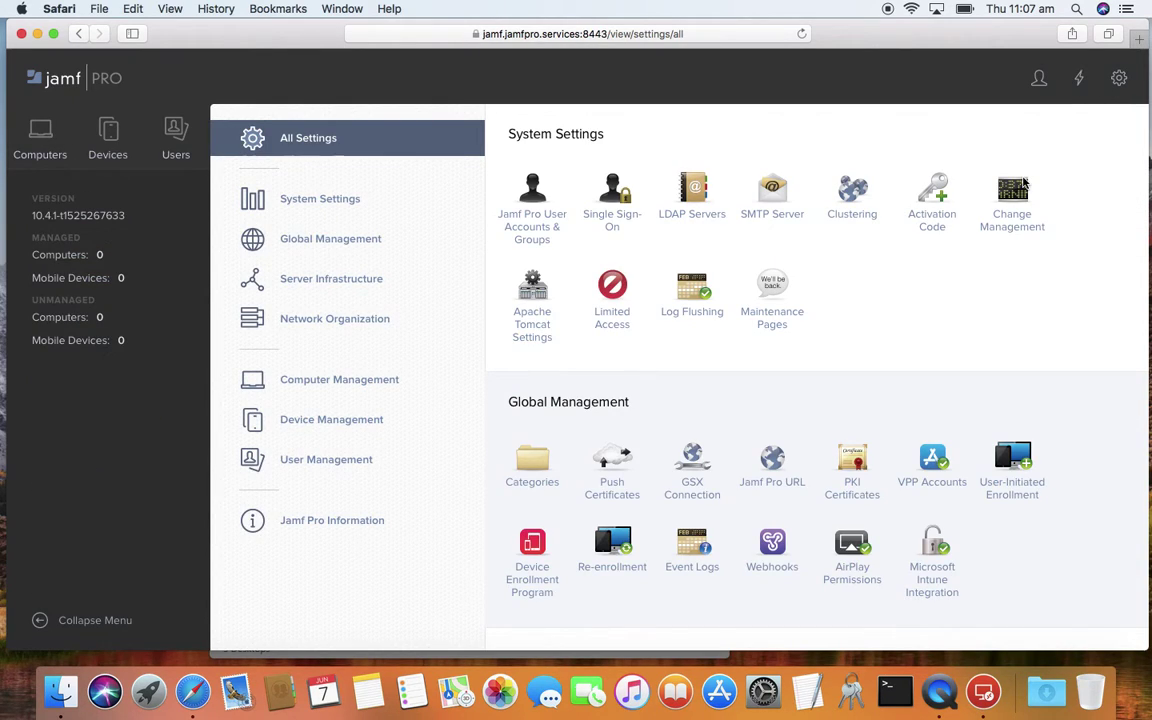
click(855, 480)
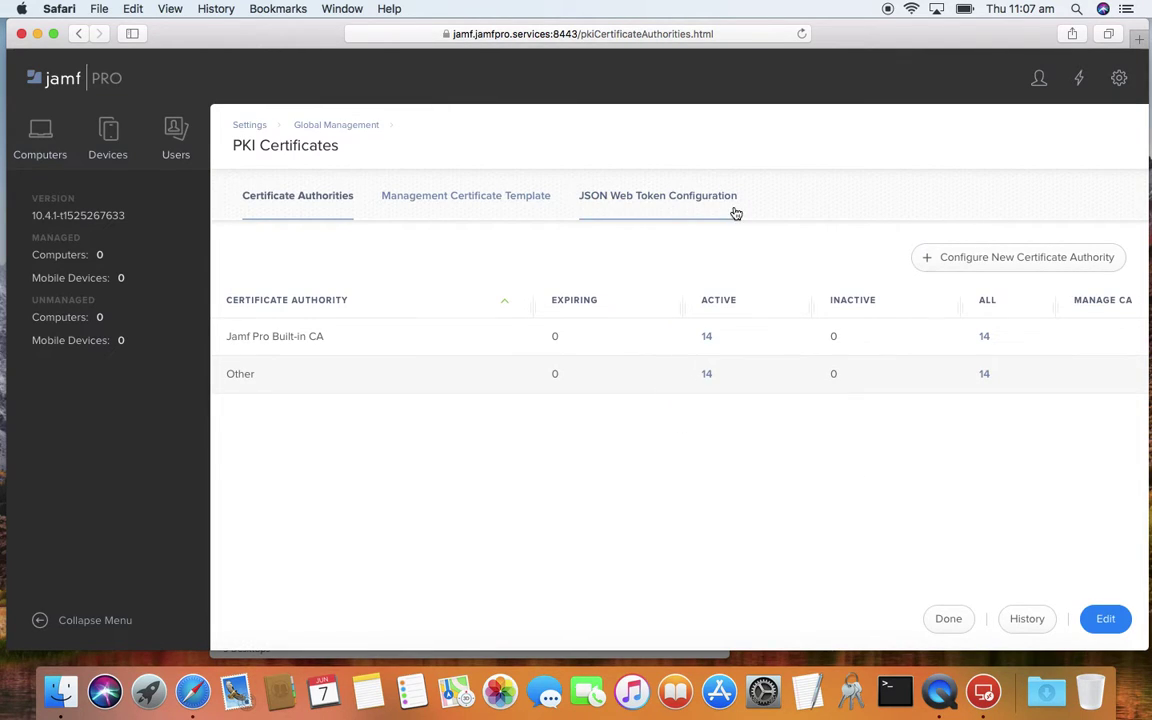
click(489, 195)
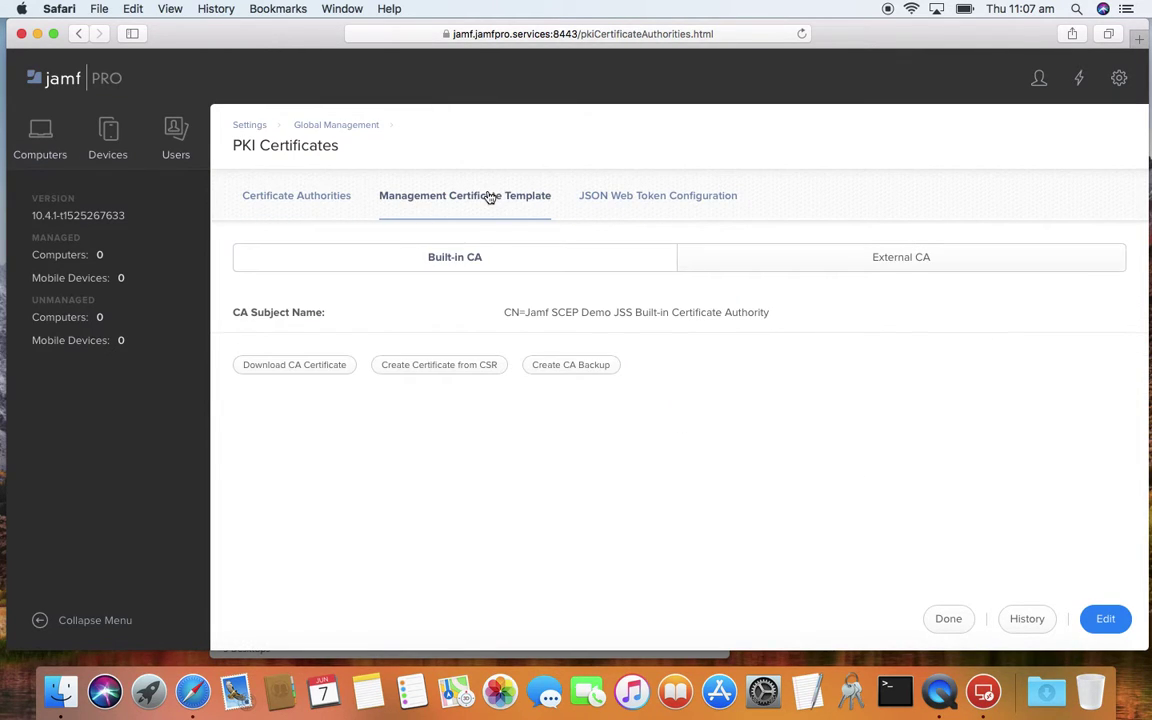
click(765, 260)
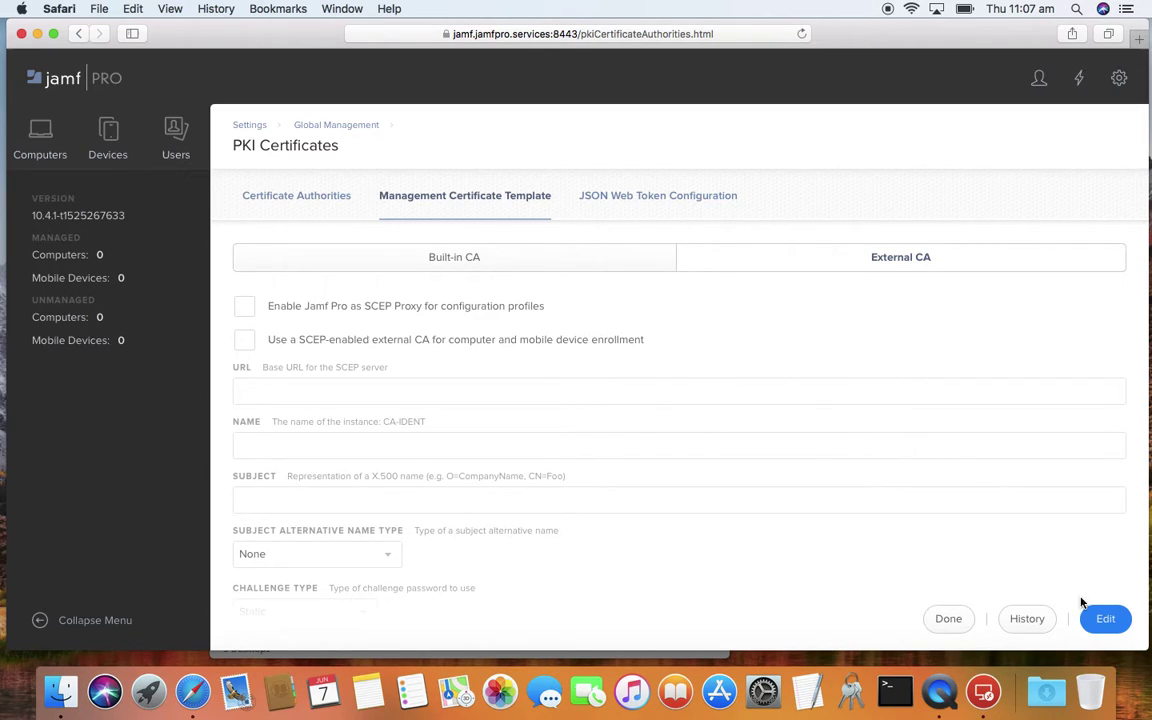
click(1101, 622)
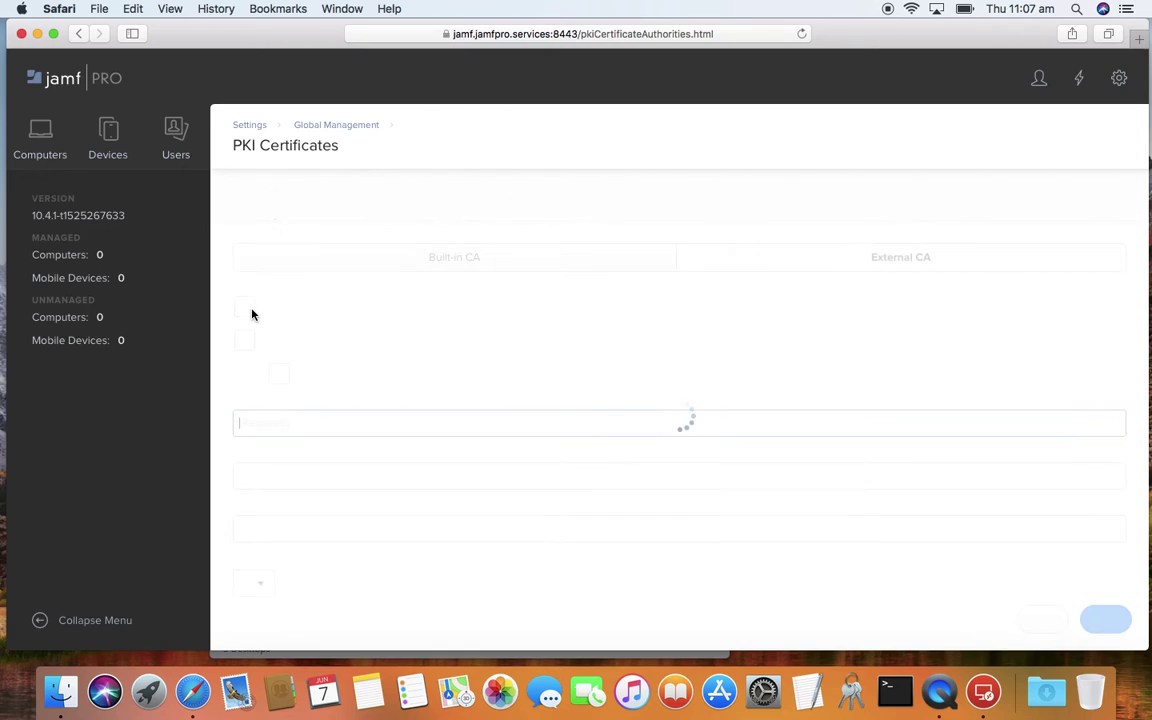
click(248, 310)
click(329, 390)
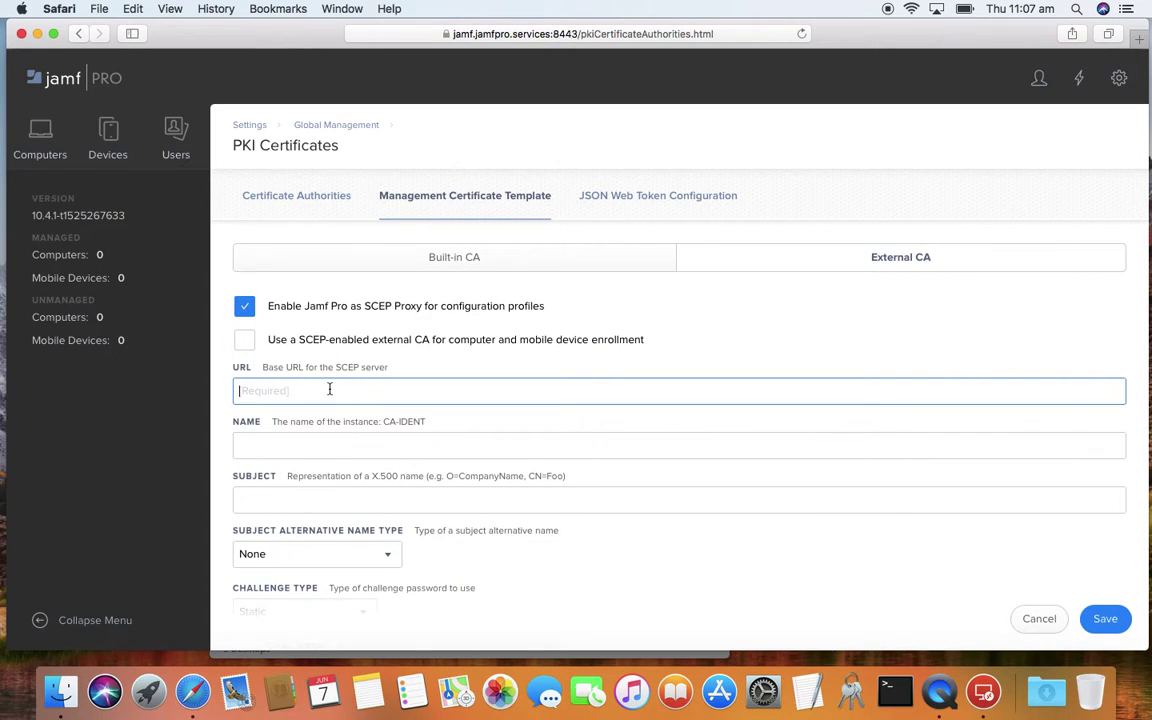
text(https://)
key(super+t)
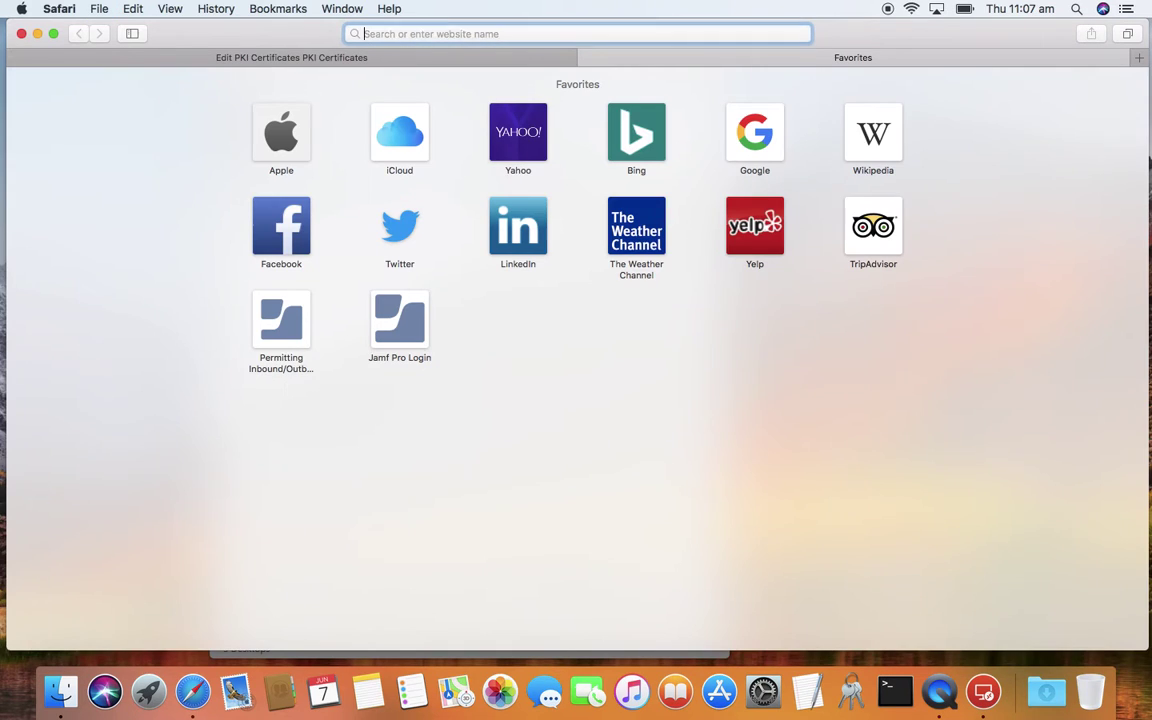
text(https://)
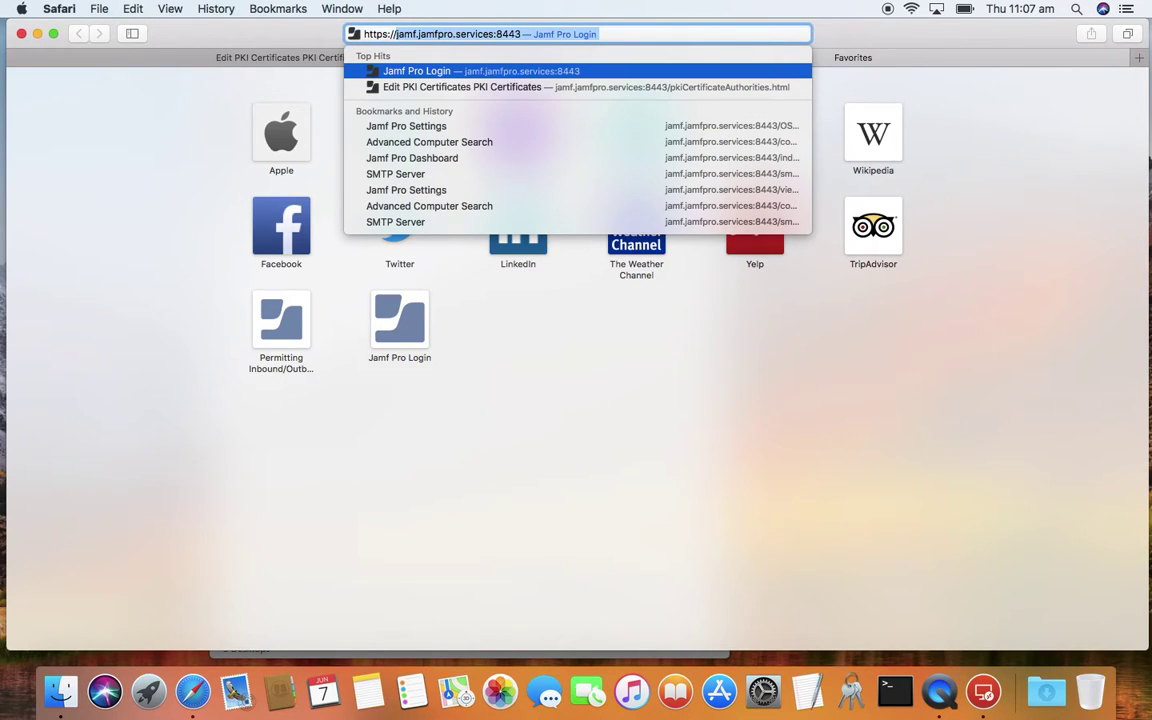
text(ndes.)
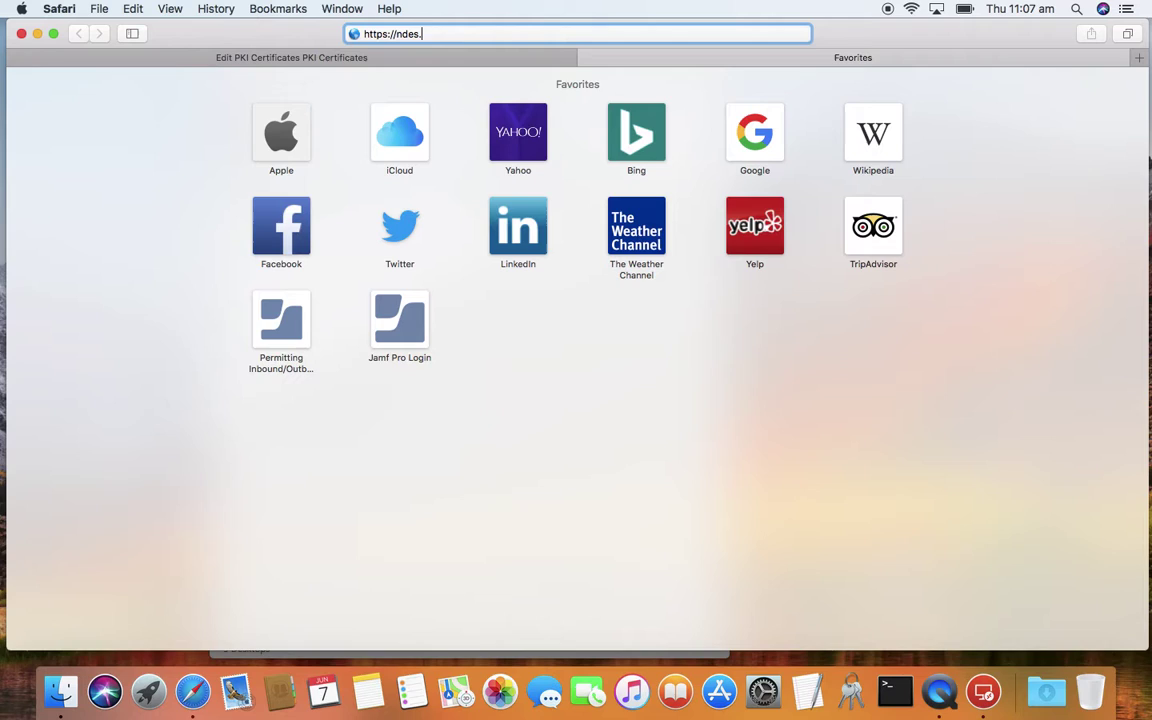
text(jamfpro.services/cer)
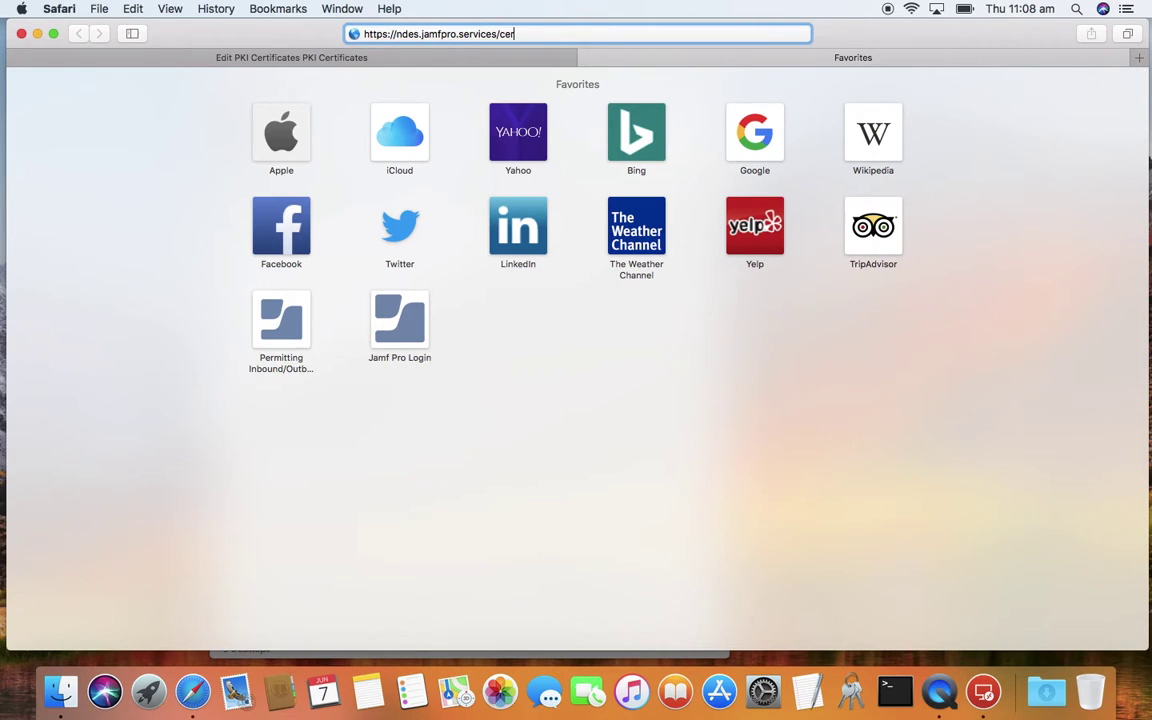
text(tsrv/mscep)
key(Return)
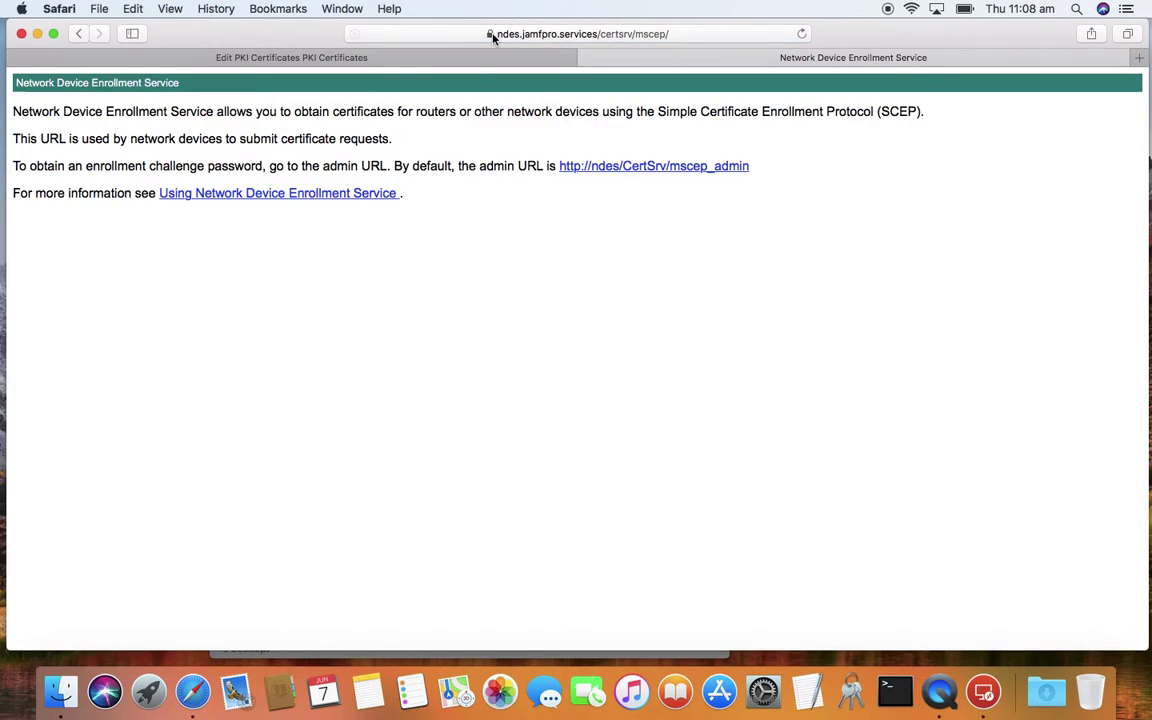
click(490, 34)
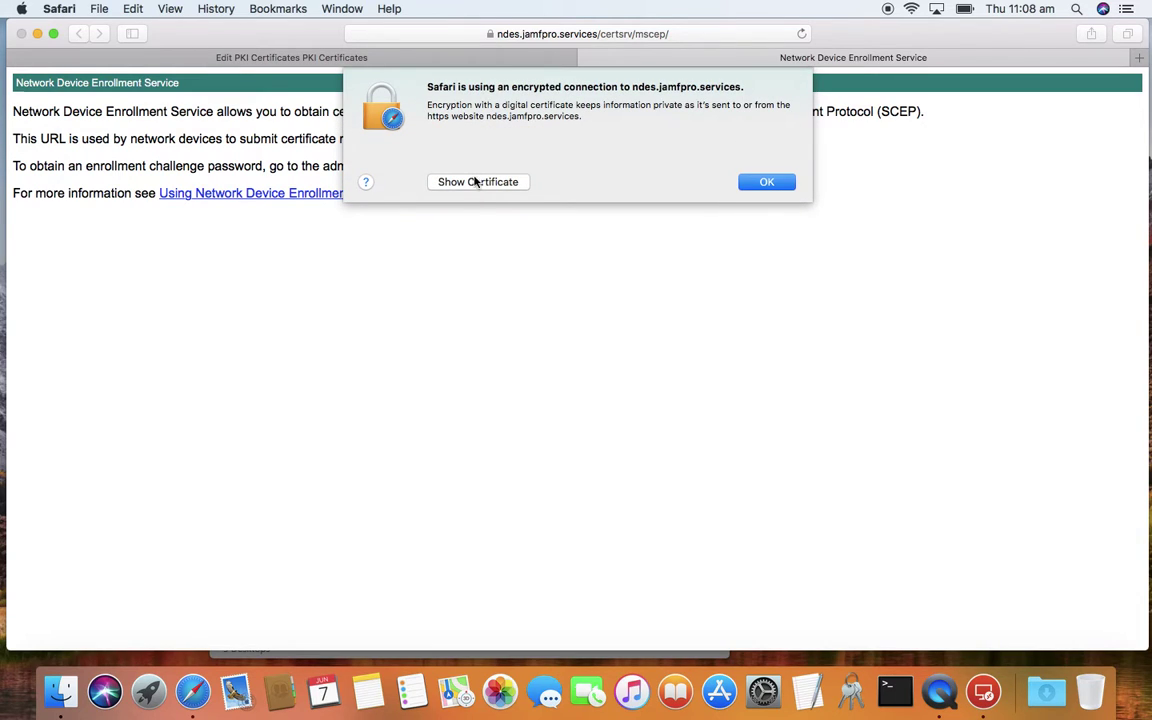
click(477, 181)
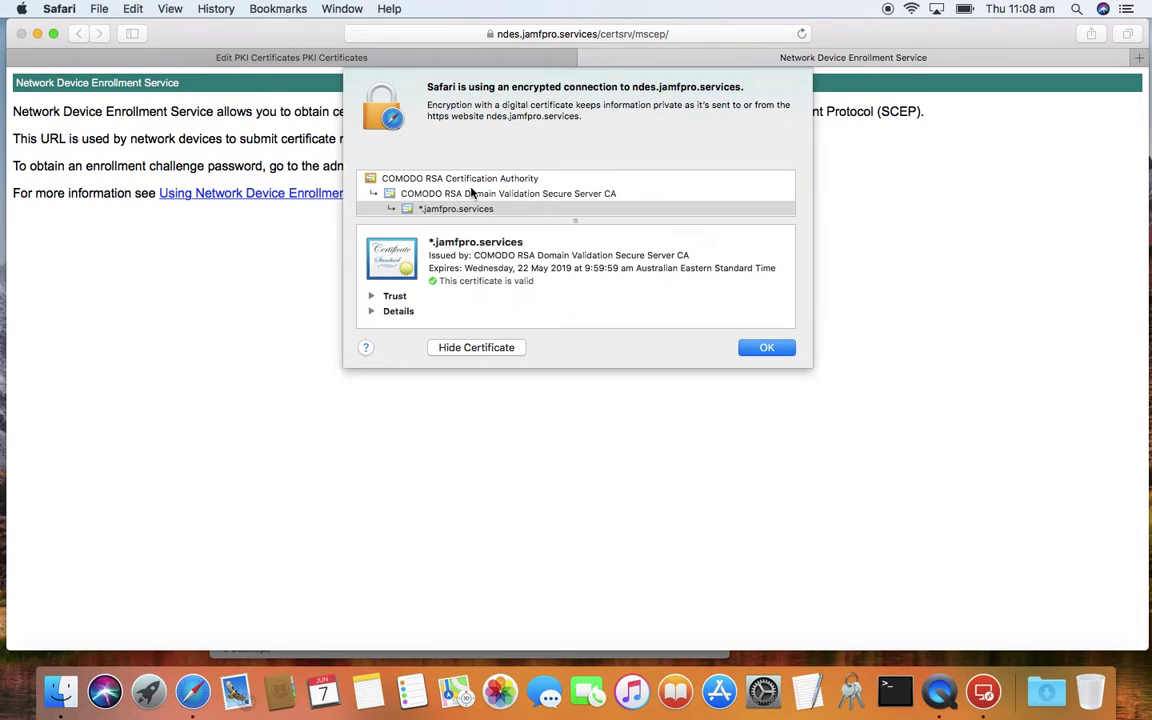
click(750, 354)
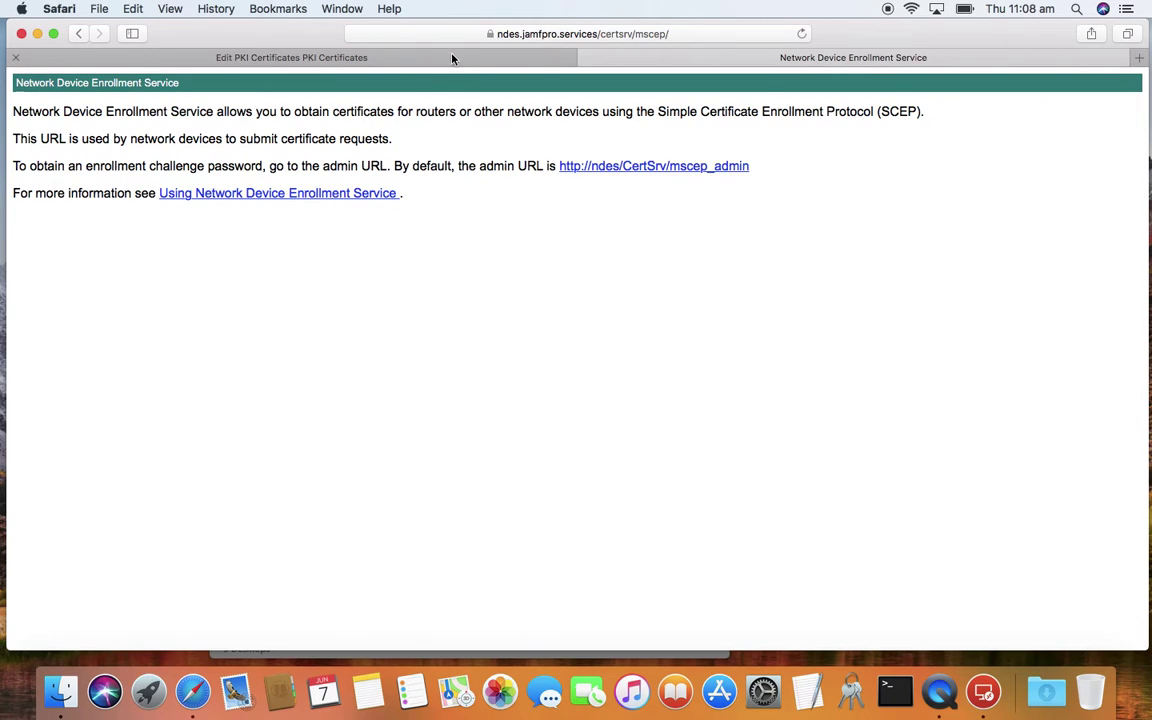
- Copy the NDES page address from its Safari tab
click(406, 56)
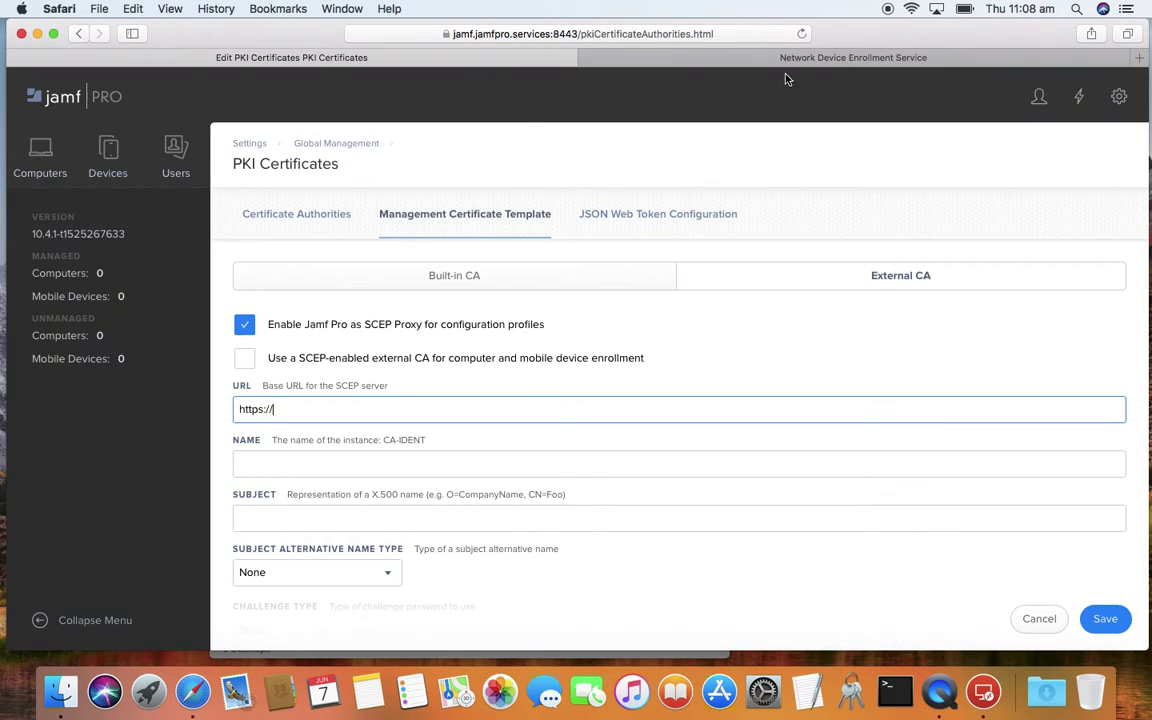
click(706, 60)
click(676, 33)
key(super+c)
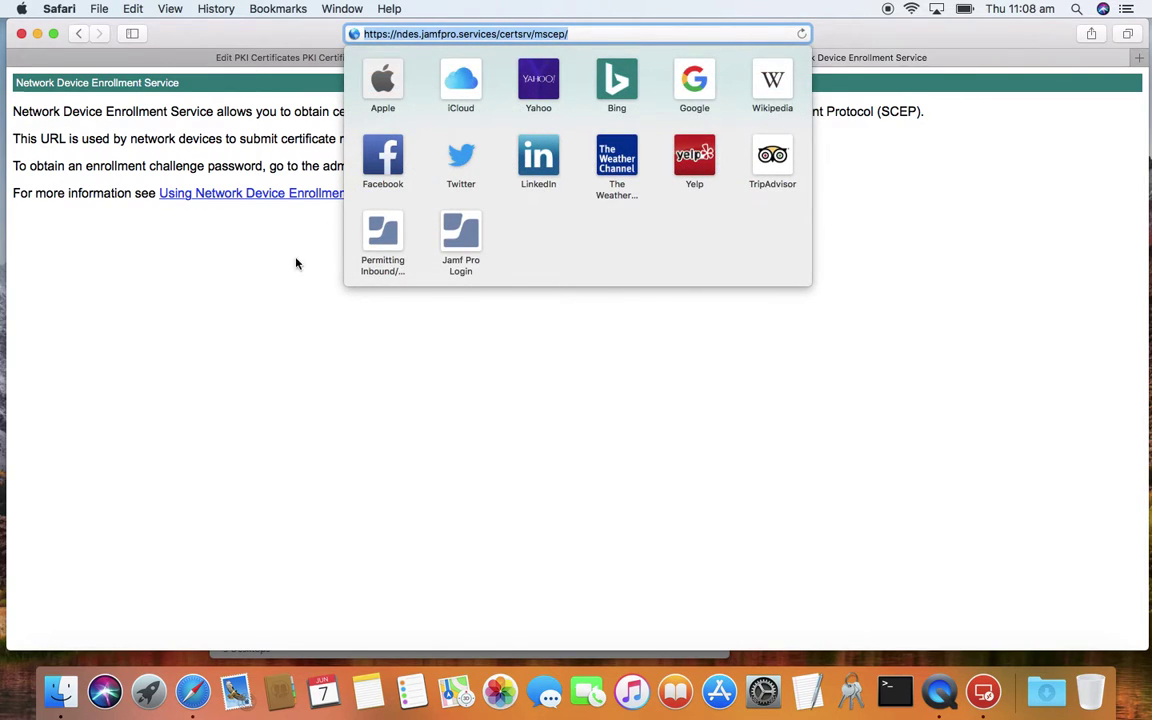
click(341, 106)
- Paste it into the SCEP URL field, completing it as .../certsrv/mscep/mscep.dll
click(337, 57)
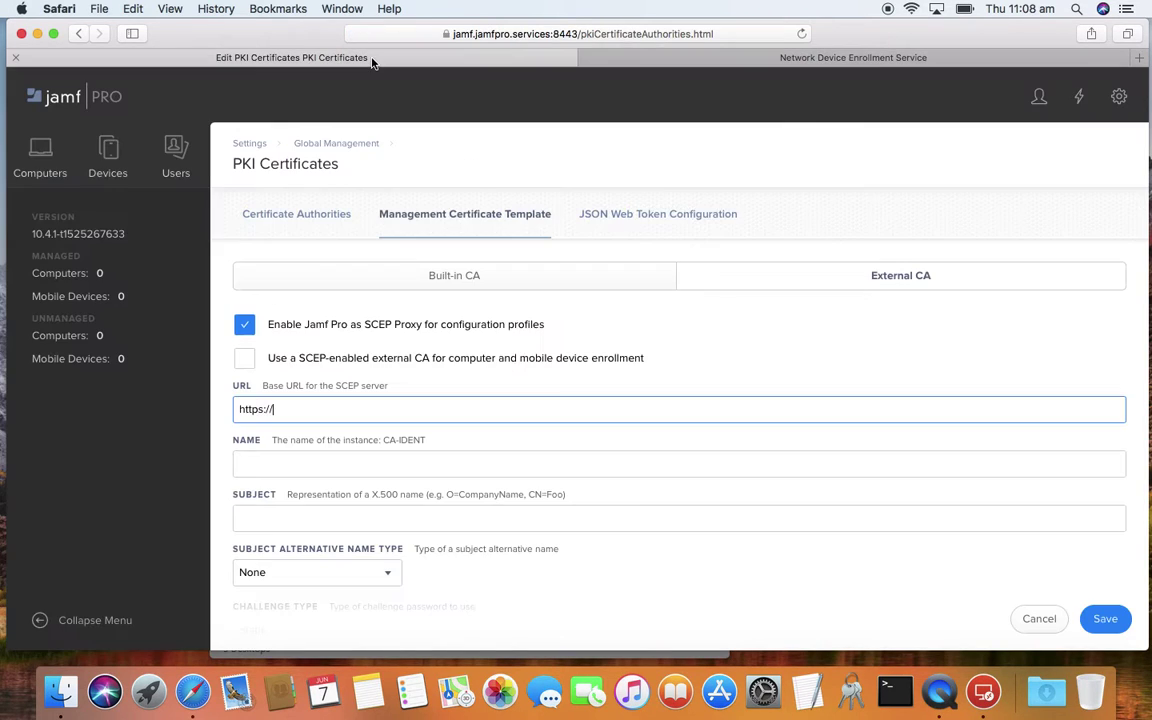
triple_click(384, 409)
key(super+v)
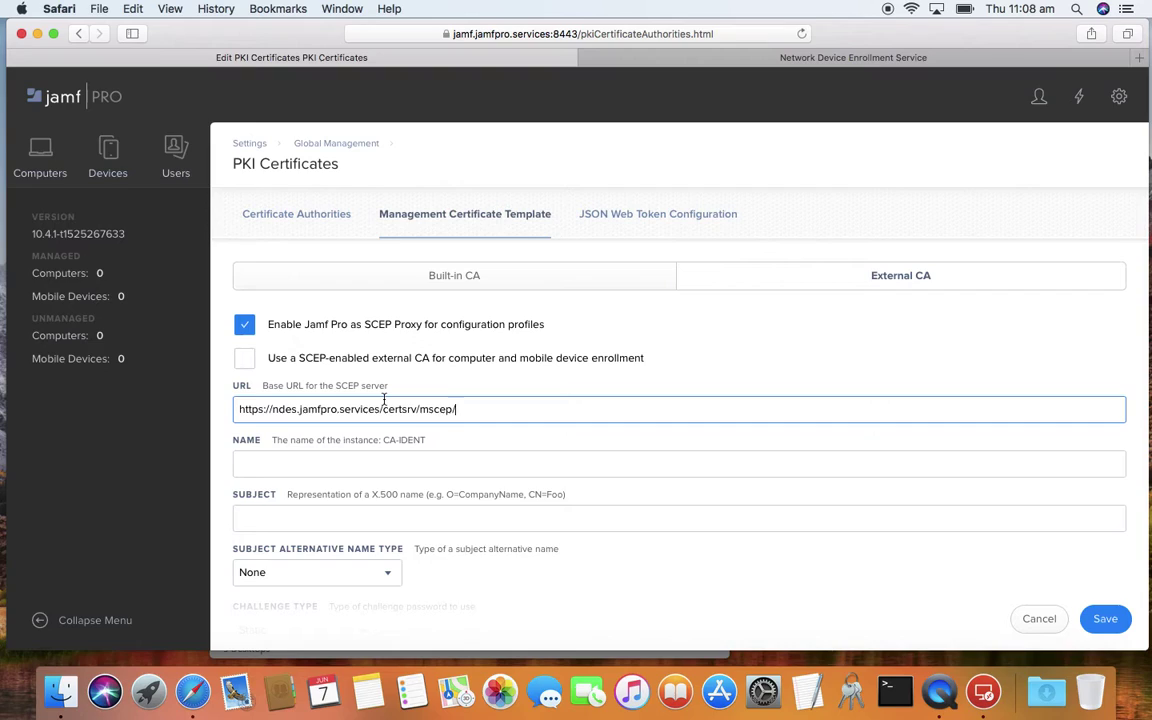
text(mscep.dll)
- Name the instance NDES-MSCEP-RA and move down to the empty Subject field
key(Tab)
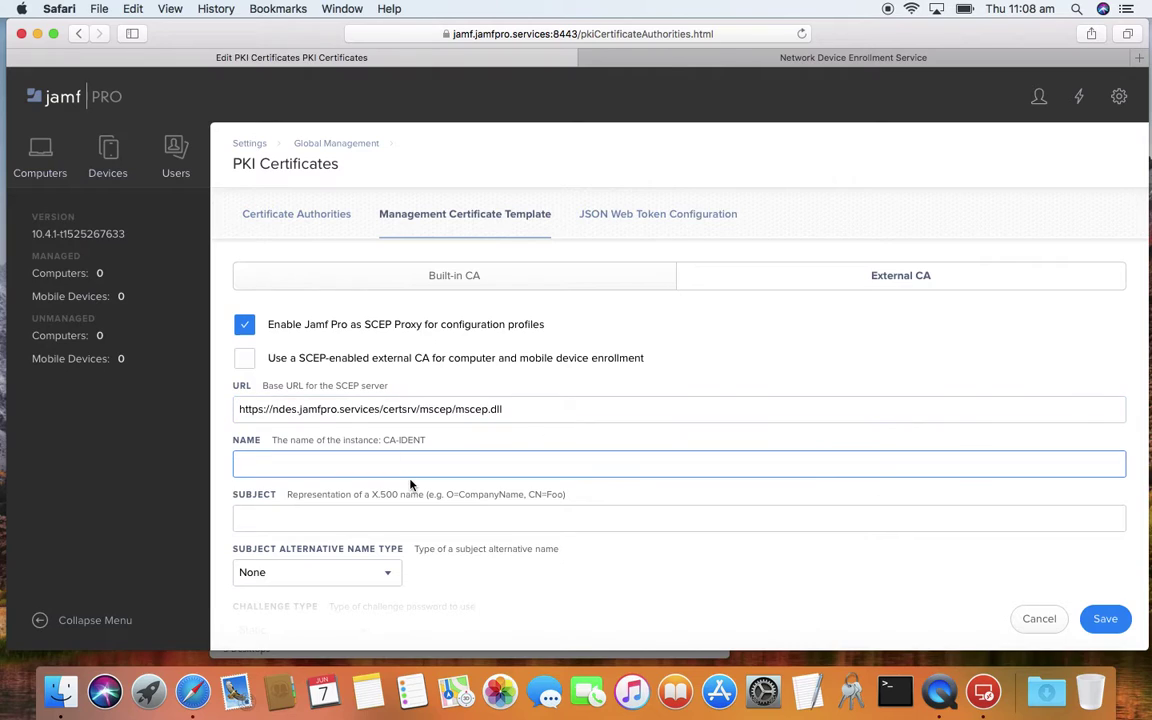
text(NDES-MSCEP-RA)
scroll(511, 545, down, 2)
scroll(511, 545, down, 2)
click(337, 402)
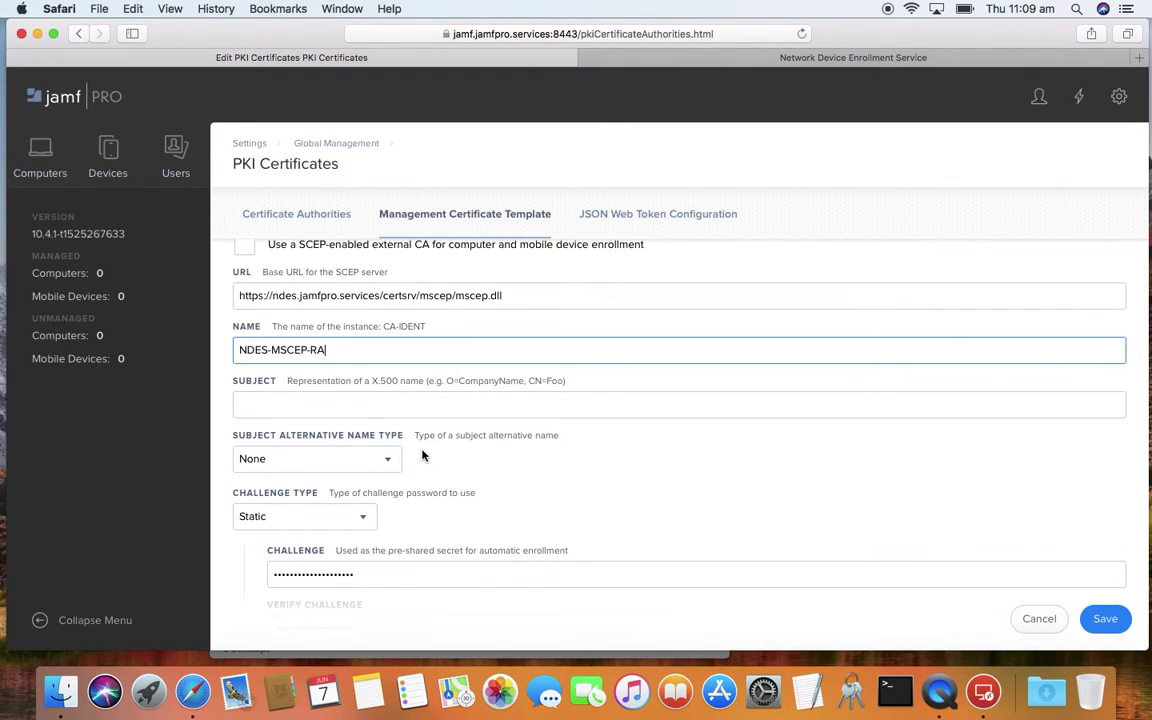
- Set Challenge Type to Dynamic-Microsoft CA and fill in the SCEP admin URL, username and password
scroll(403, 540, down, 2)
click(300, 425)
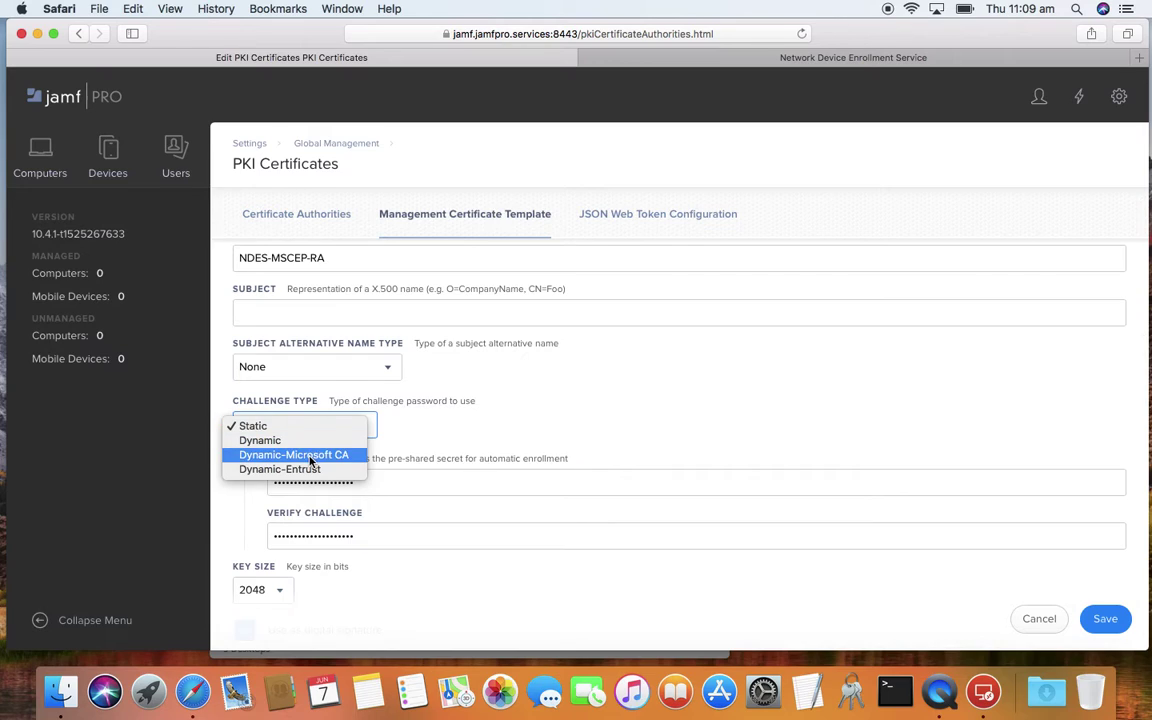
key(Escape)
key(Down)
click(280, 483)
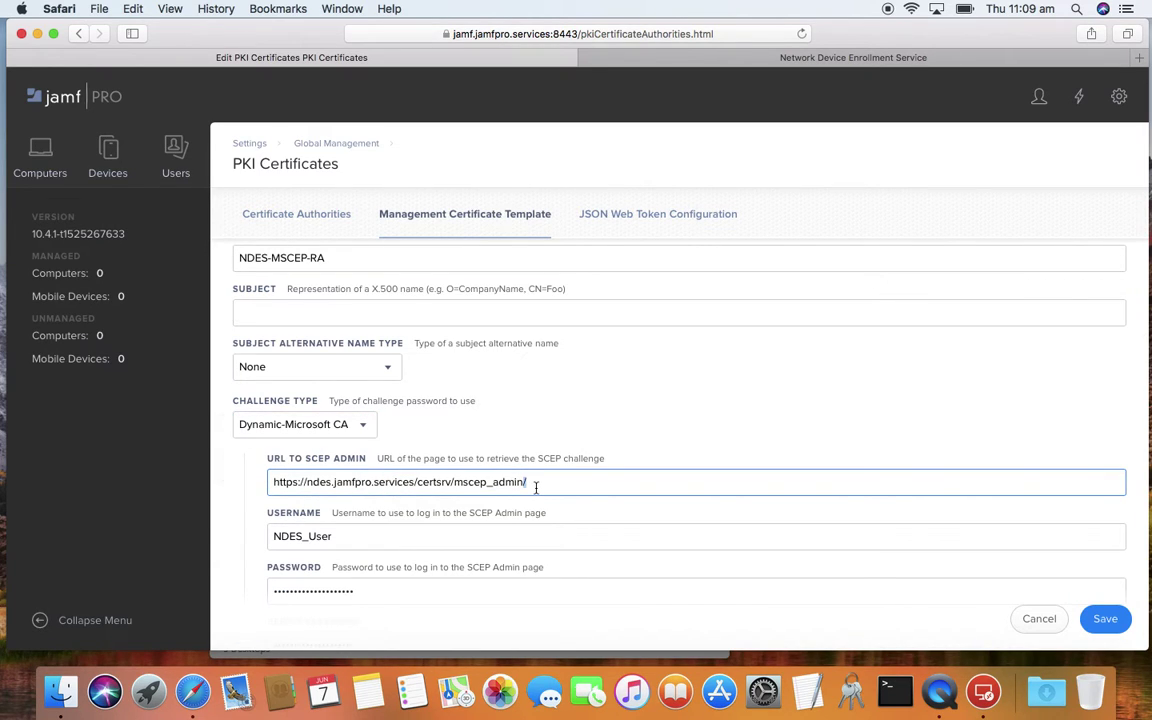
click(339, 536)
scroll(339, 460, down, 3)
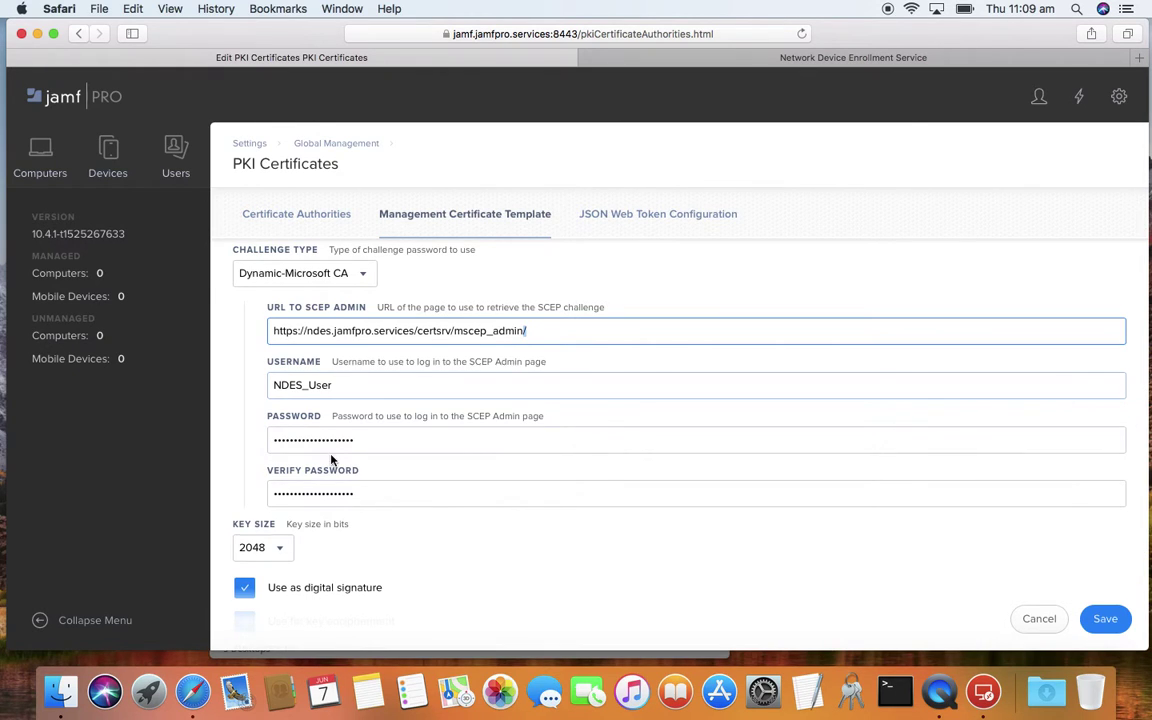
click(355, 442)
scroll(360, 480, down, 3)
scroll(462, 470, down, 2)
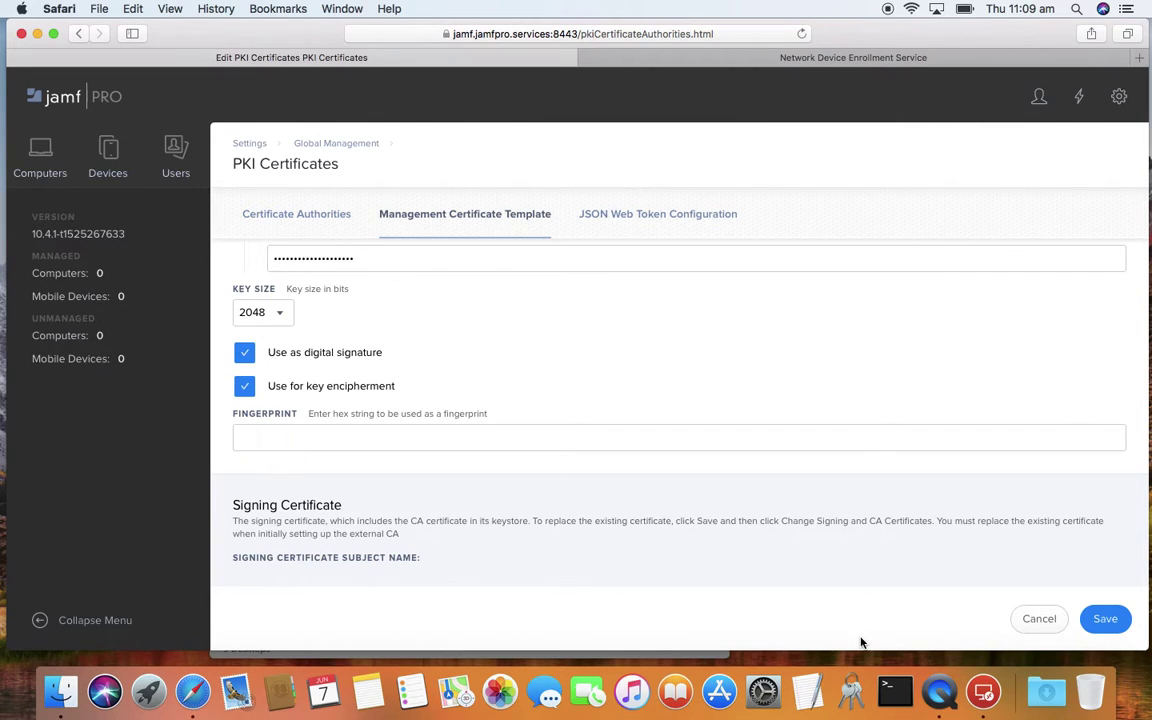
- Save the external CA template and review its Signing Certificate section
click(1100, 622)
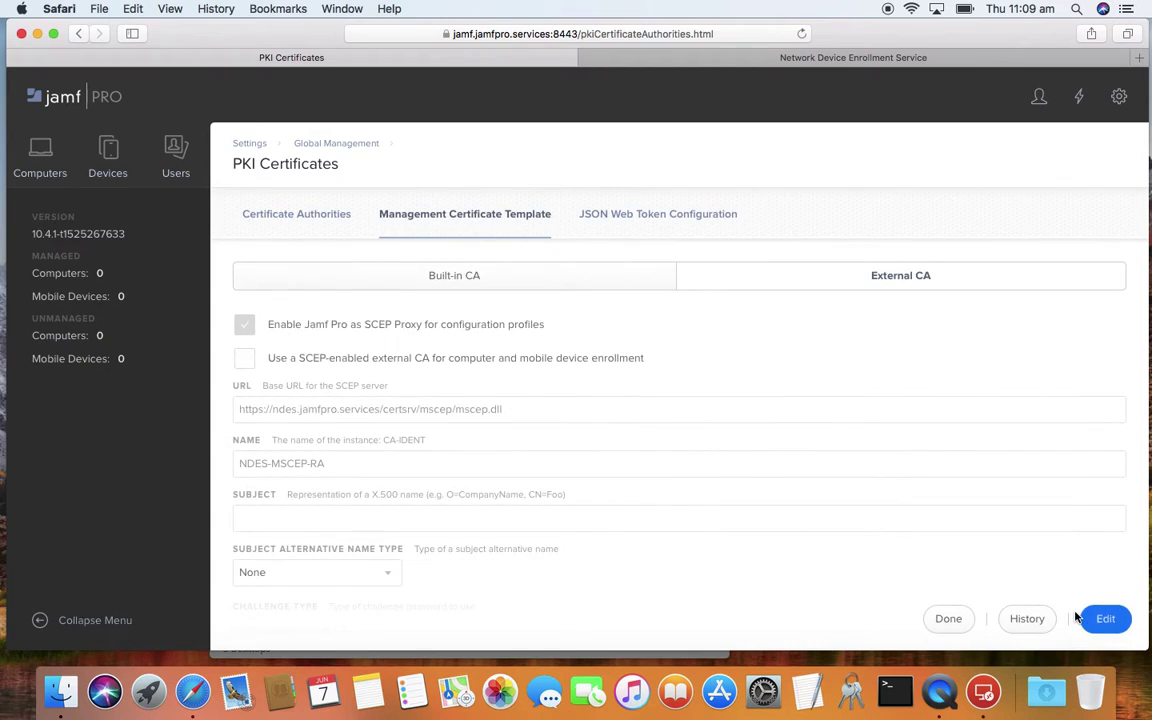
scroll(671, 512, down, 10)
scroll(671, 512, down, 2)
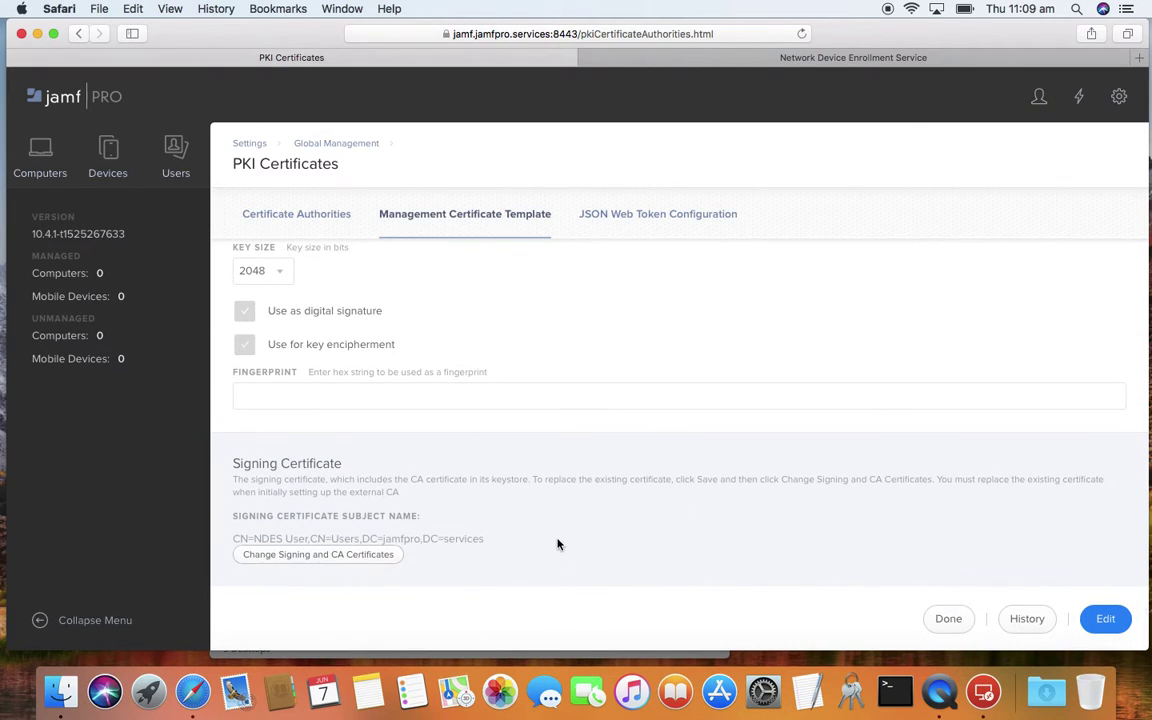
- Connect to SCEP - NDES past its certificate warning and bring up Server Manager
click(983, 692)
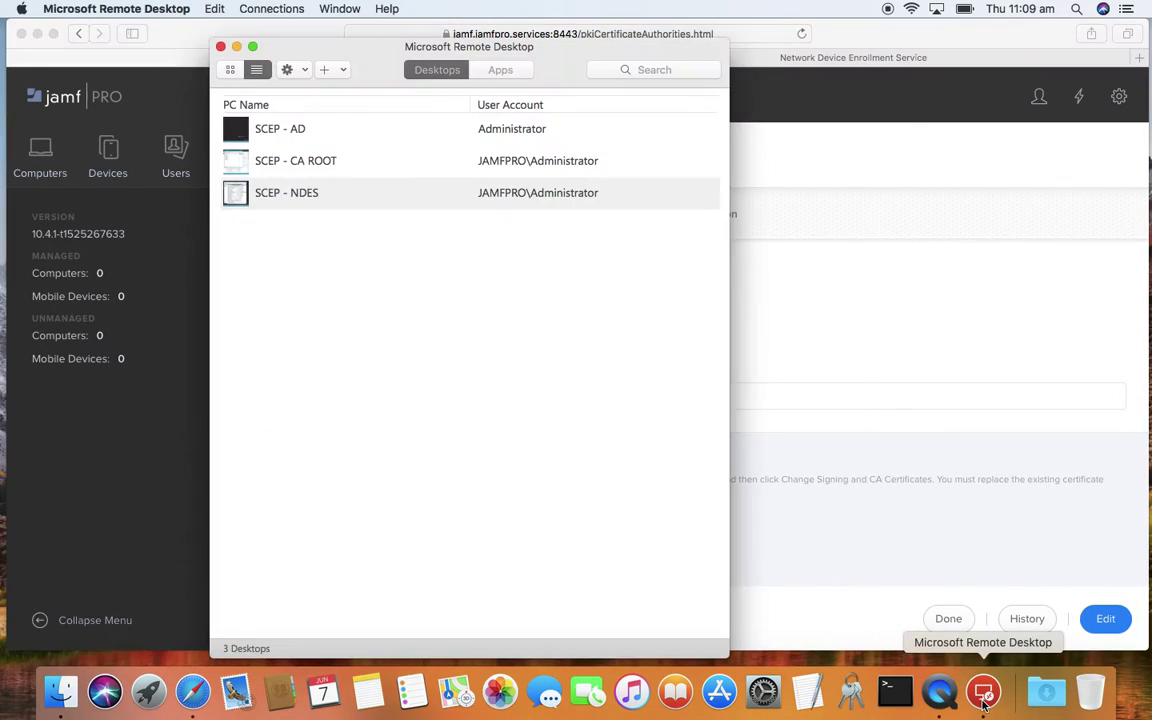
double_click(325, 202)
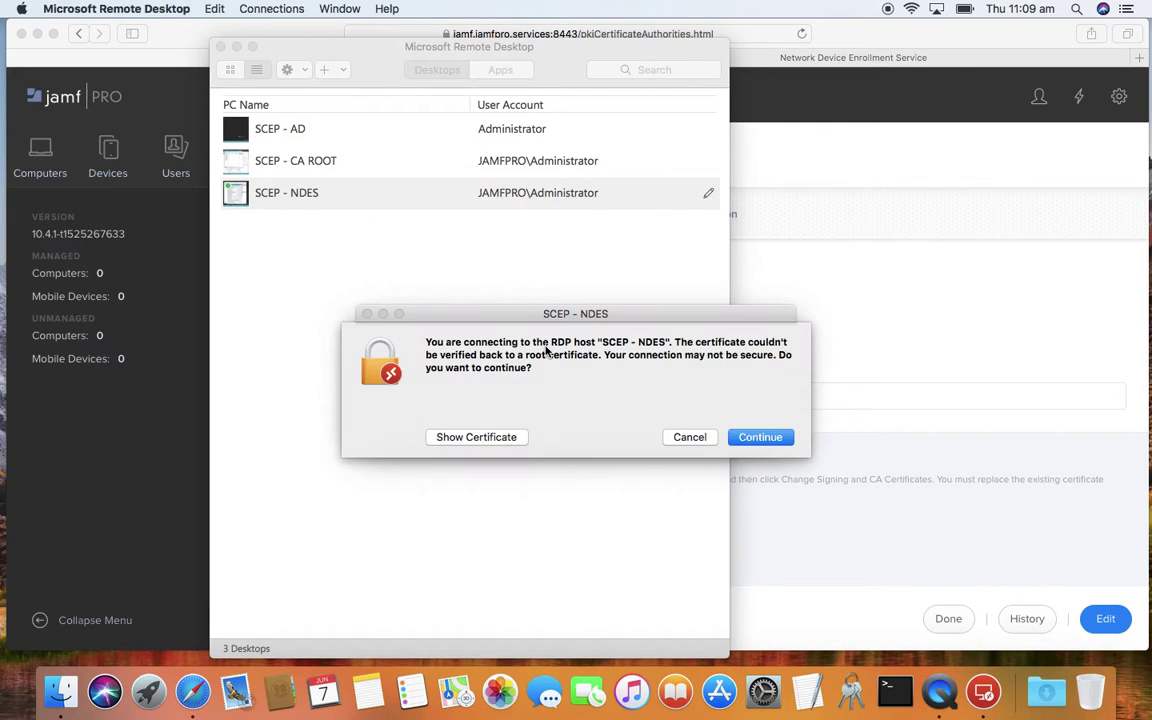
click(742, 434)
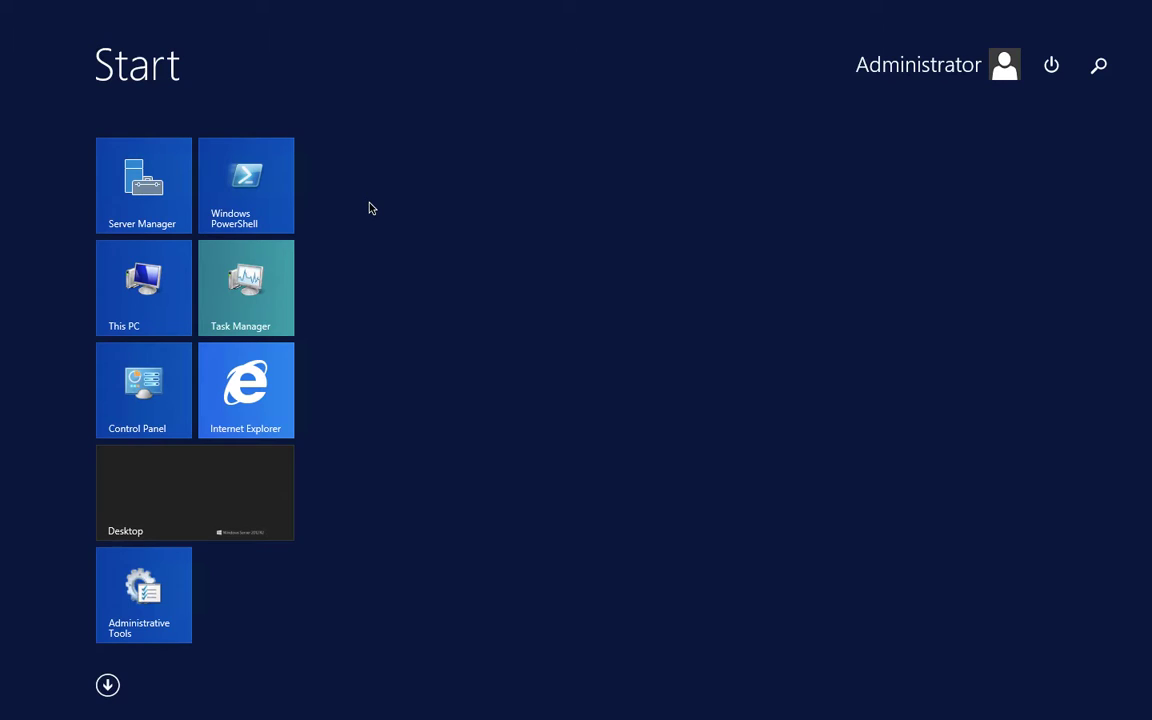
click(229, 481)
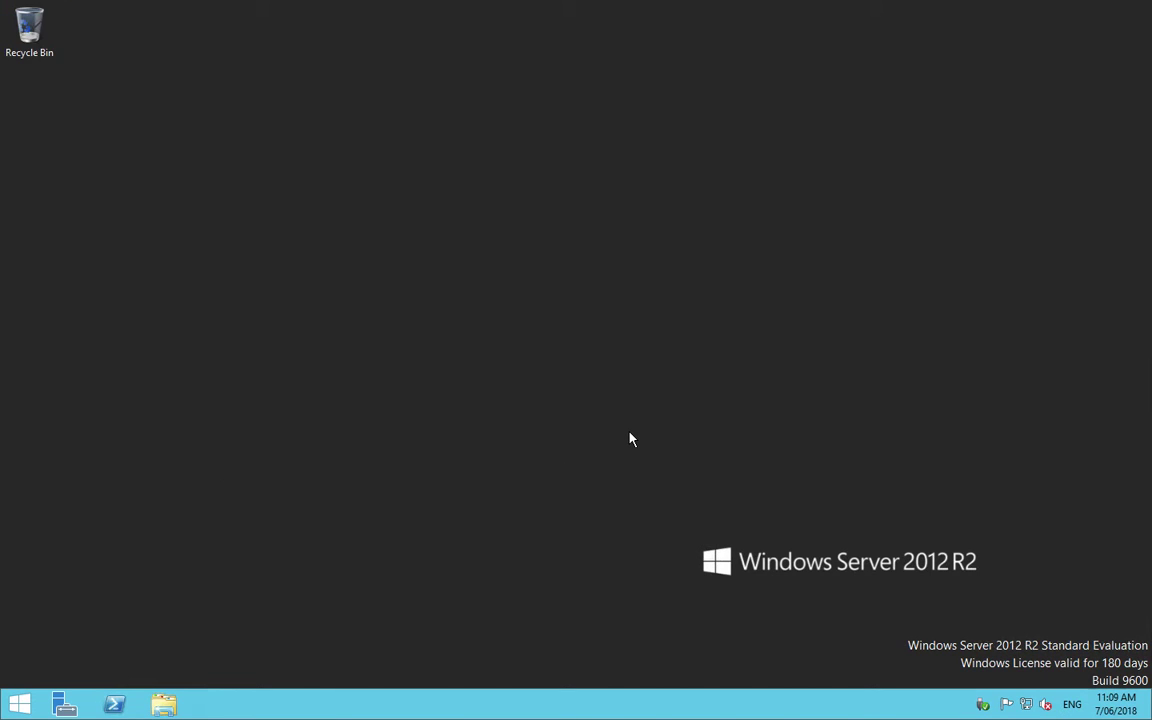
click(68, 708)
- Open IIS Manager and locate the *.jamfpro.services entry under Server Certificates
click(1034, 44)
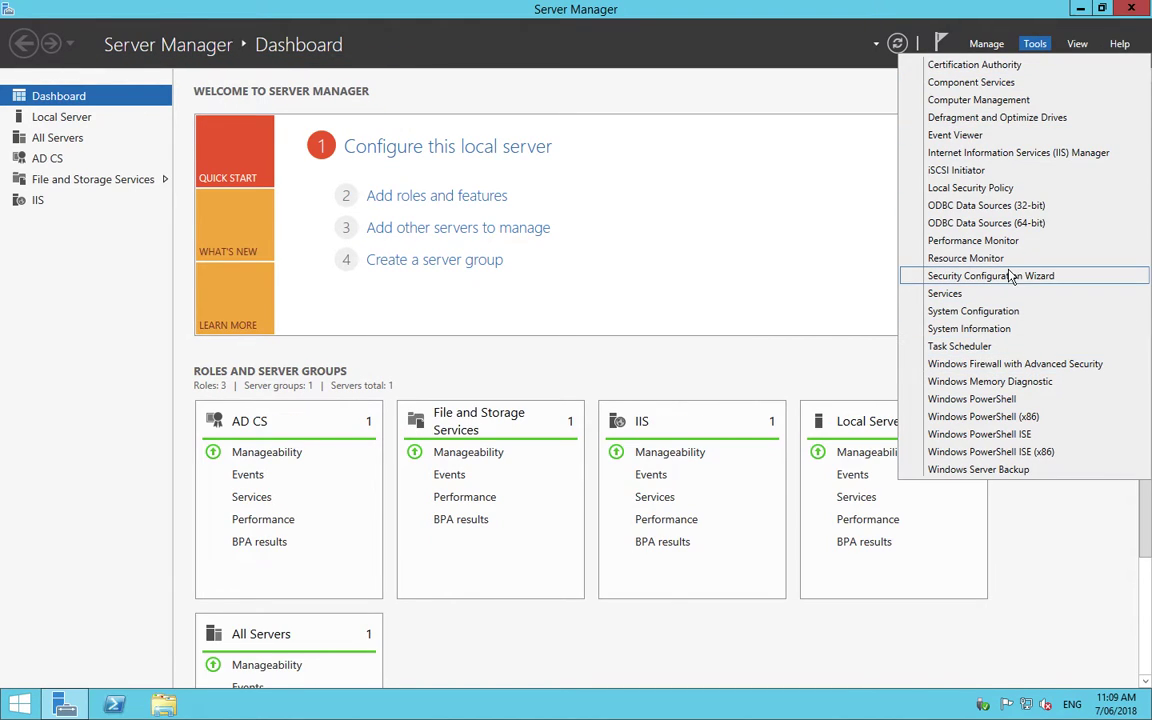
click(1010, 153)
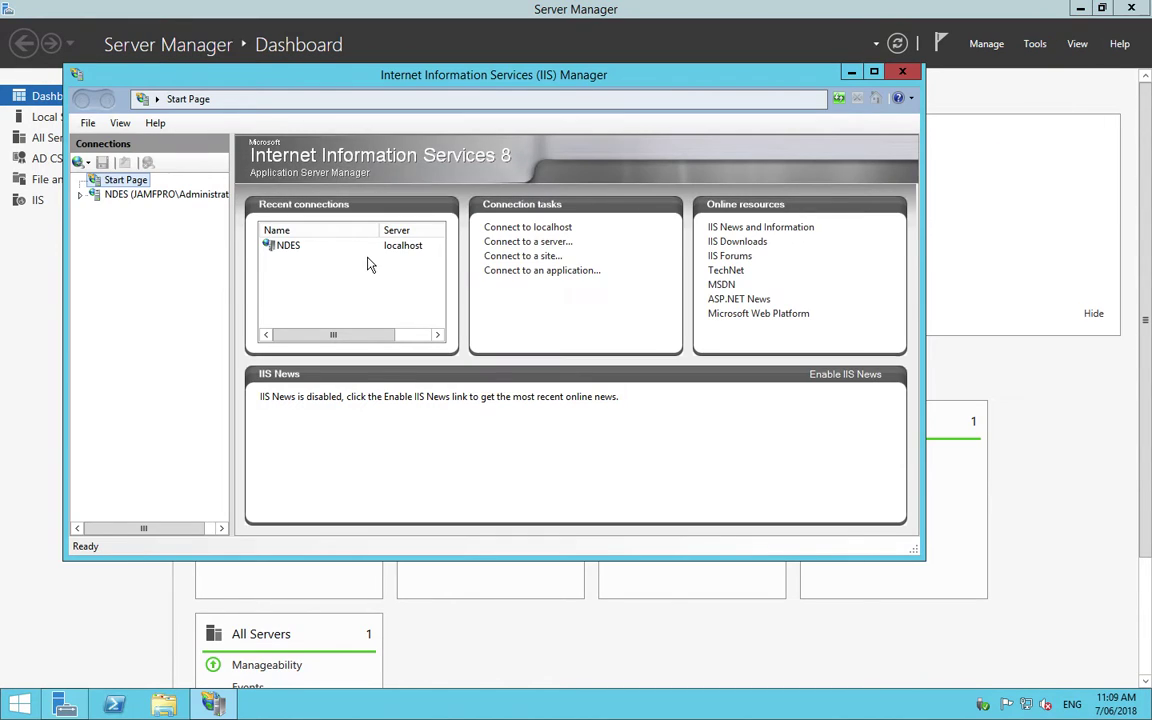
click(144, 196)
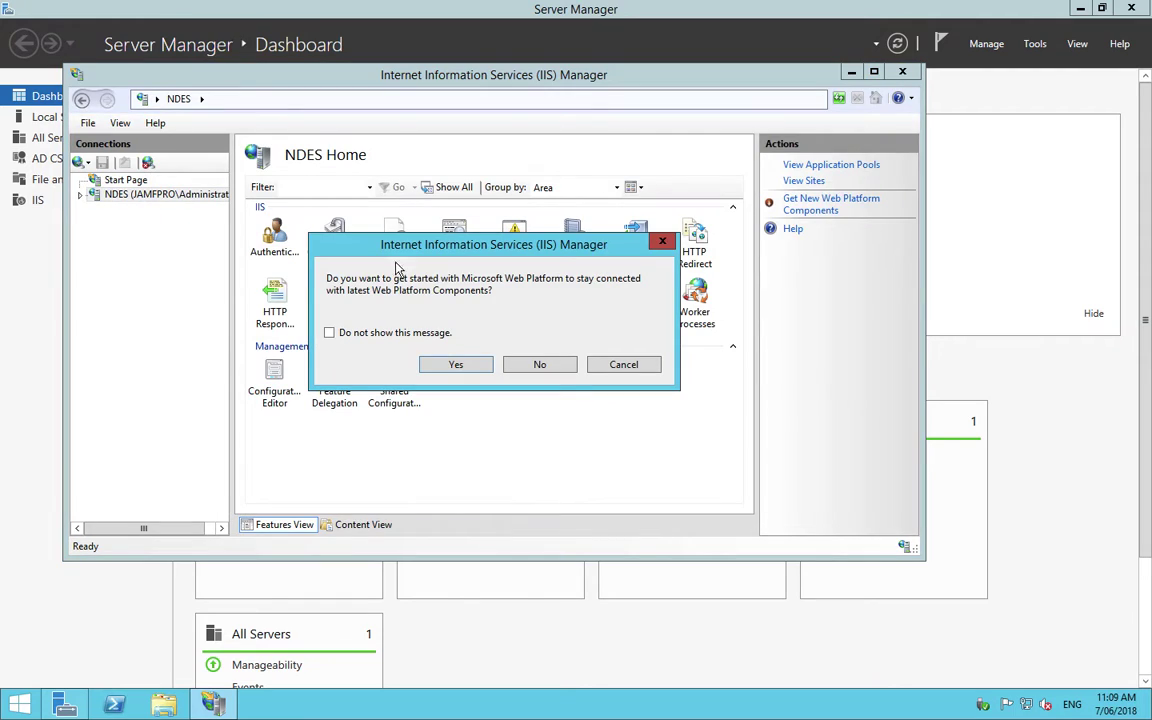
click(537, 364)
double_click(565, 270)
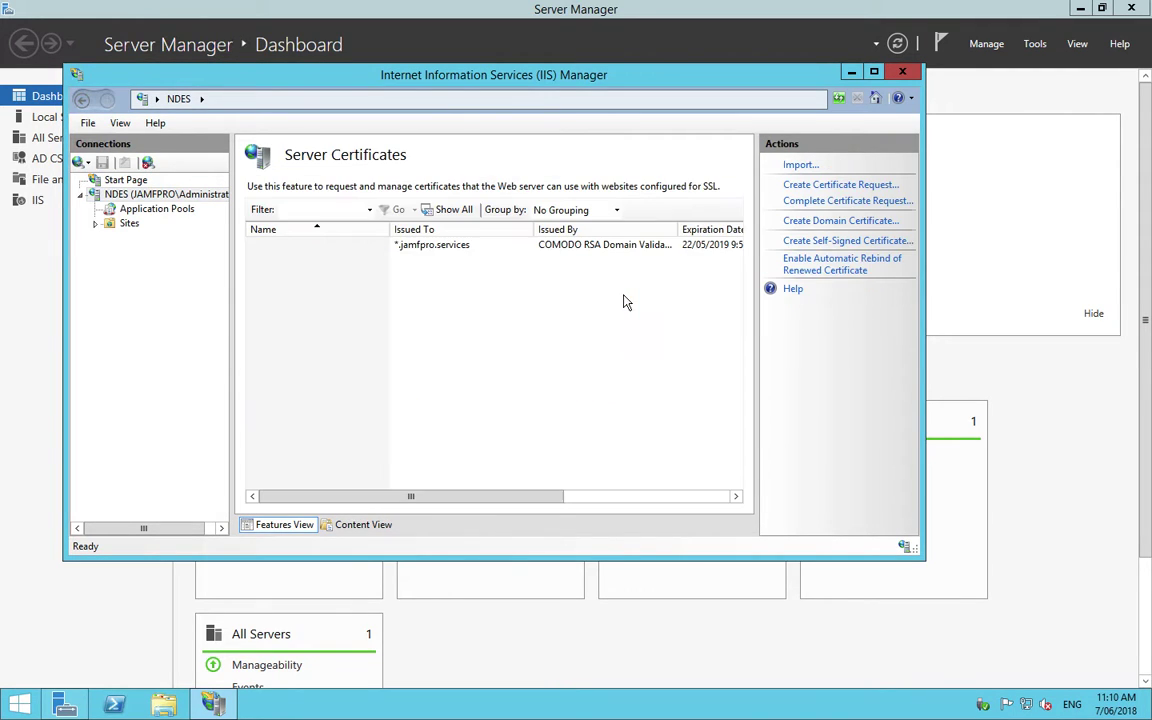
click(403, 248)
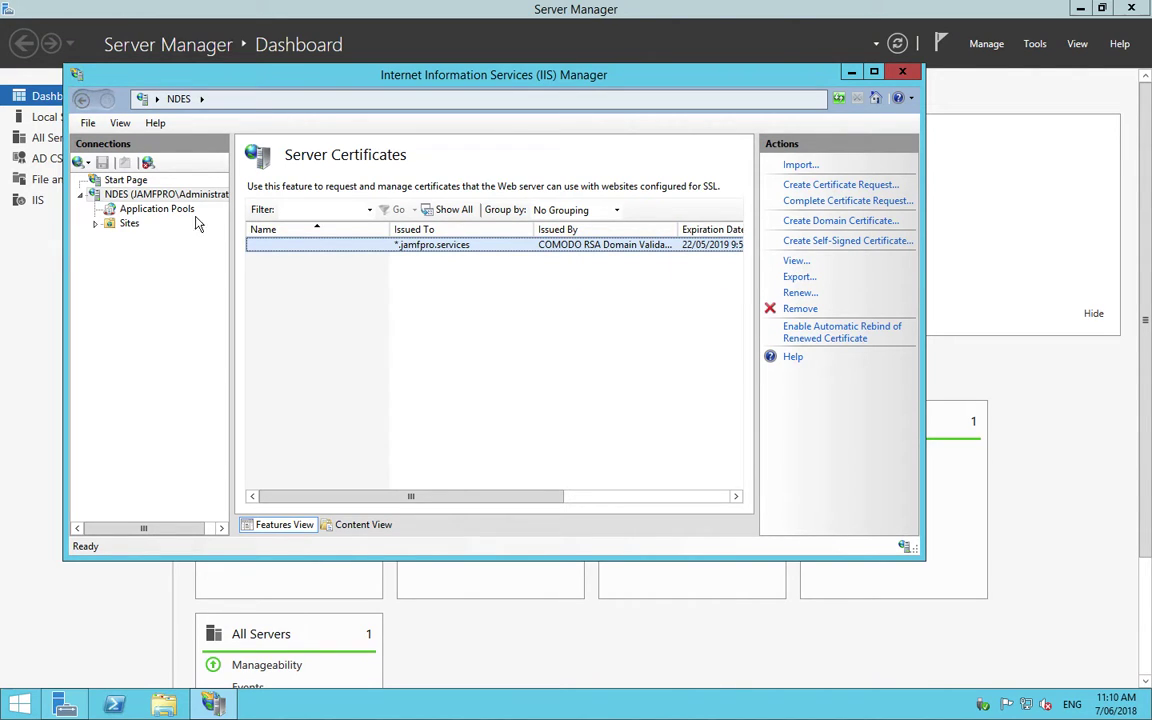
- Inspect Default Web Site's https 443 binding without changes, then close IIS Manager
click(121, 226)
click(95, 223)
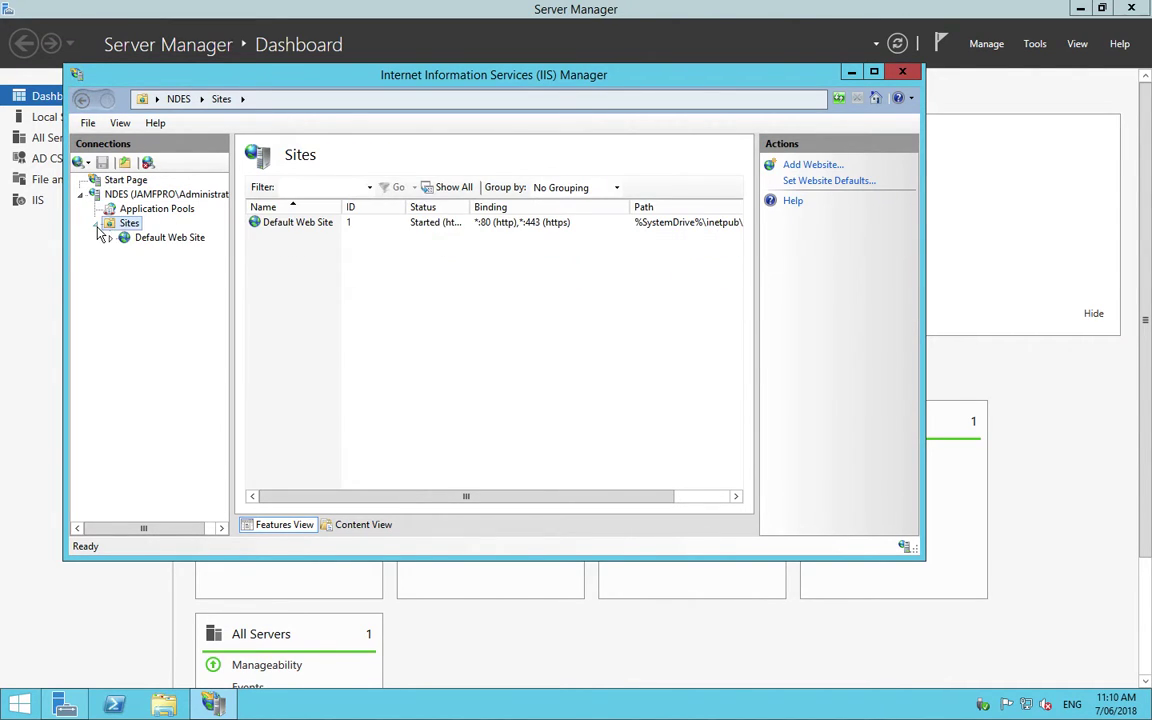
click(143, 240)
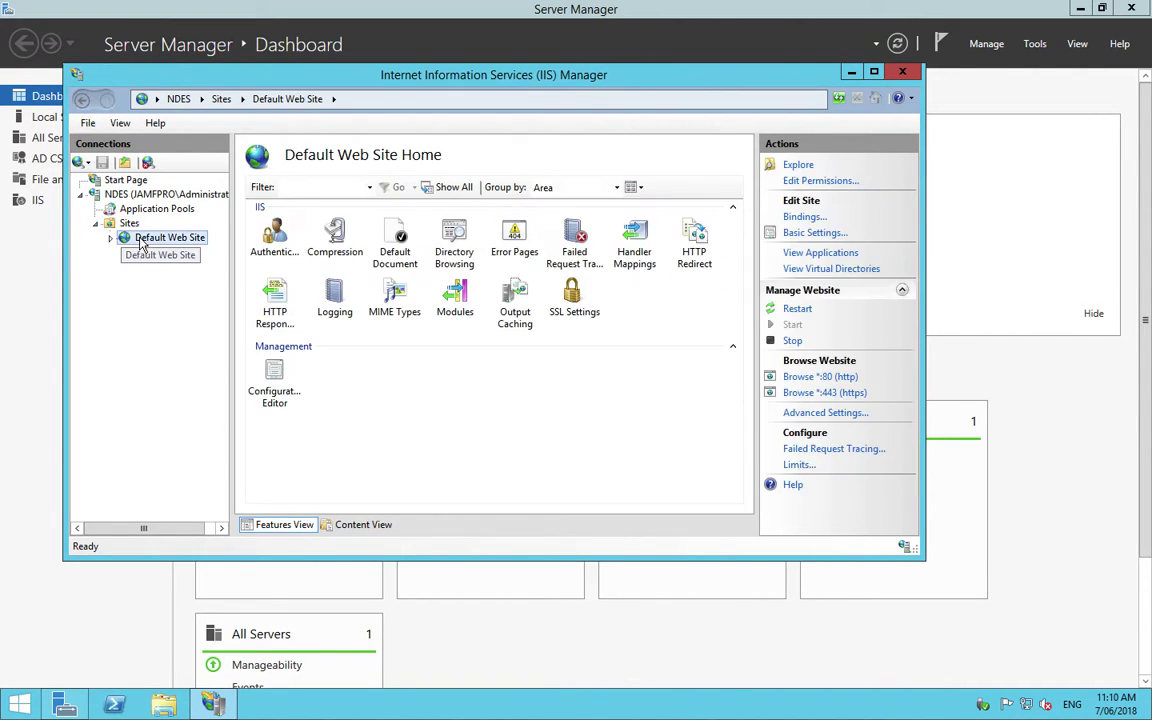
click(800, 217)
click(316, 235)
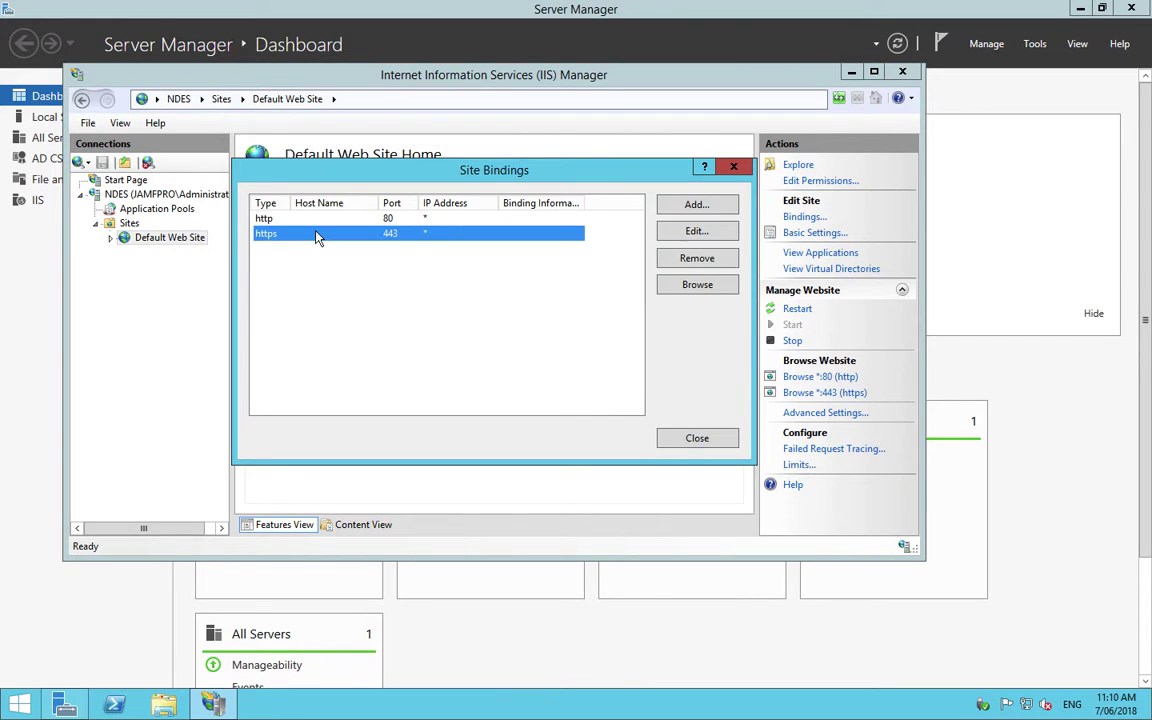
click(697, 231)
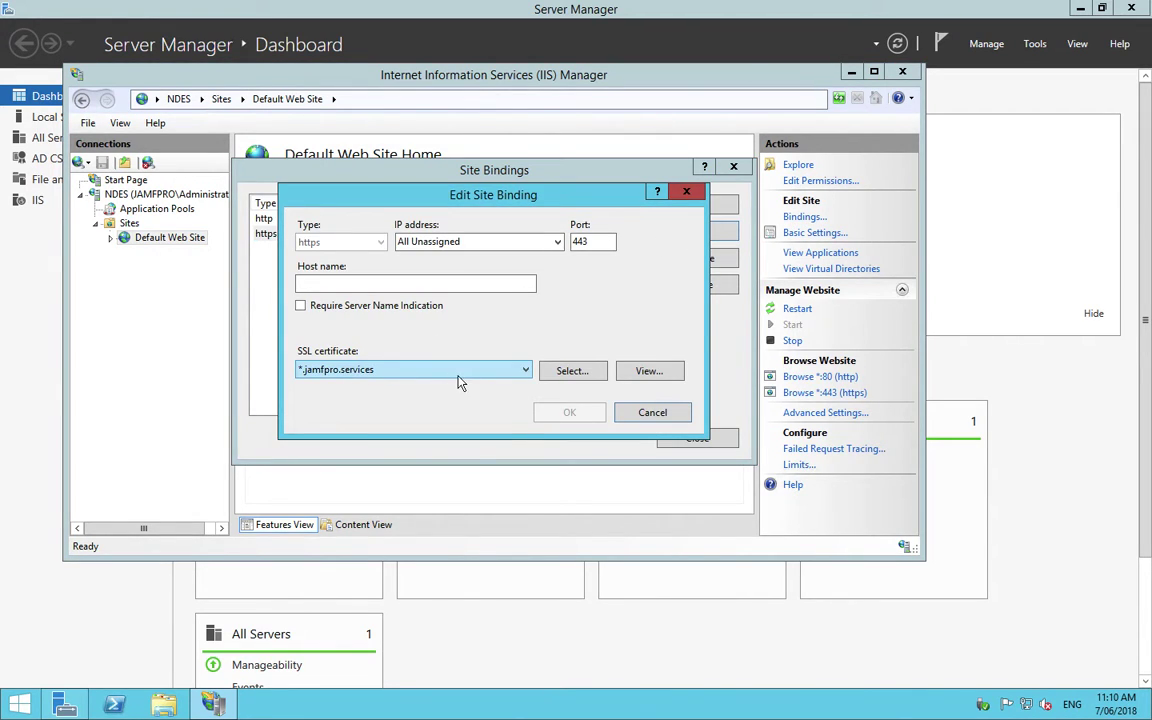
click(655, 411)
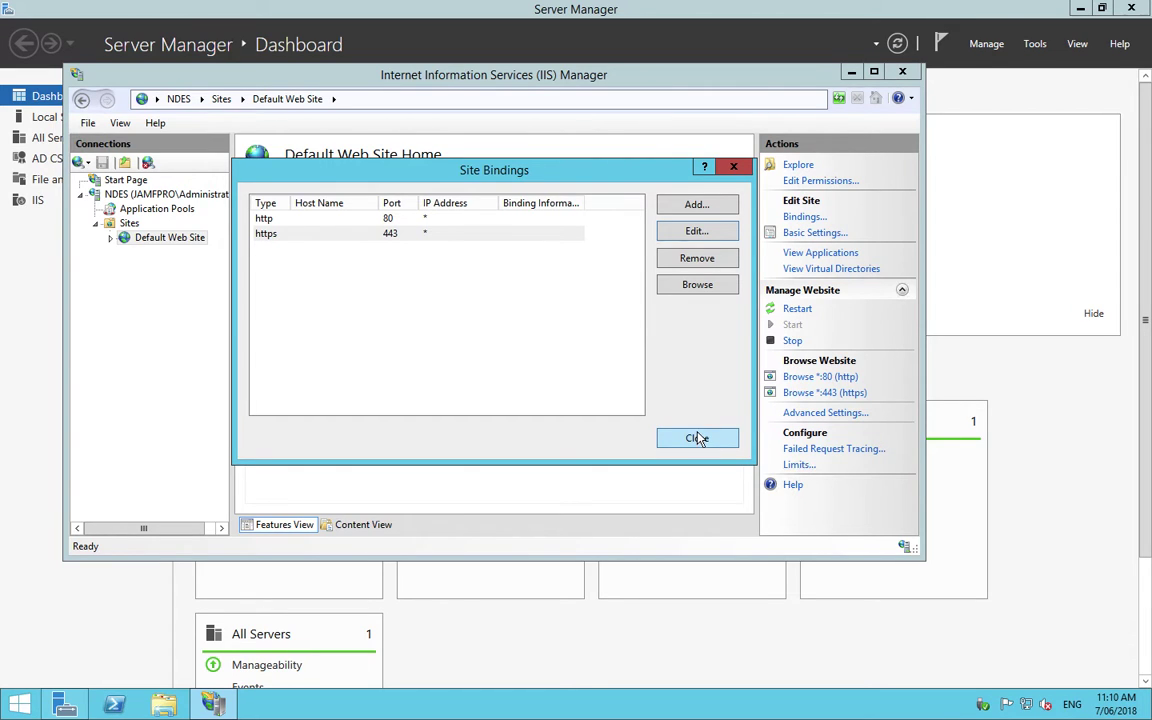
click(690, 440)
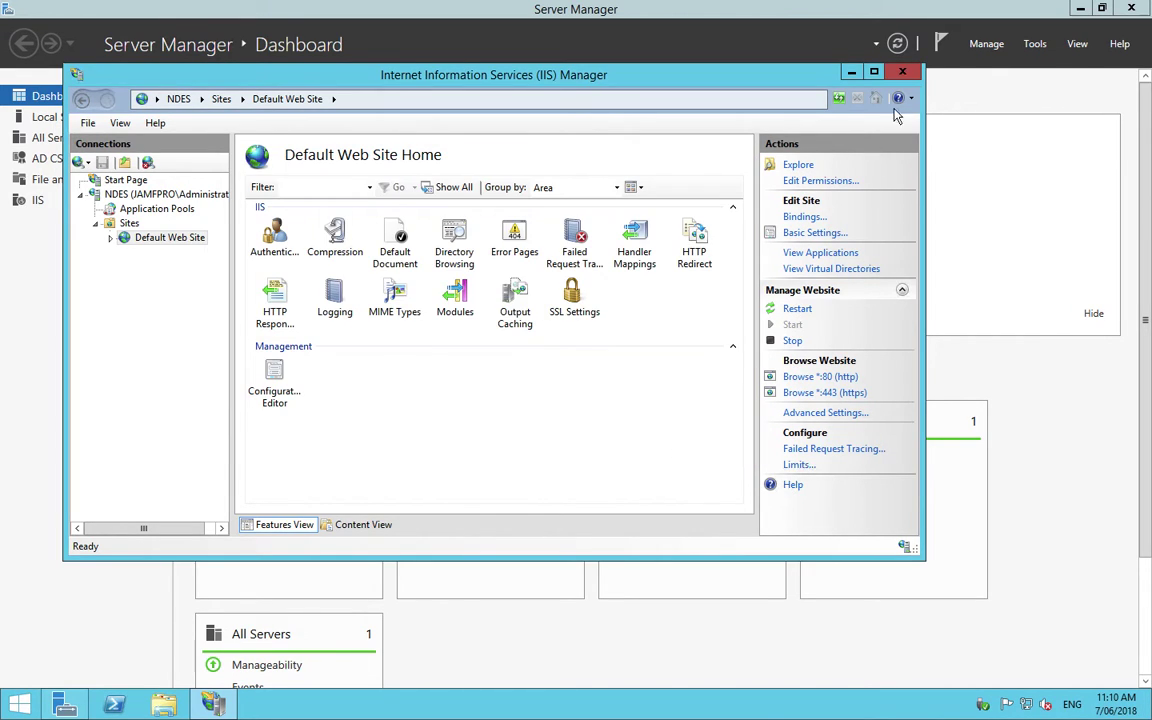
click(903, 74)
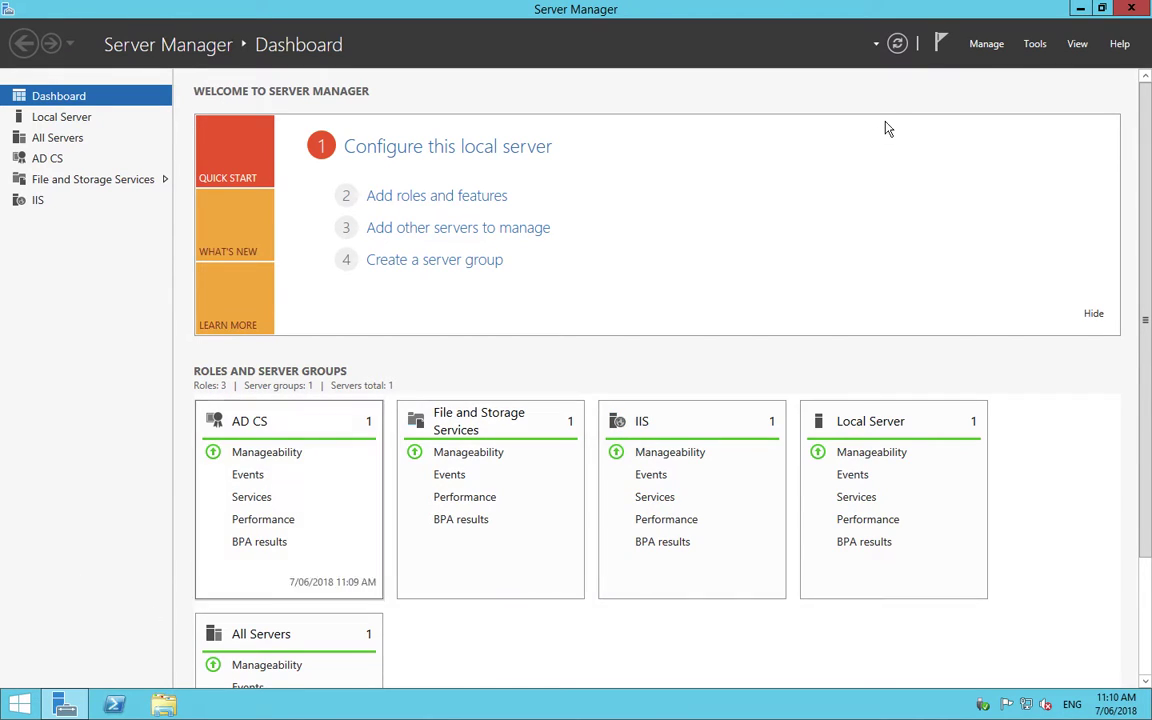
- Close Server Manager and launch the management console with mmc
click(1131, 8)
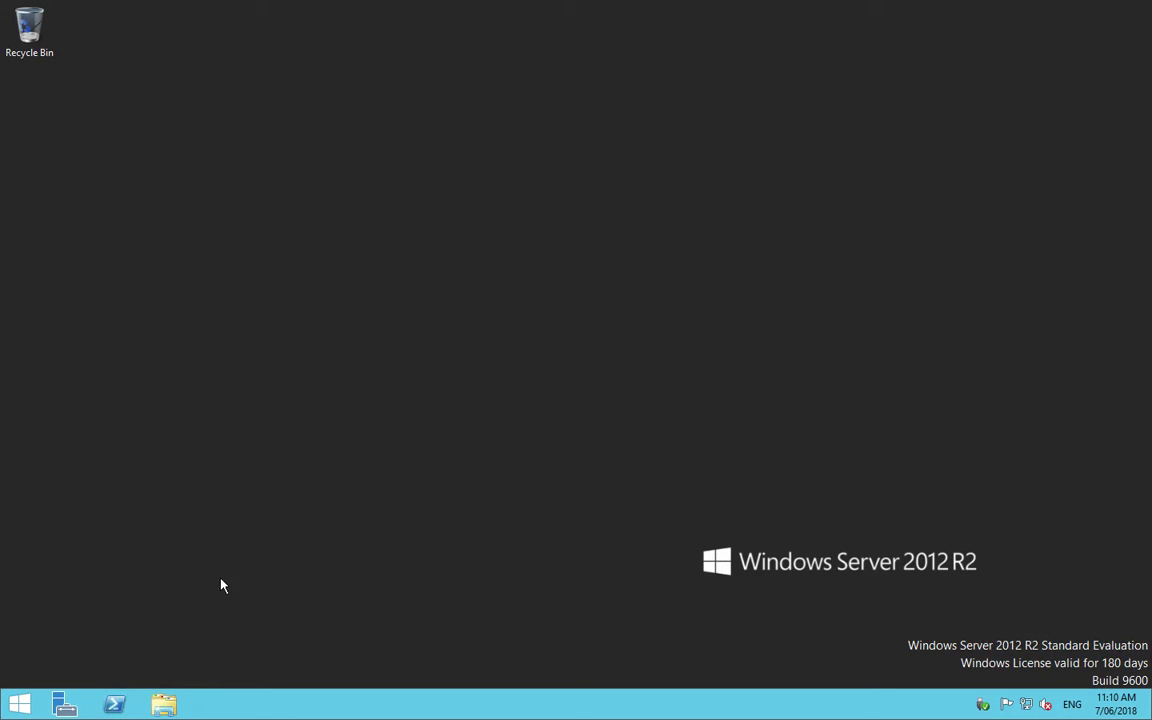
key(super+r)
key(Return)
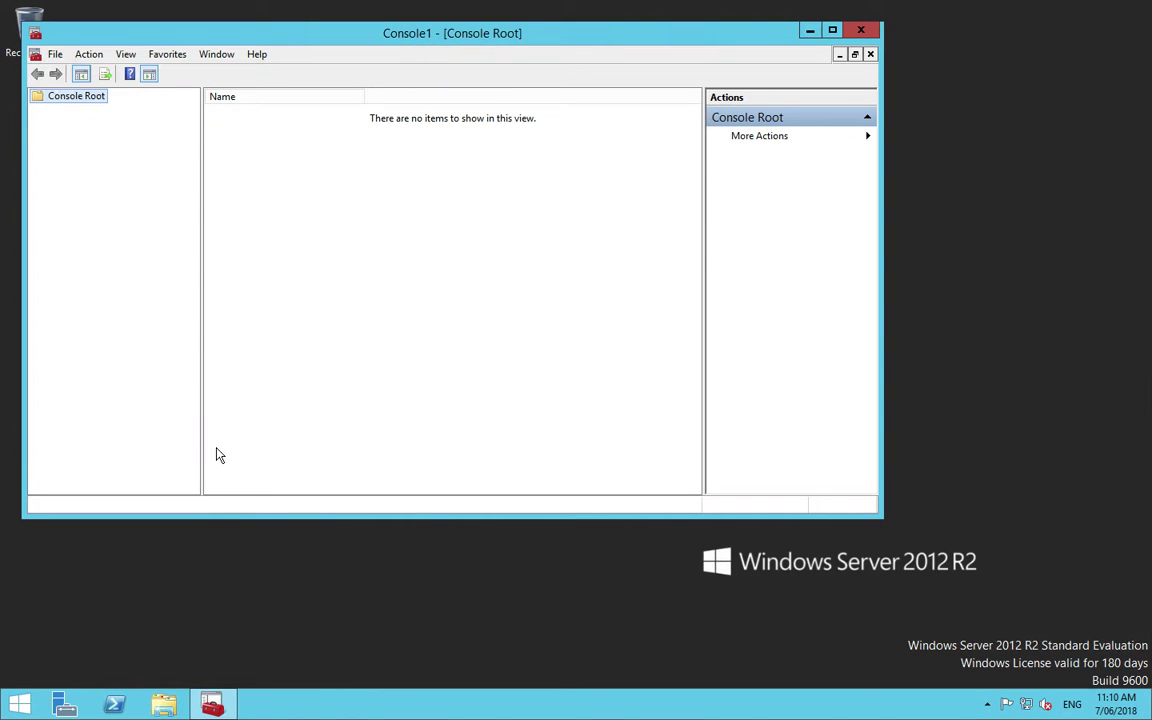
- Start adding the Certificates snap-in for My user account, then cancel and close the console
click(55, 54)
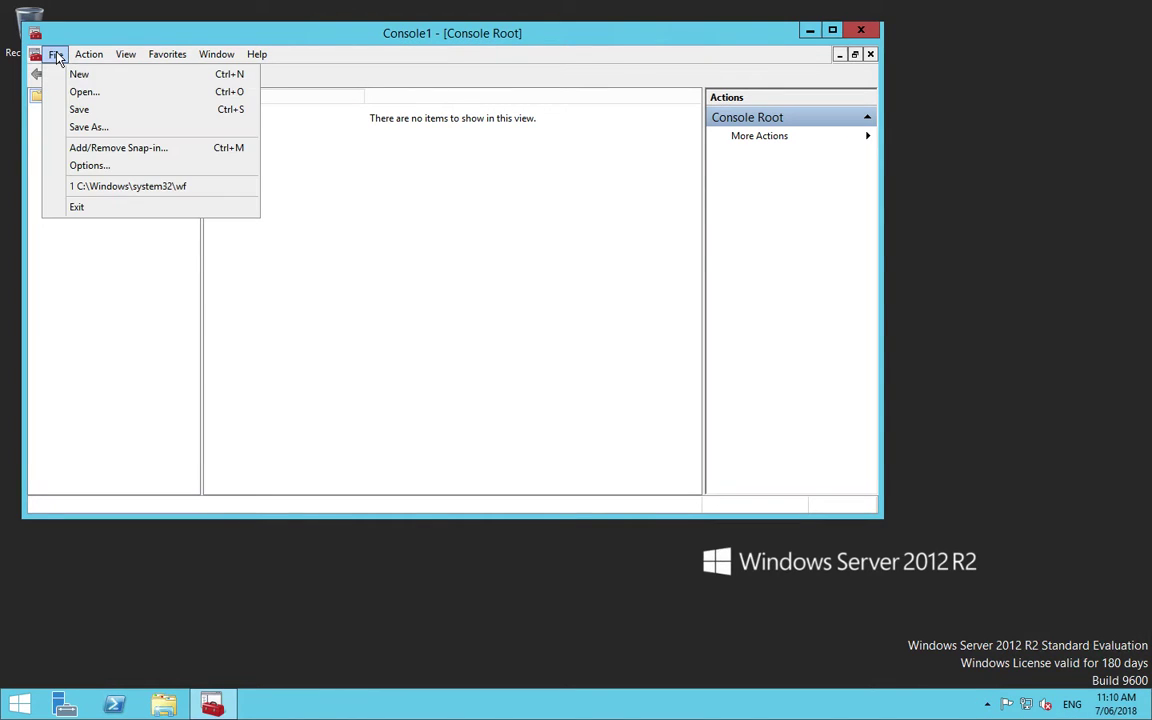
click(87, 149)
double_click(210, 208)
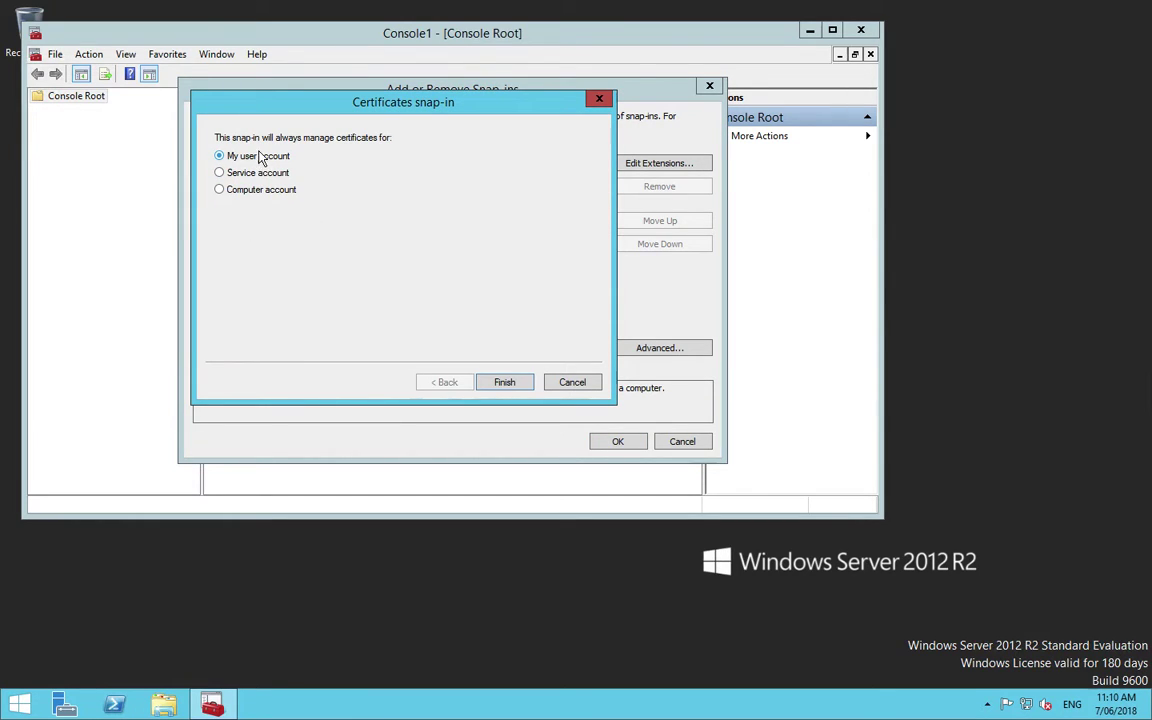
click(505, 382)
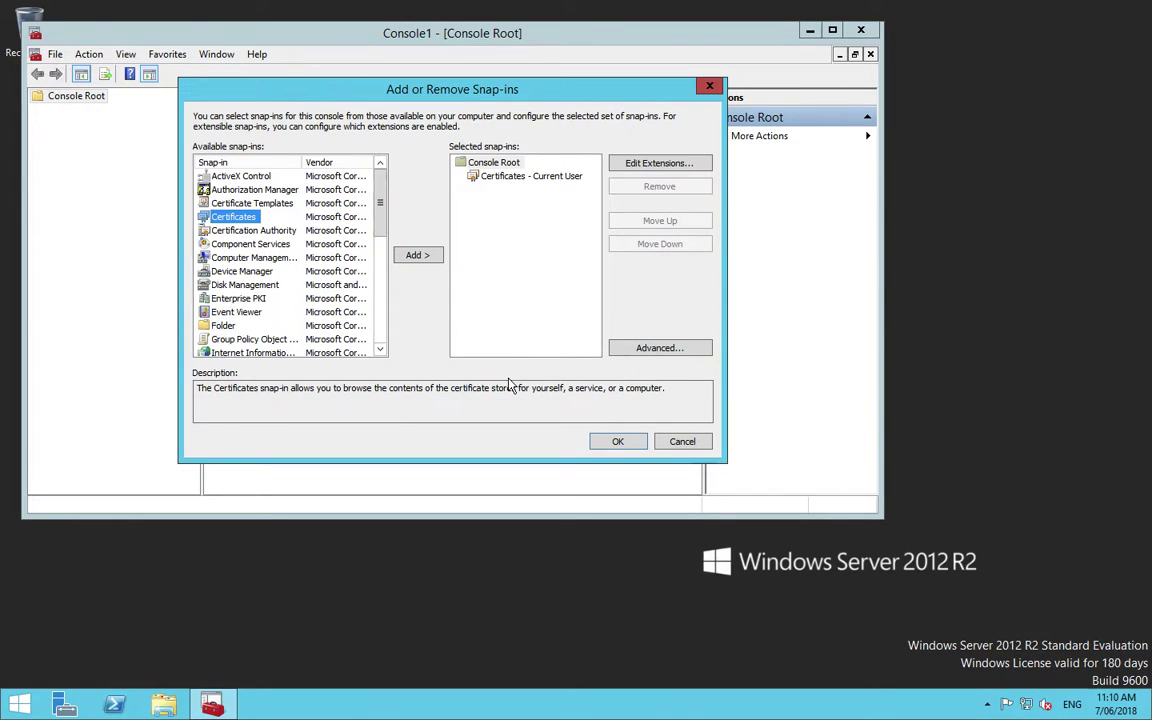
click(682, 441)
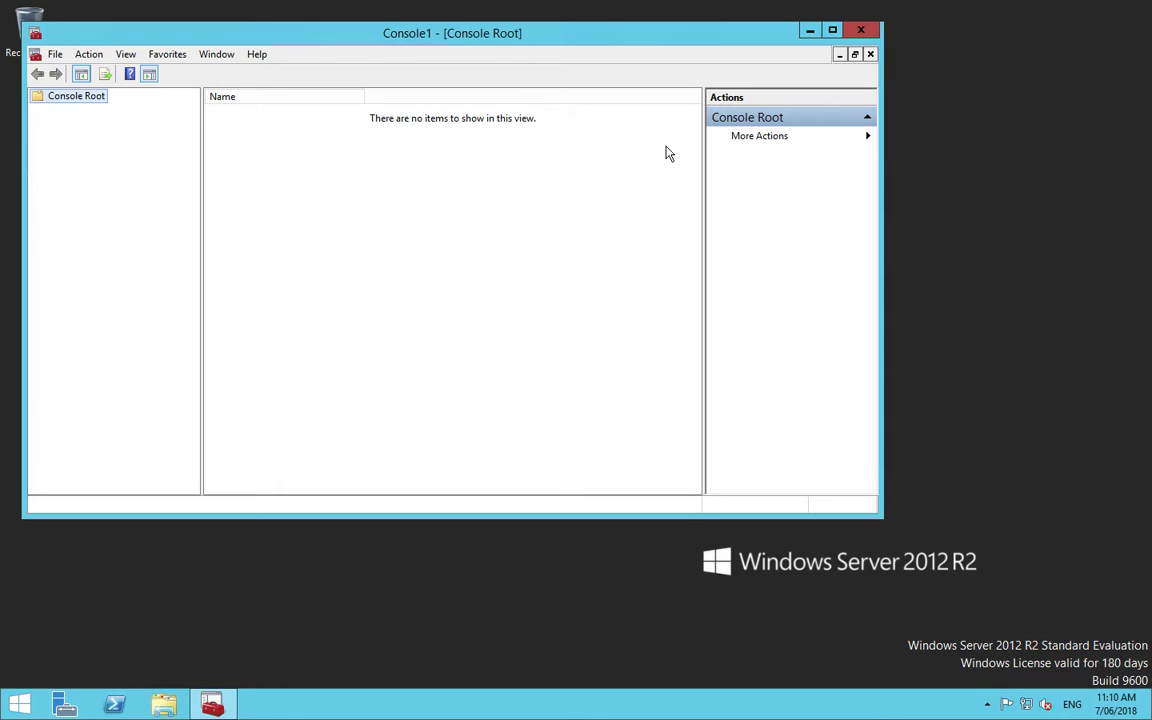
click(855, 36)
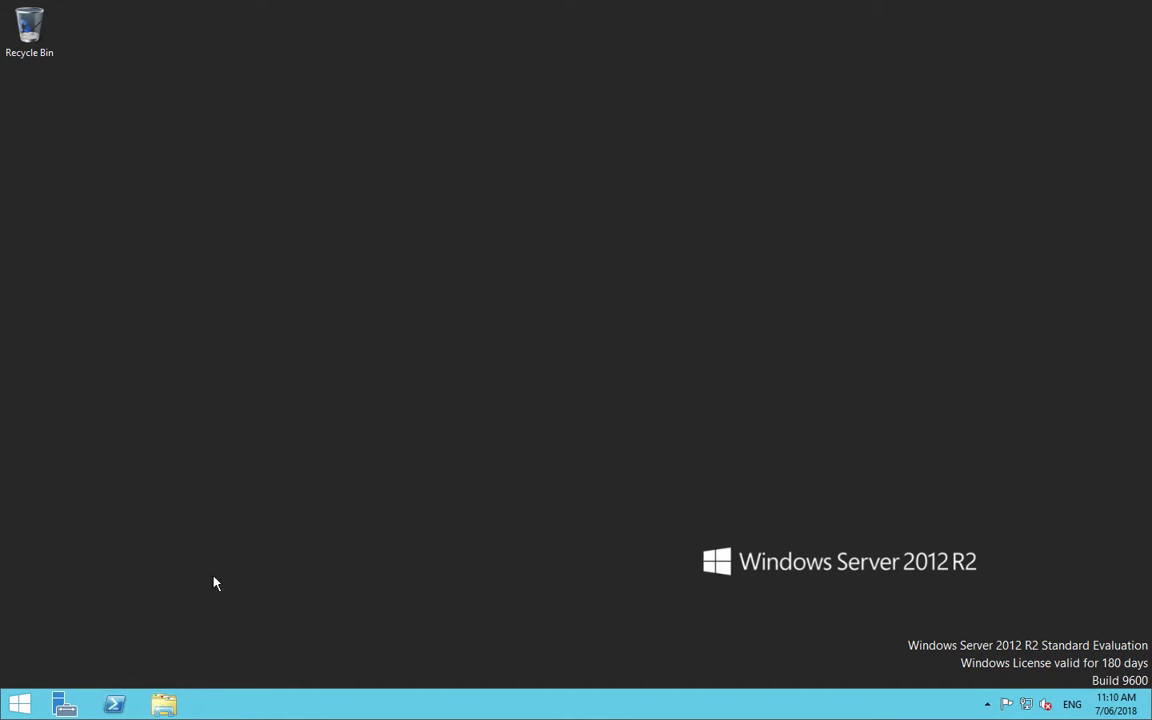
- Search for mmc and open its containing System32 folder in File Explorer
click(19, 705)
click(1088, 76)
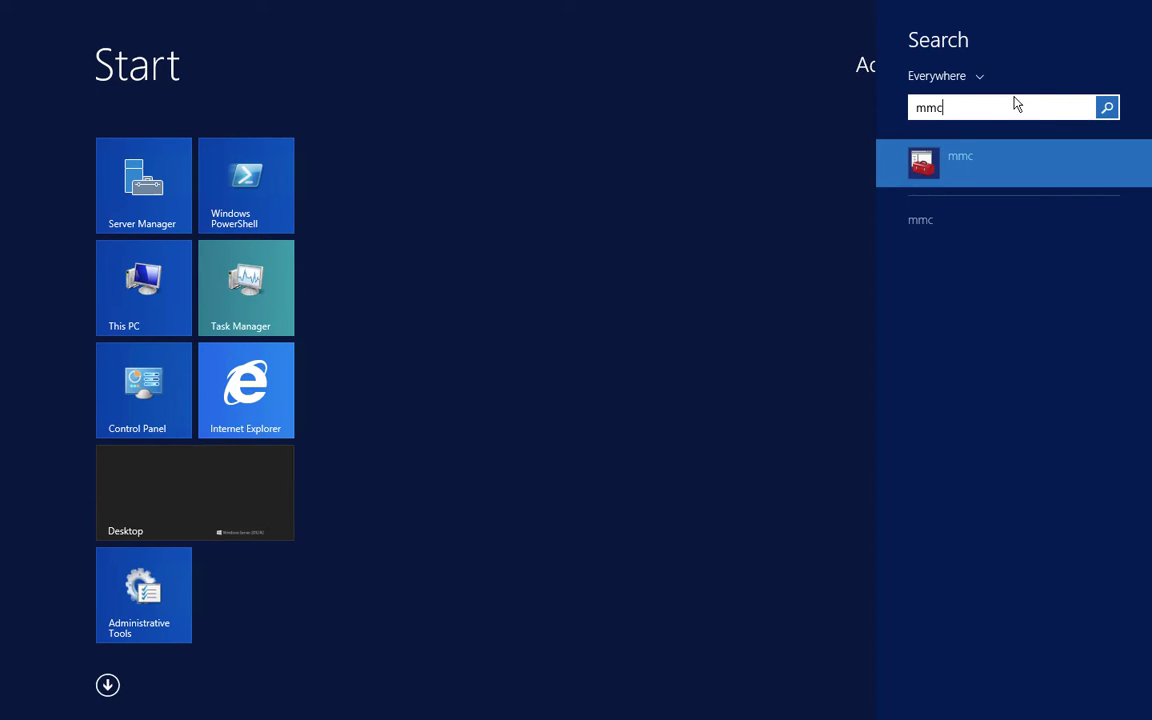
right_click(941, 150)
click(943, 124)
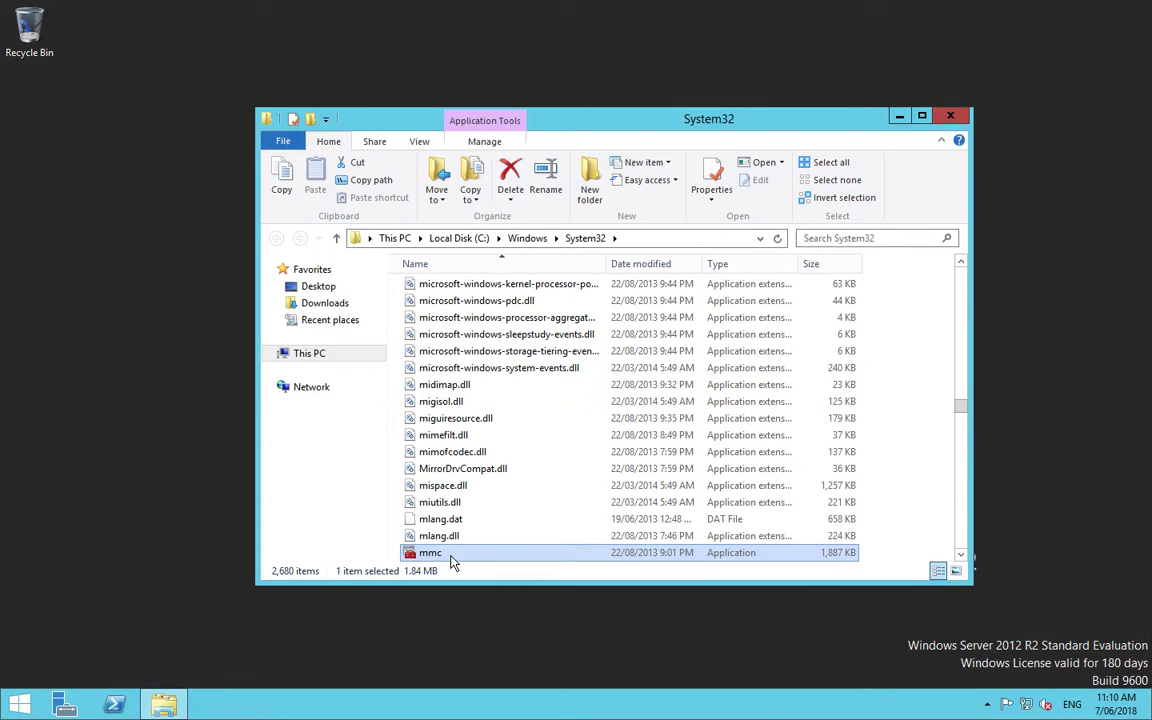
- Run mmc.exe as a different user, approving UAC with the NDES service account credentials
right_click(450, 558)
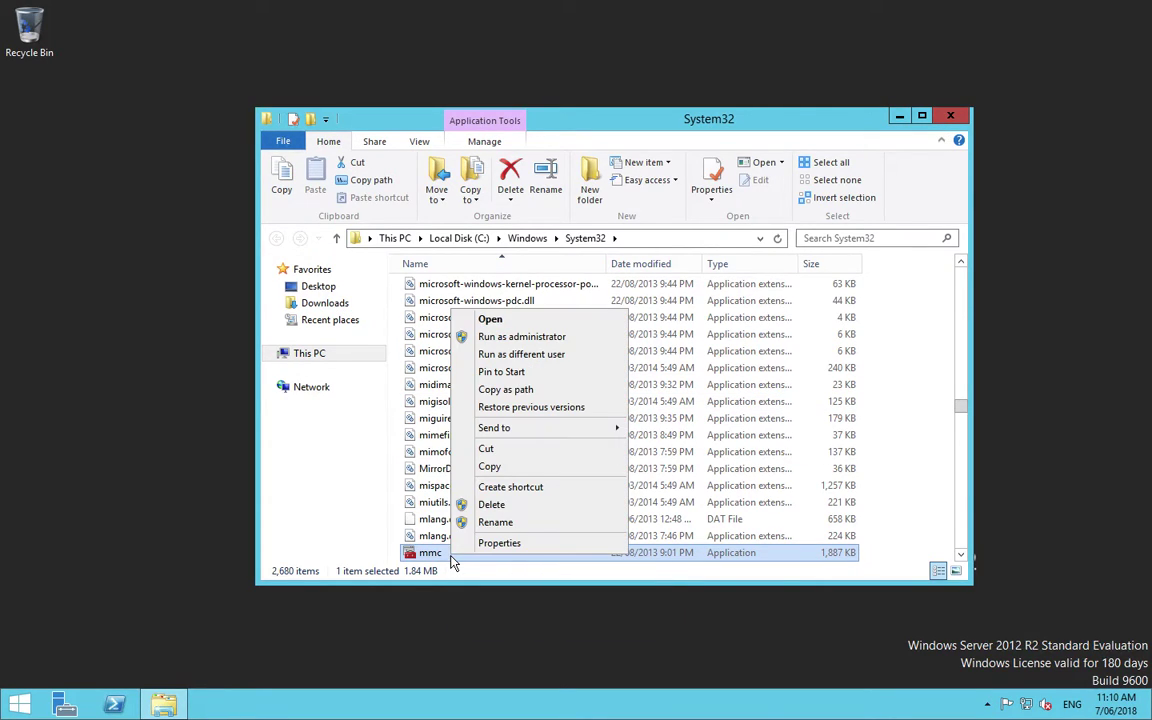
click(538, 362)
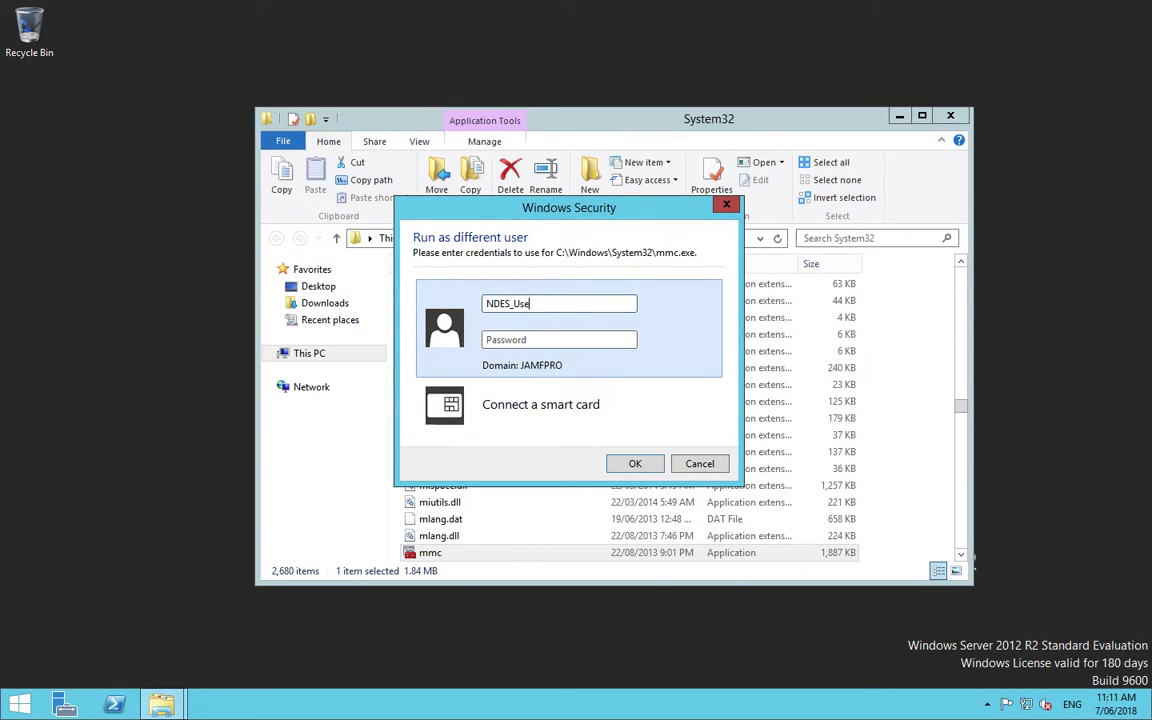
text(p)
key(Return)
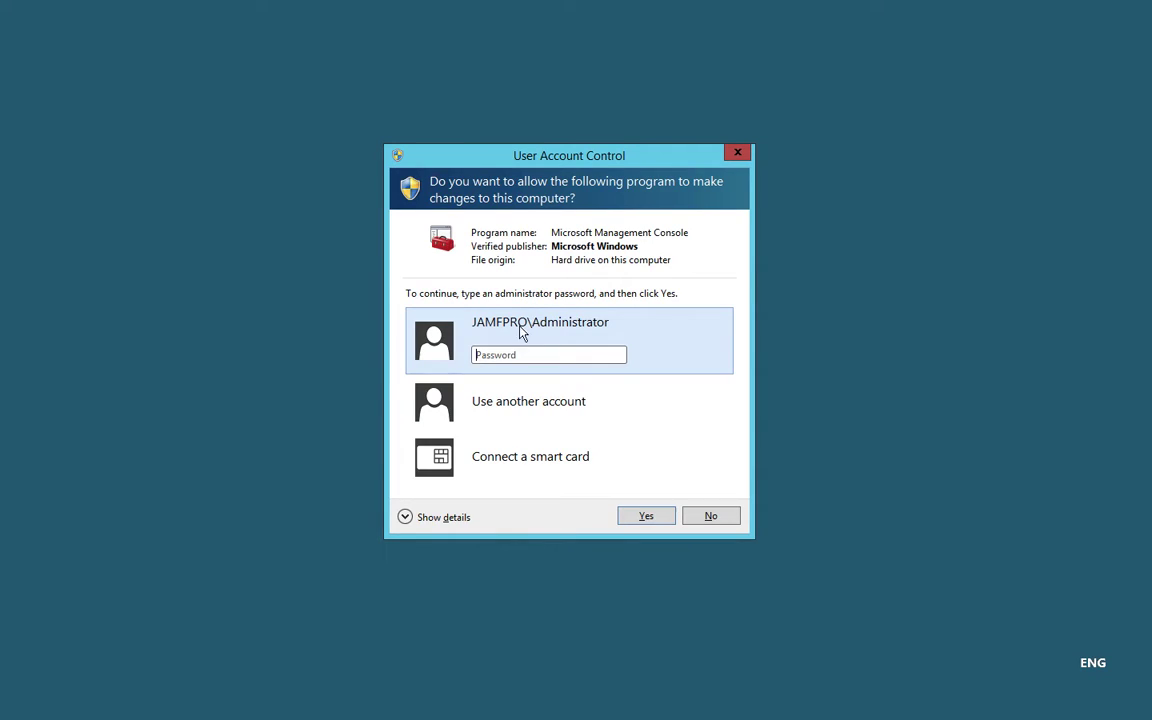
click(526, 405)
text(N)
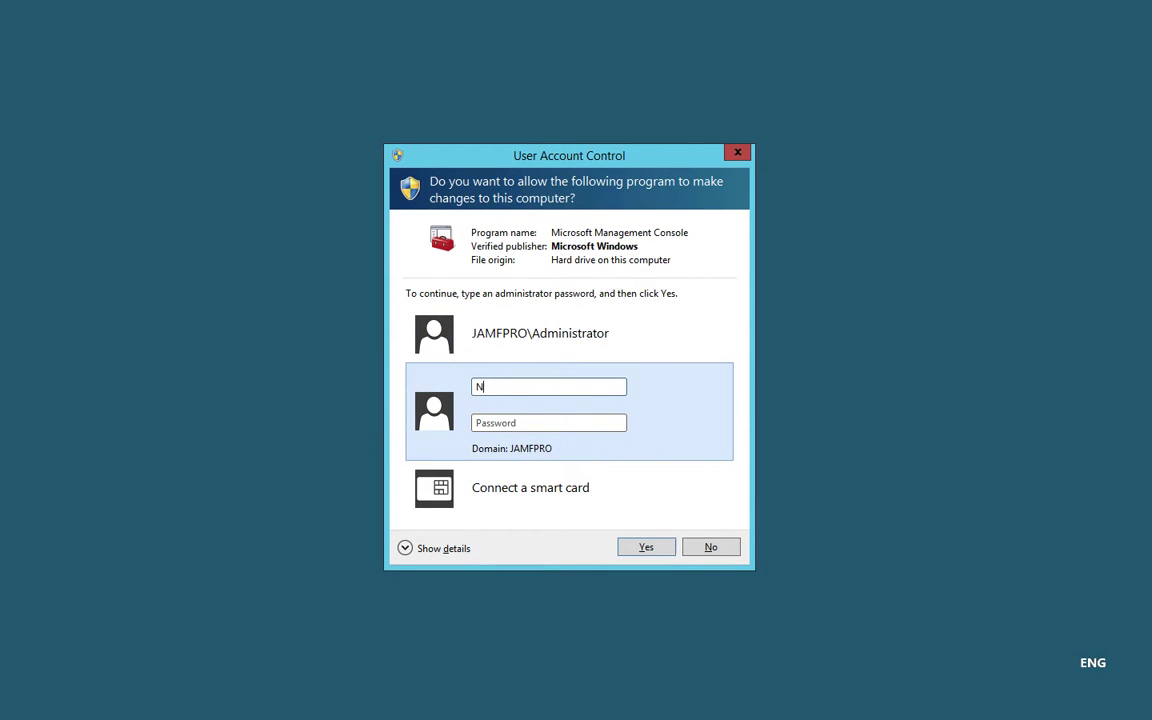
text(DES_User)
key(Tab)
text(•)
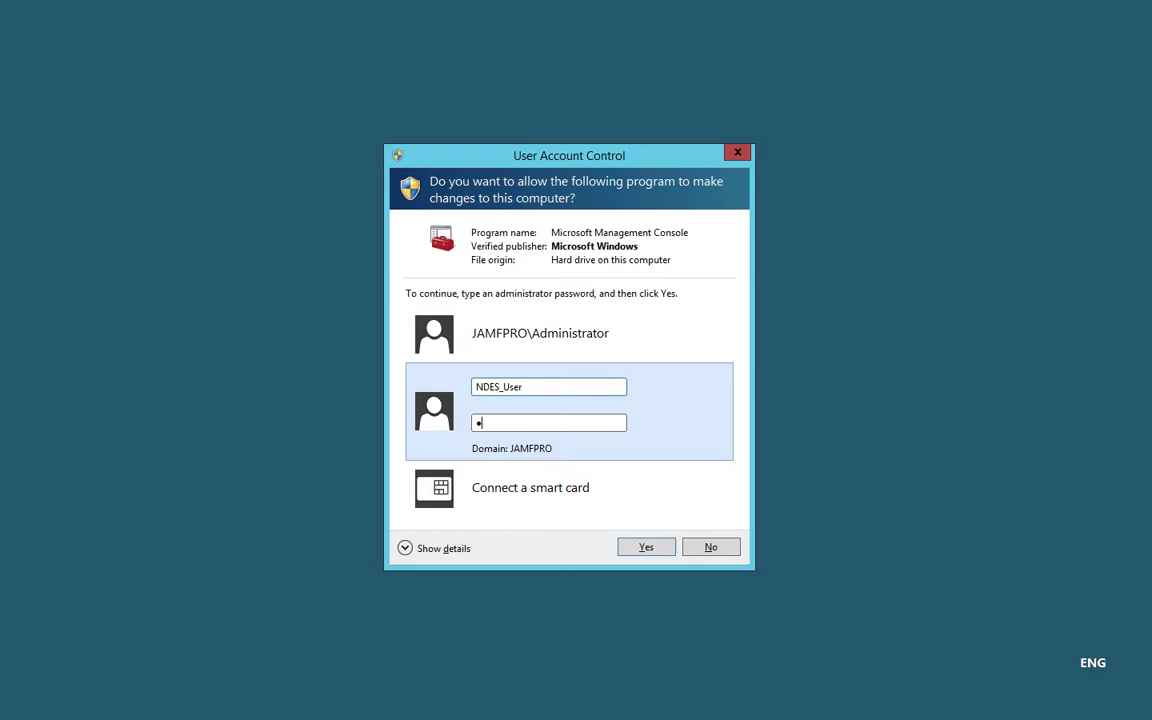
text(•••••••)
key(Return)
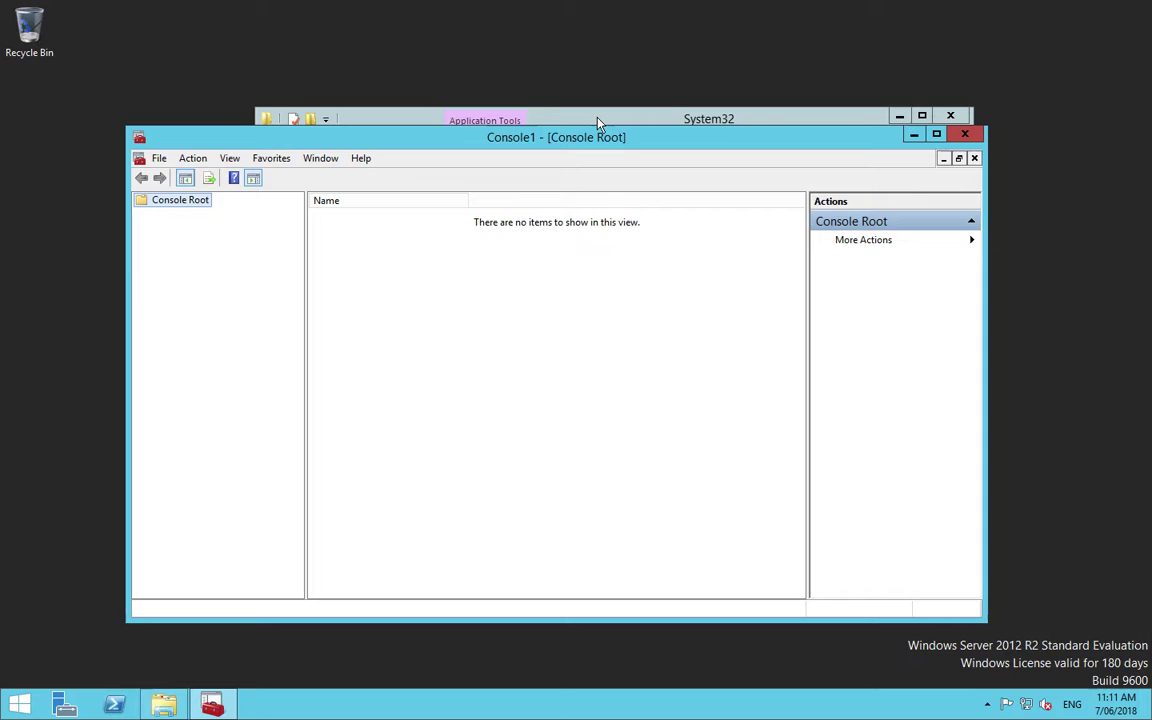
- Add the Certificates snap-in for the current user through Add/Remove Snap-in
click(159, 158)
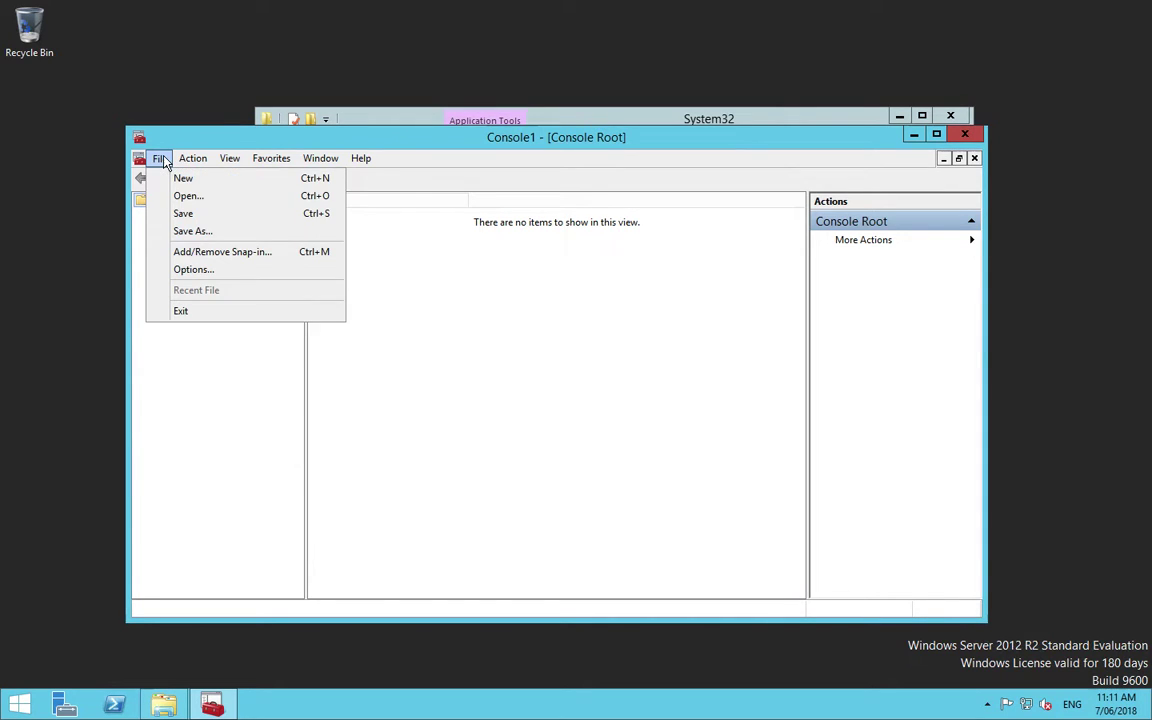
click(183, 251)
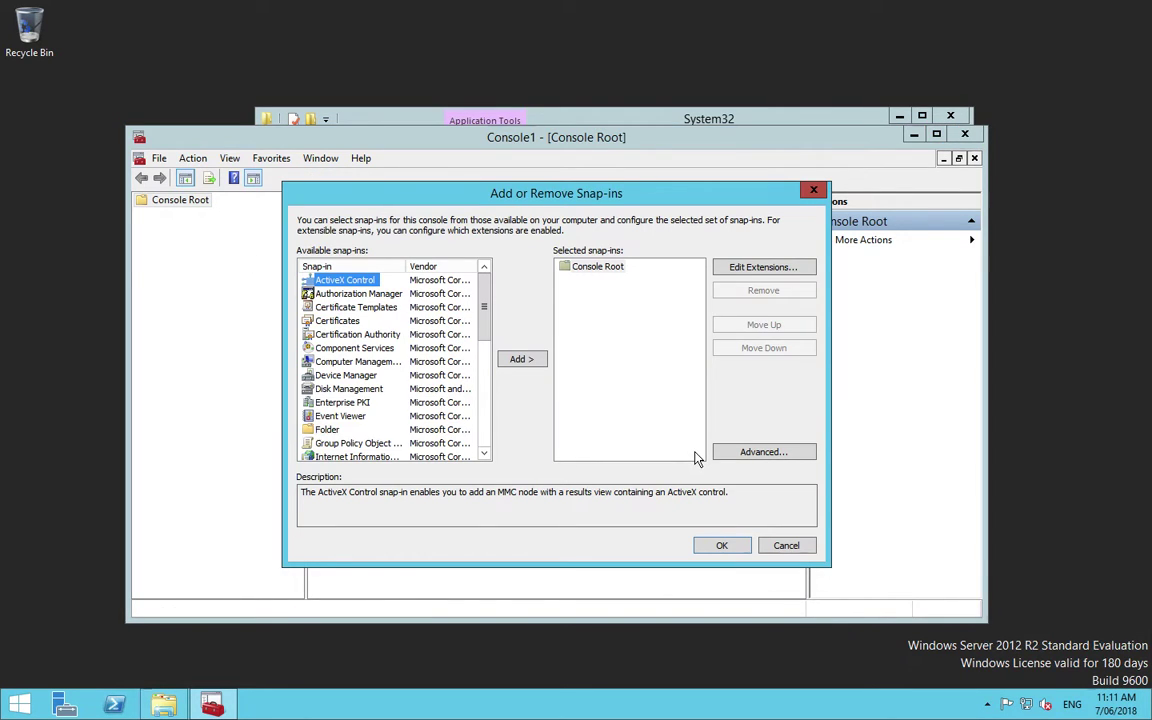
click(333, 320)
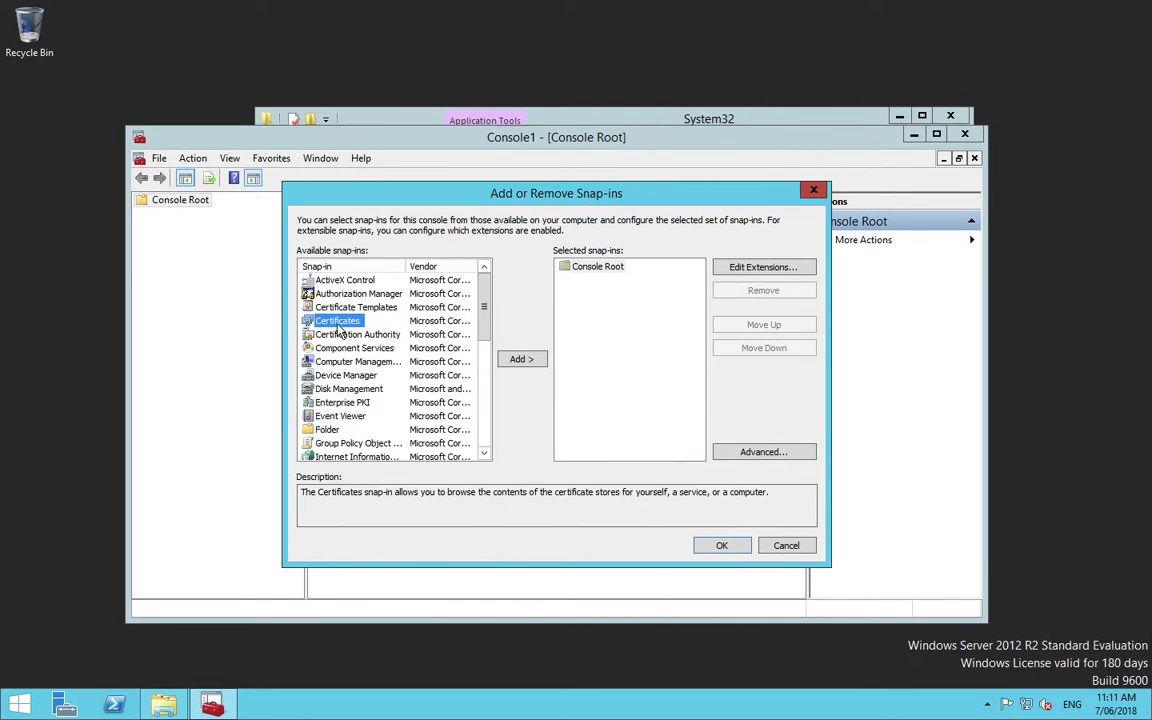
click(721, 545)
click(159, 160)
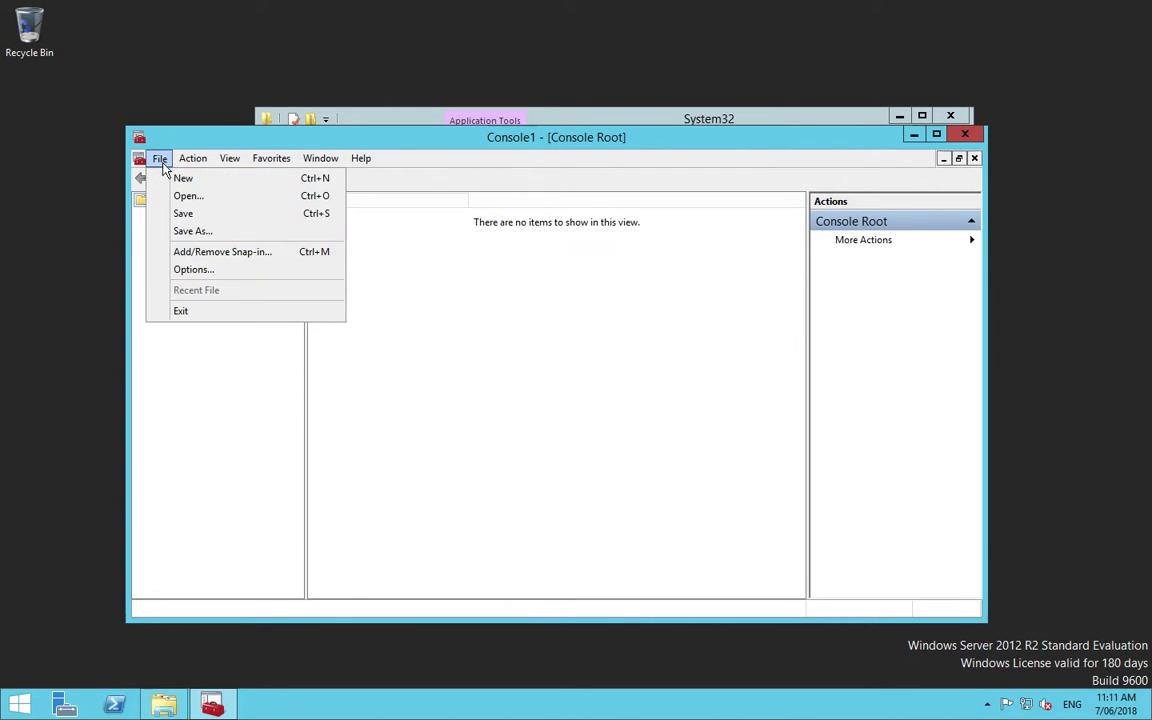
click(203, 253)
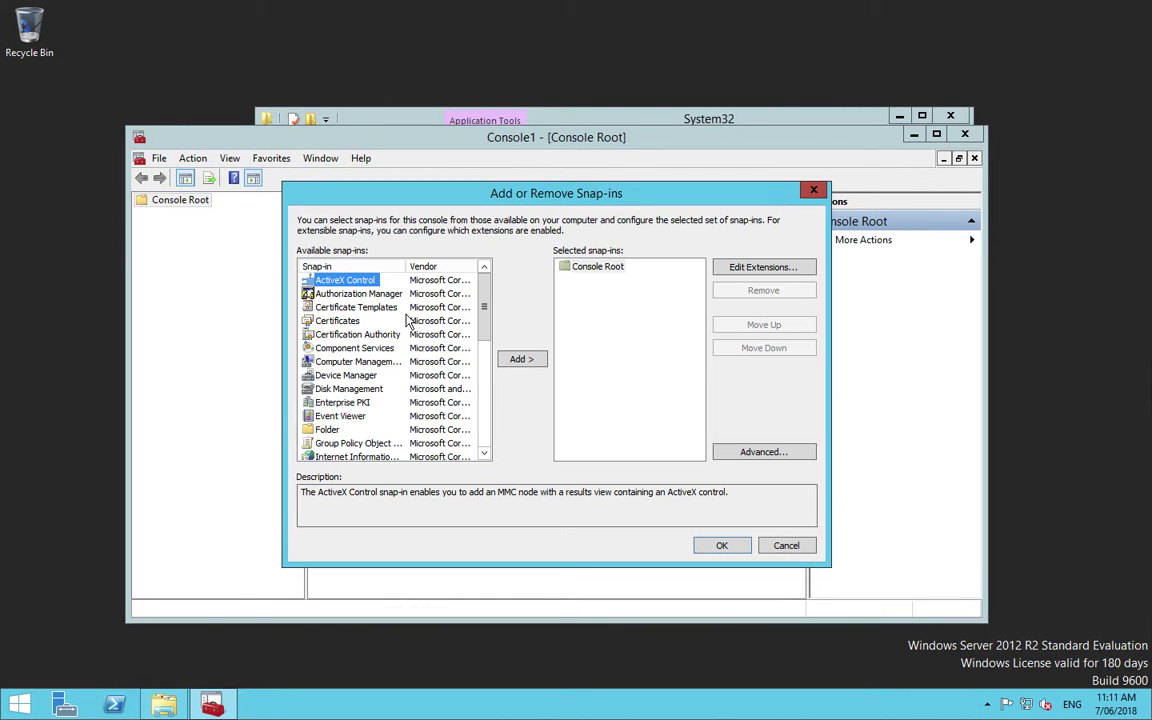
click(351, 323)
click(505, 362)
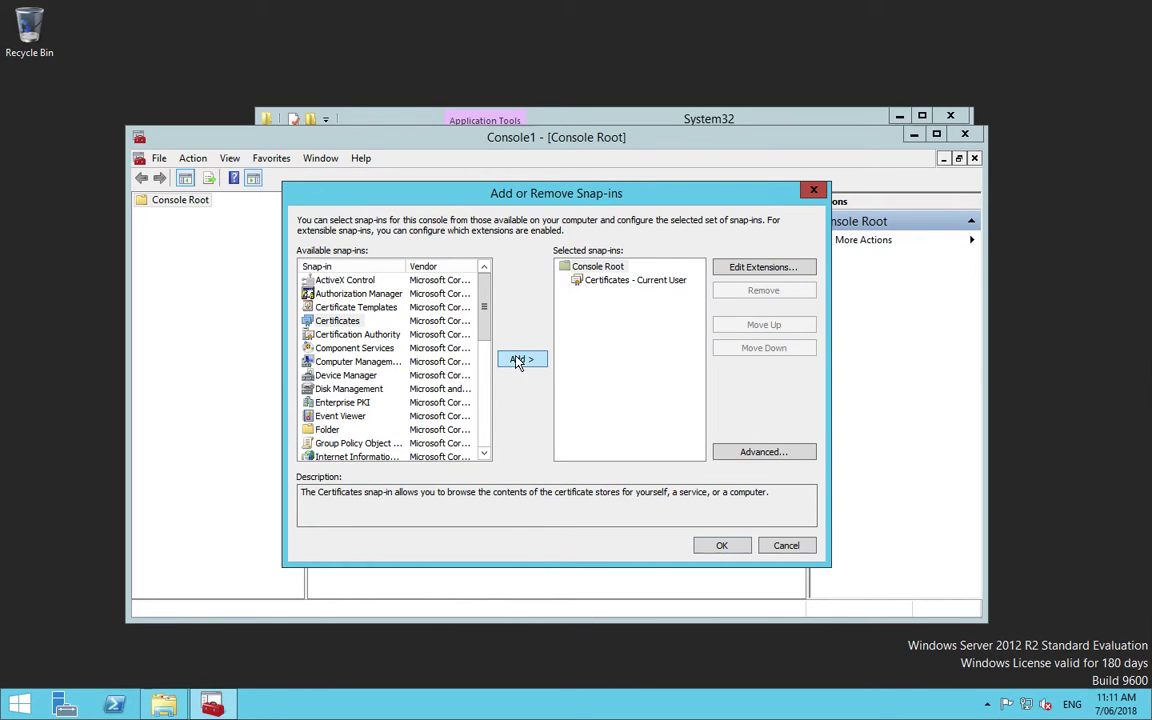
click(721, 545)
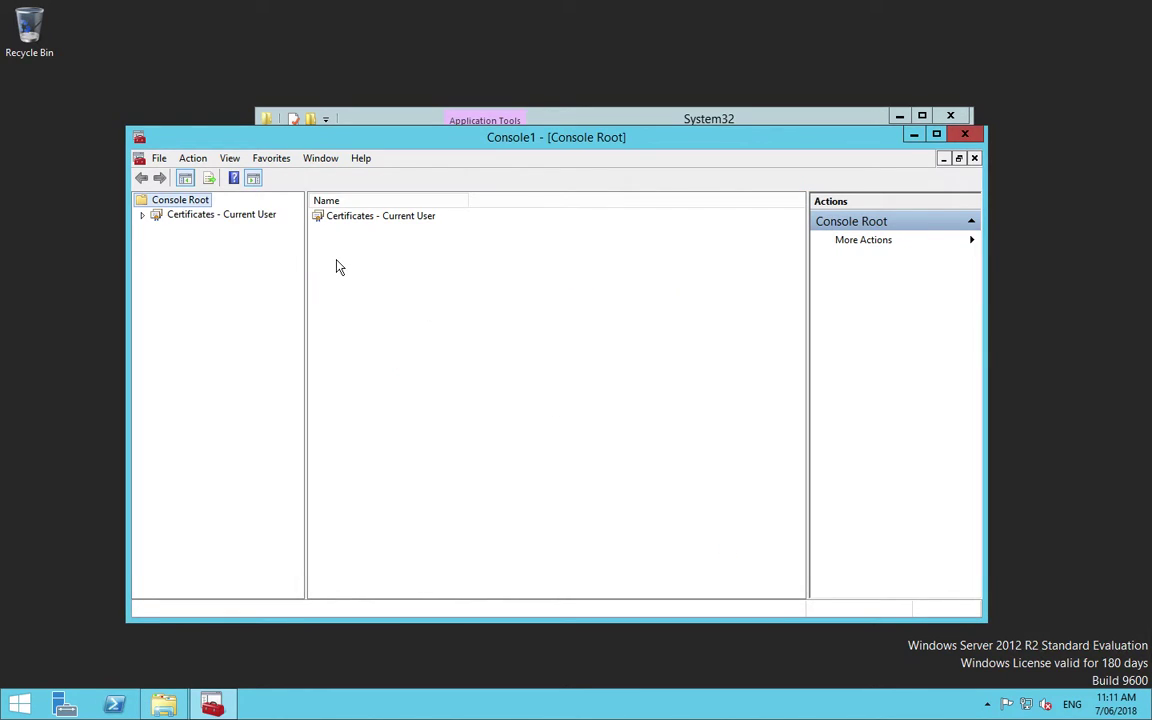
- Expand Certificates - Current User and open its Personal store
click(221, 214)
click(142, 214)
click(188, 229)
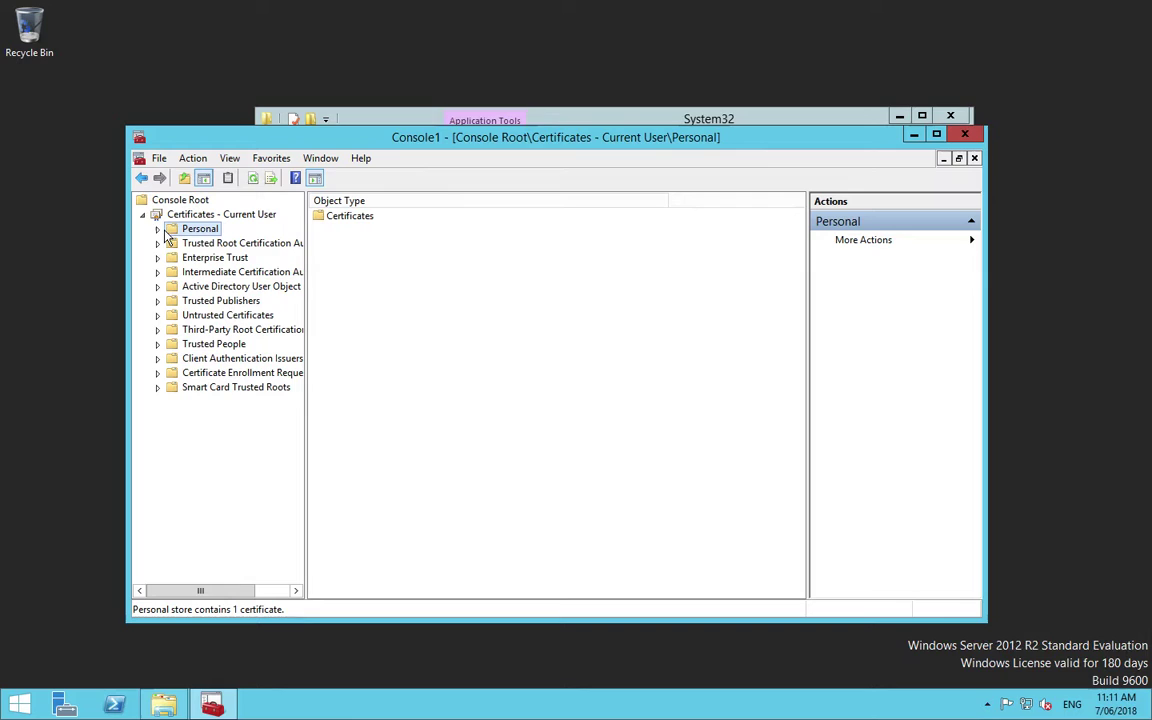
right_click(188, 229)
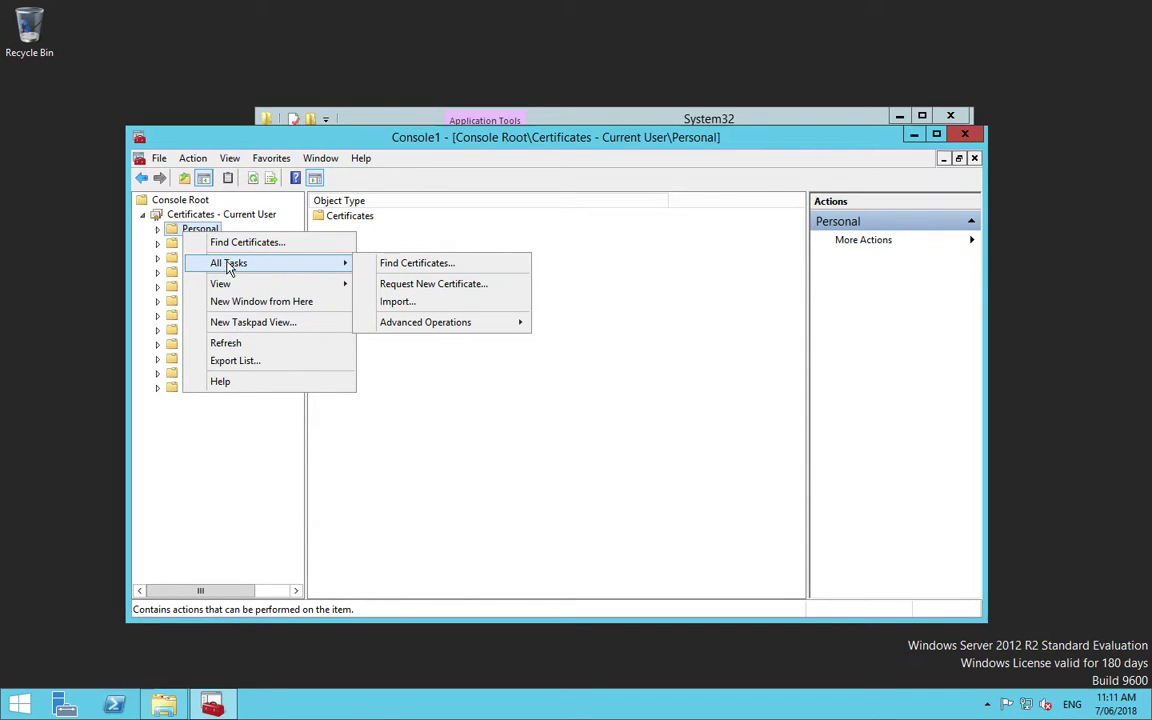
- Delete the existing certificate from Personal > Certificates
click(388, 239)
double_click(360, 222)
click(358, 220)
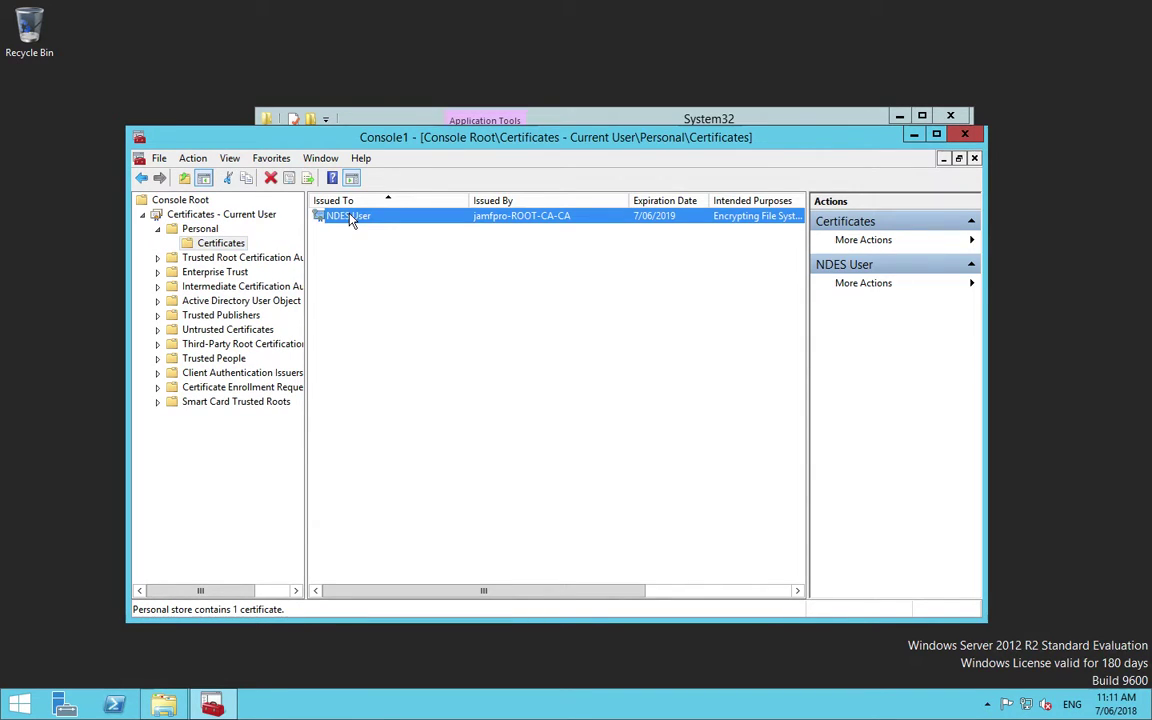
right_click(362, 220)
click(386, 298)
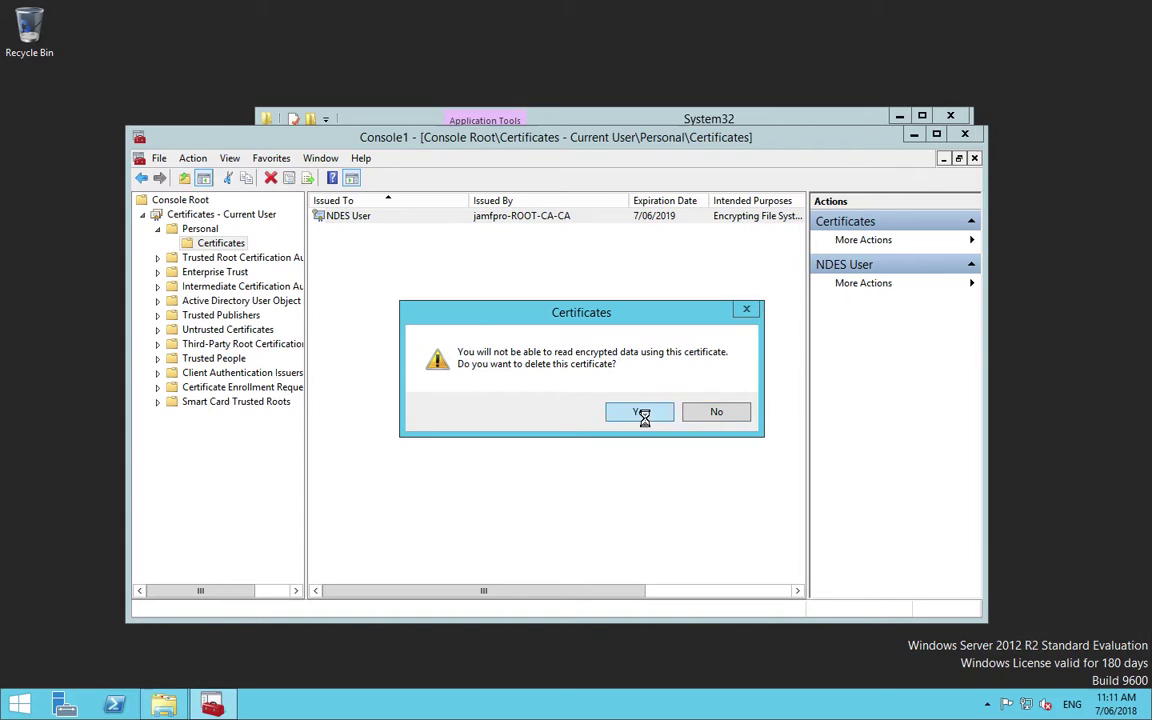
click(640, 411)
- Request and enroll a new User certificate via the Active Directory enrollment policy
right_click(208, 245)
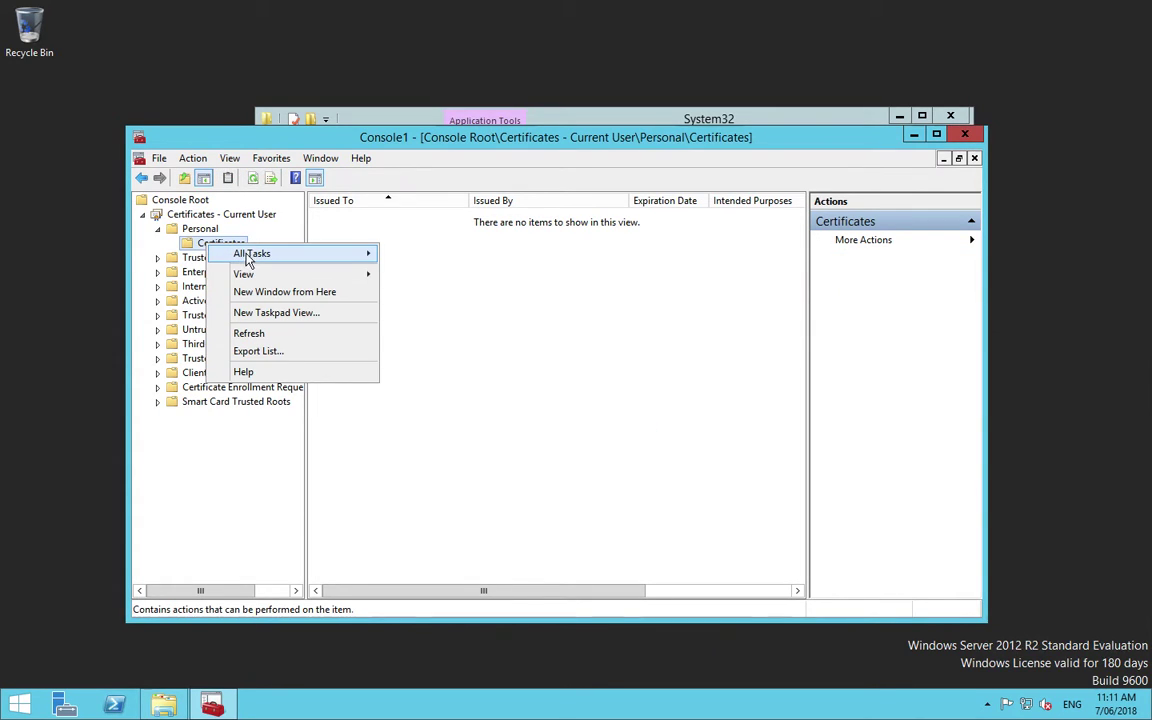
mouse_move(311, 254)
click(443, 256)
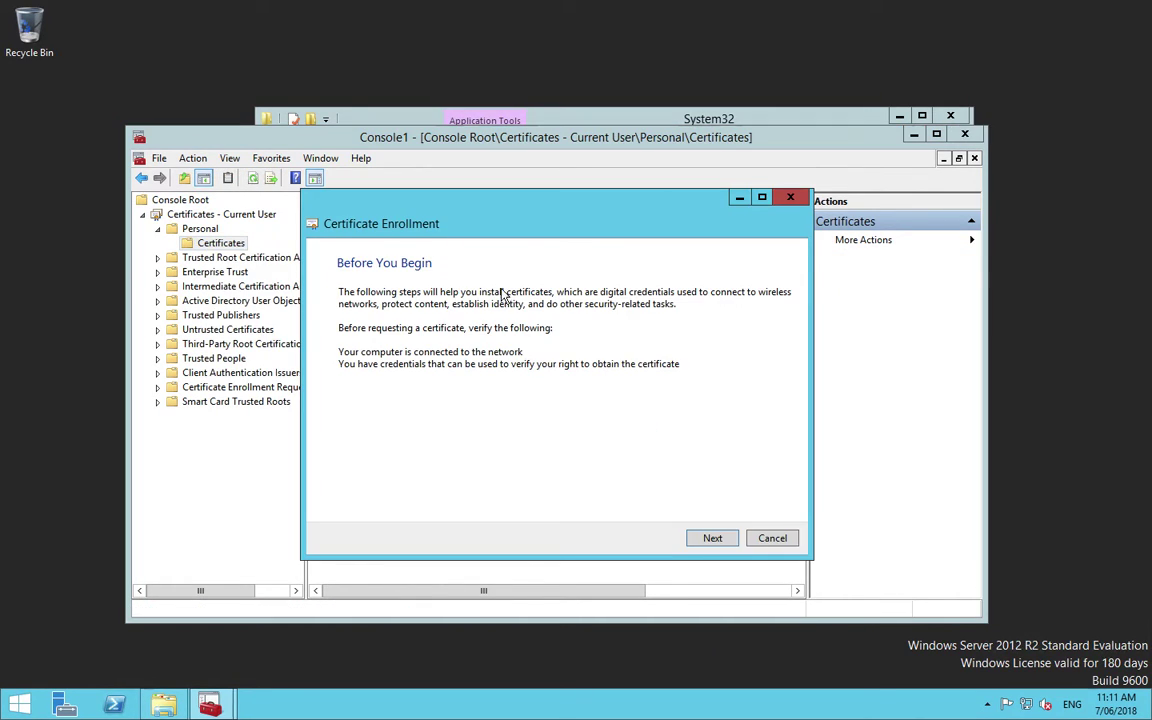
click(722, 540)
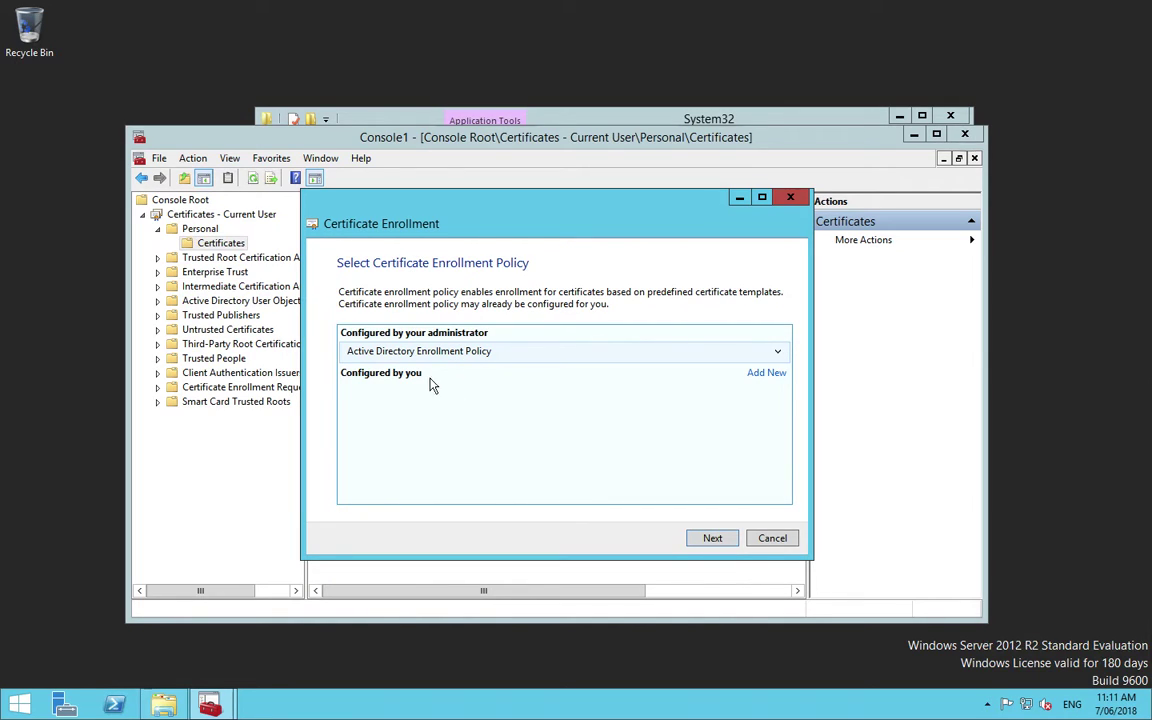
click(714, 539)
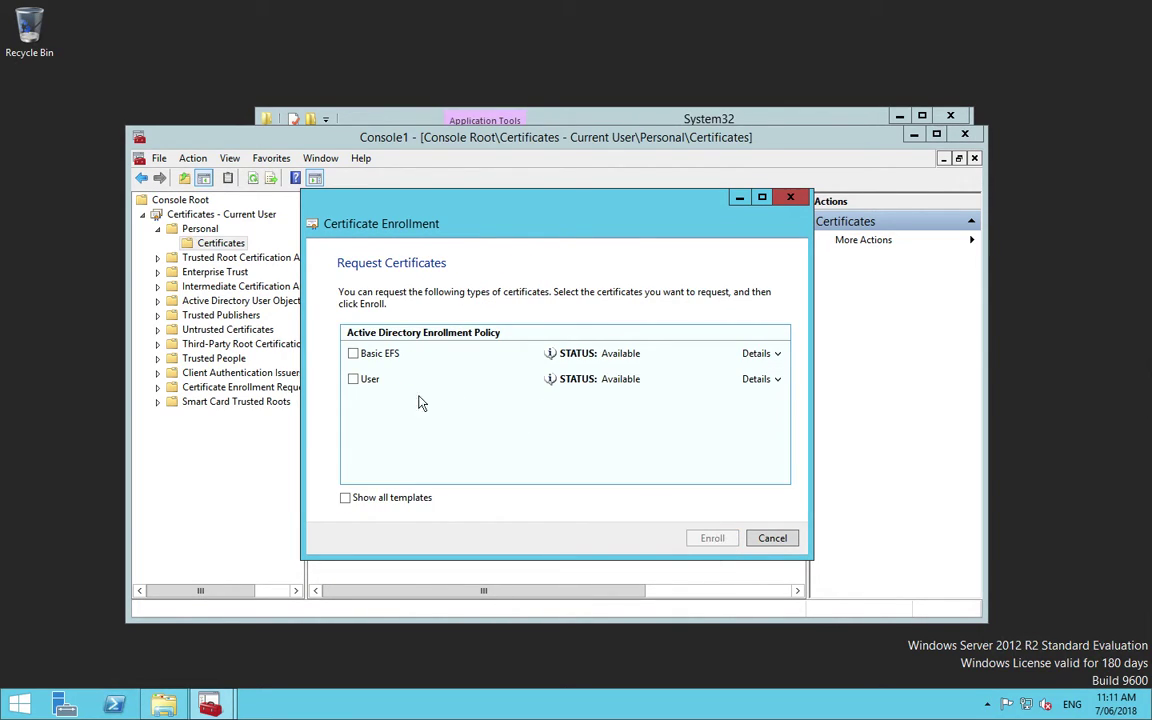
click(354, 380)
click(712, 540)
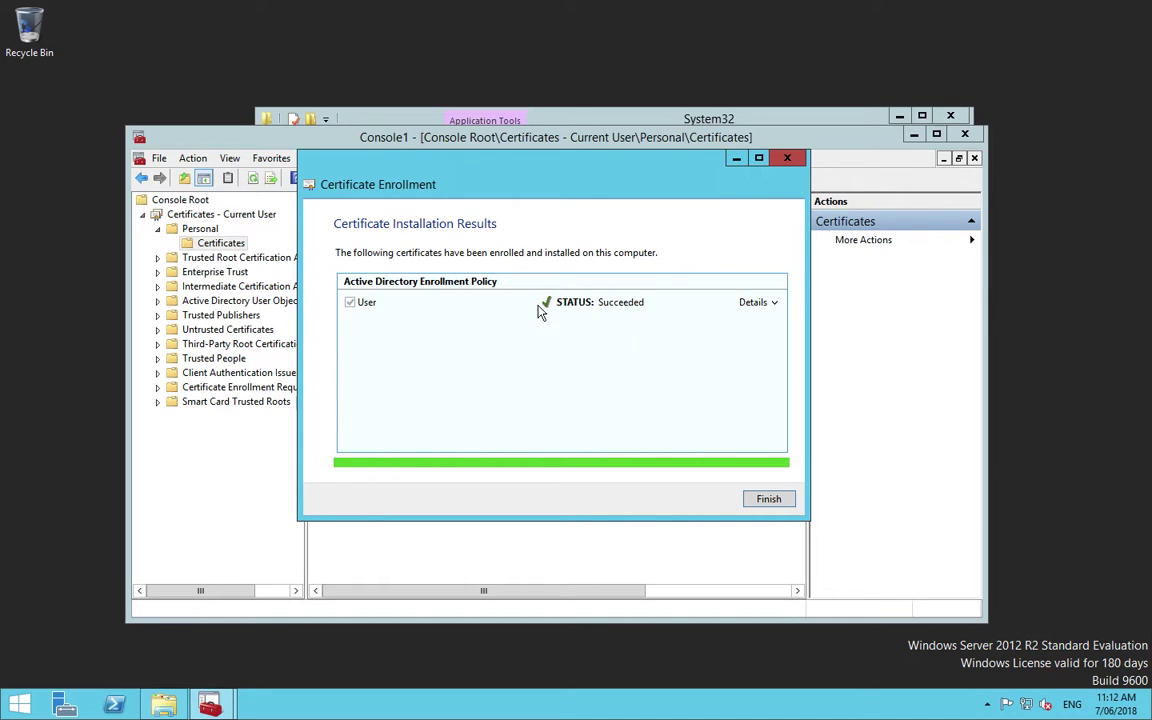
click(767, 499)
click(338, 218)
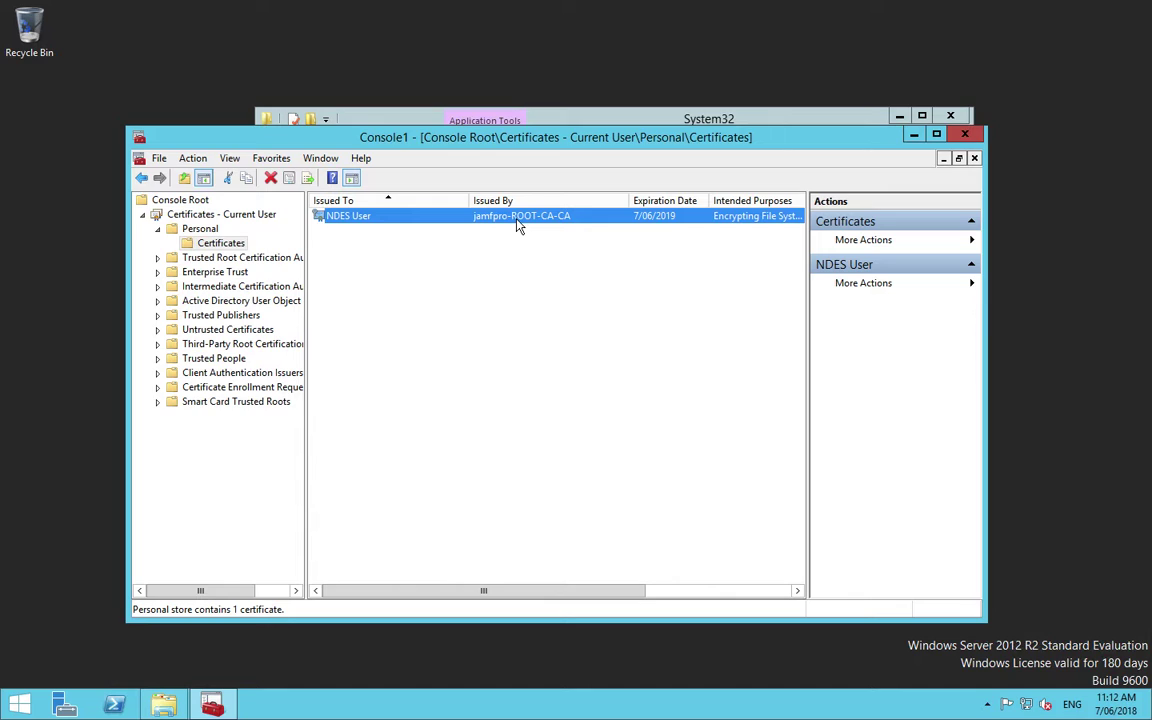
- Export the NDES User certificate with its private key as a password-protected PFX
right_click(364, 217)
mouse_move(404, 252)
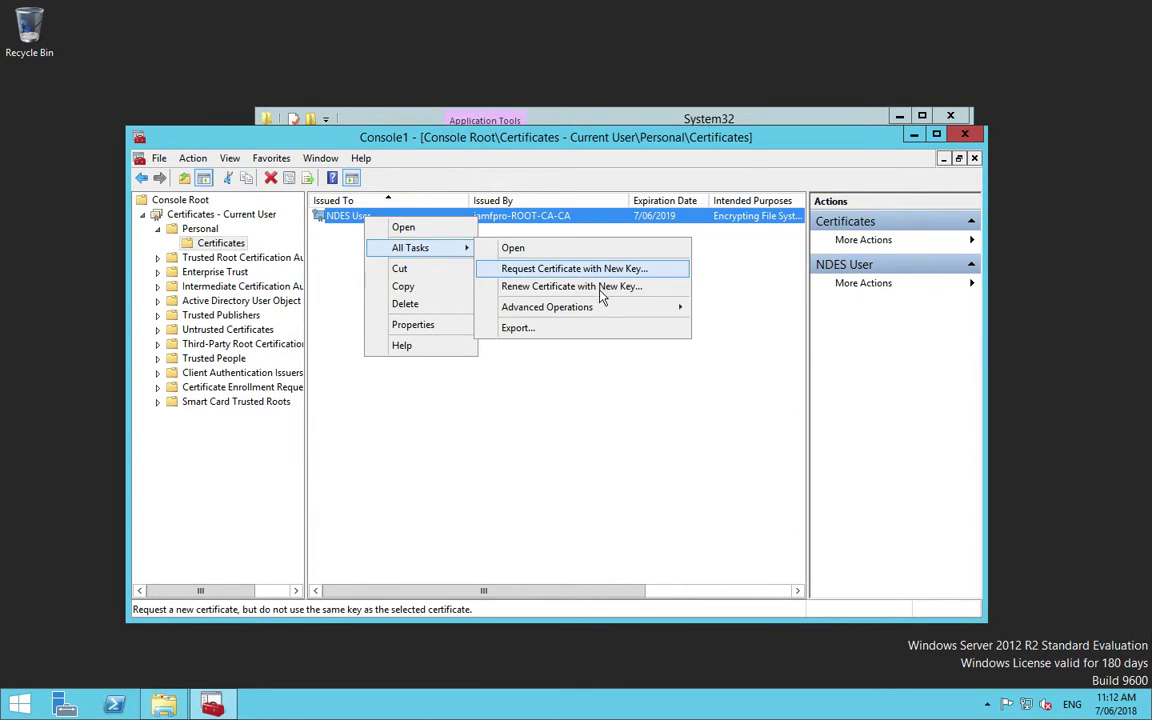
click(580, 334)
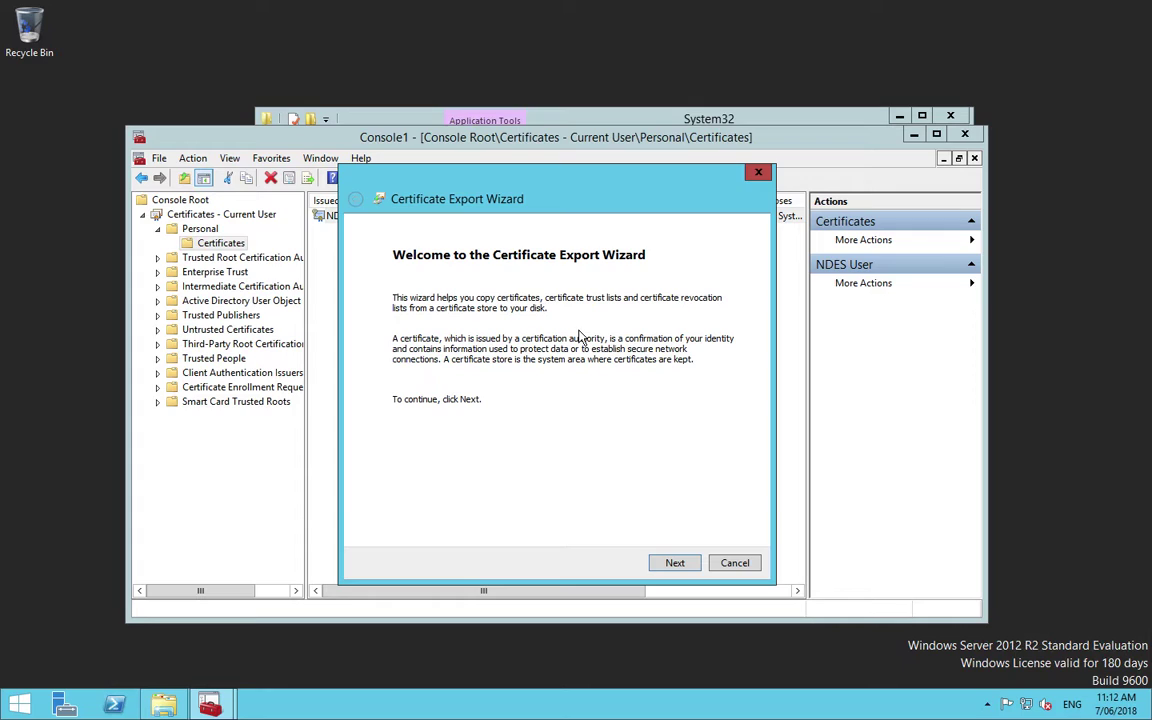
click(670, 564)
click(447, 360)
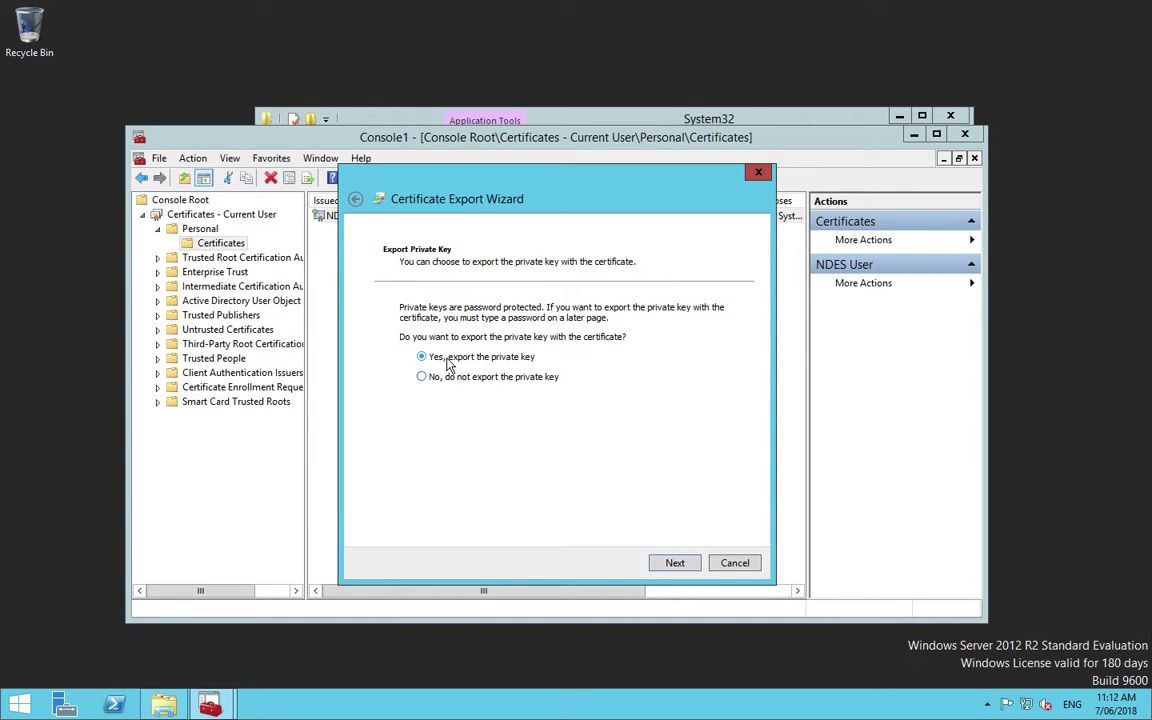
click(682, 562)
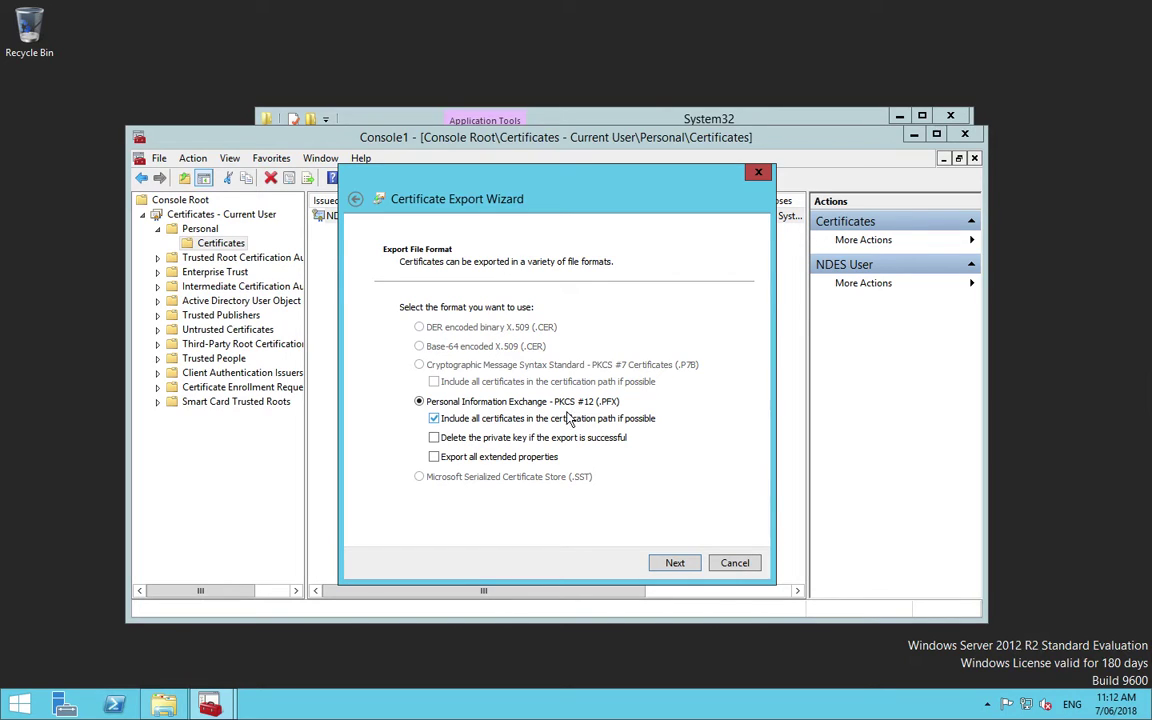
click(676, 563)
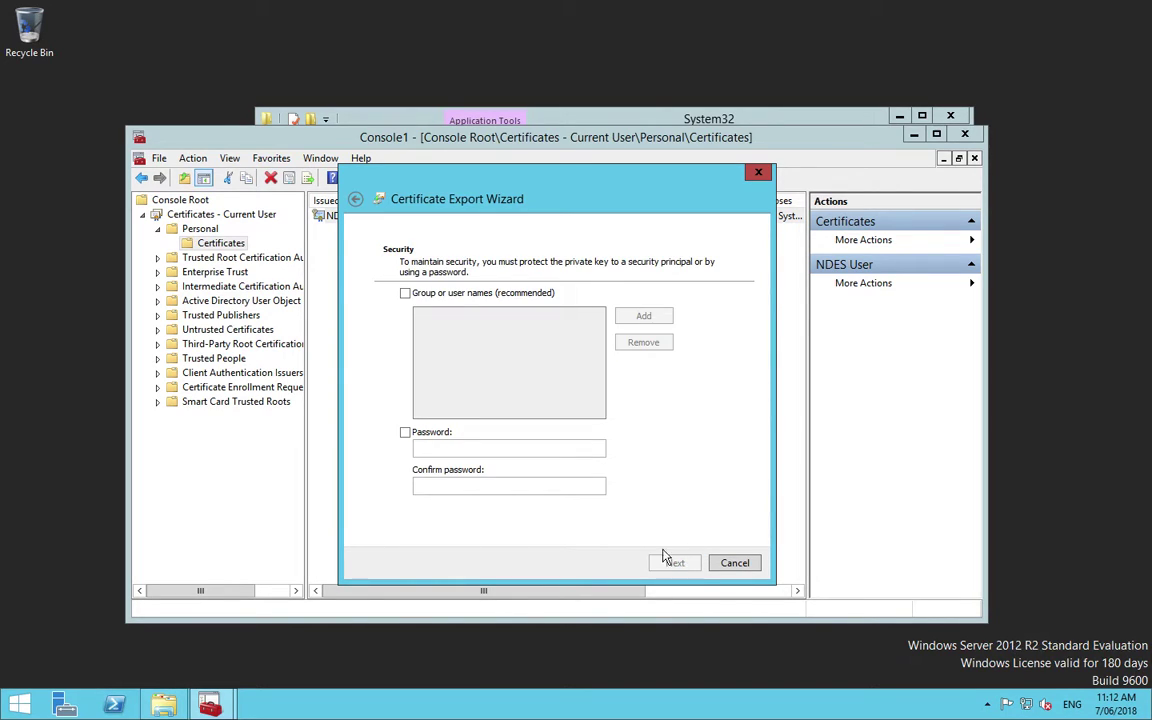
click(418, 436)
text(p)
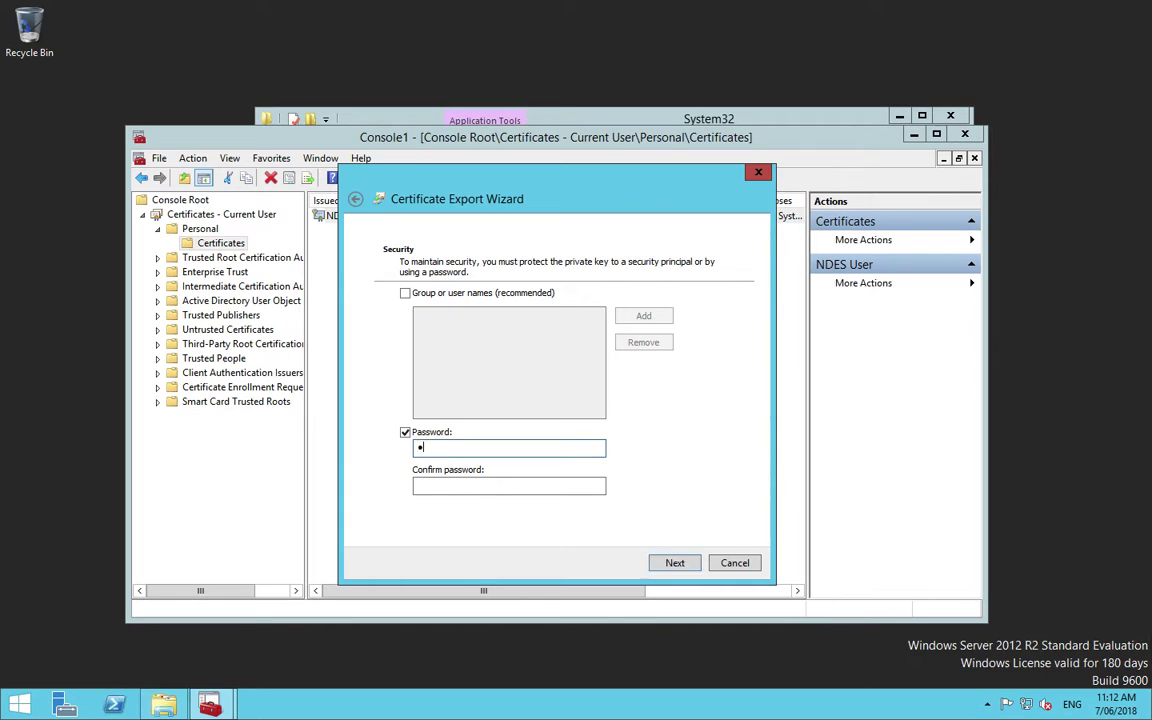
click(509, 485)
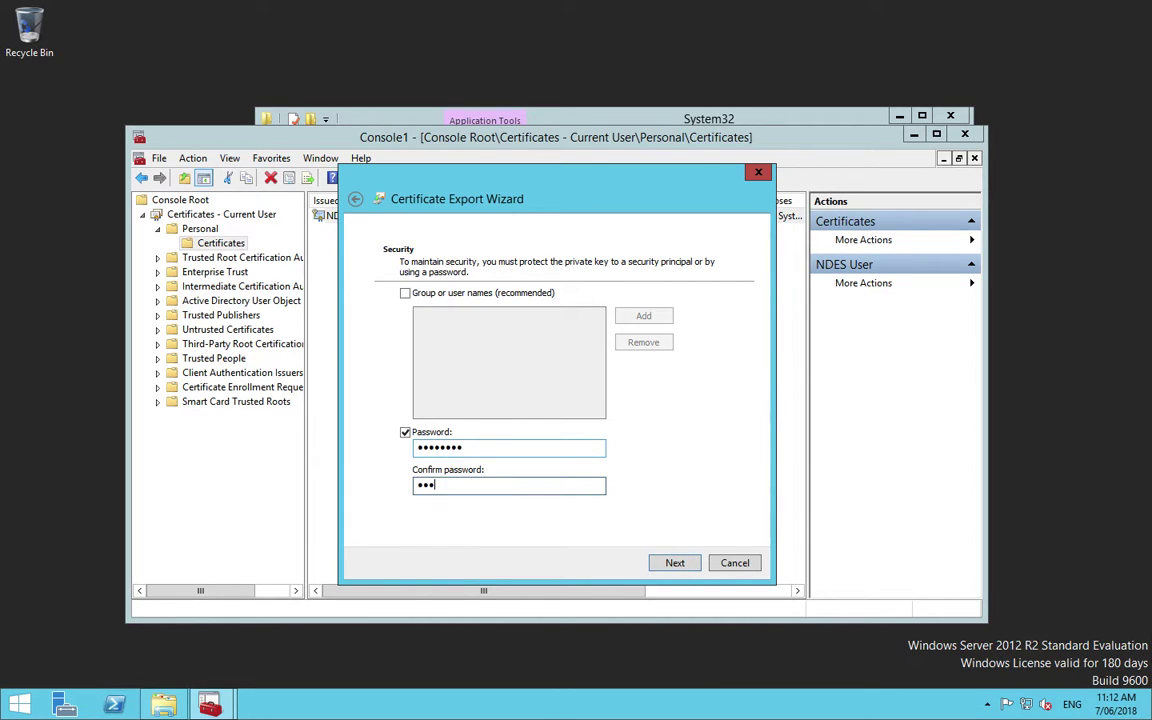
click(665, 565)
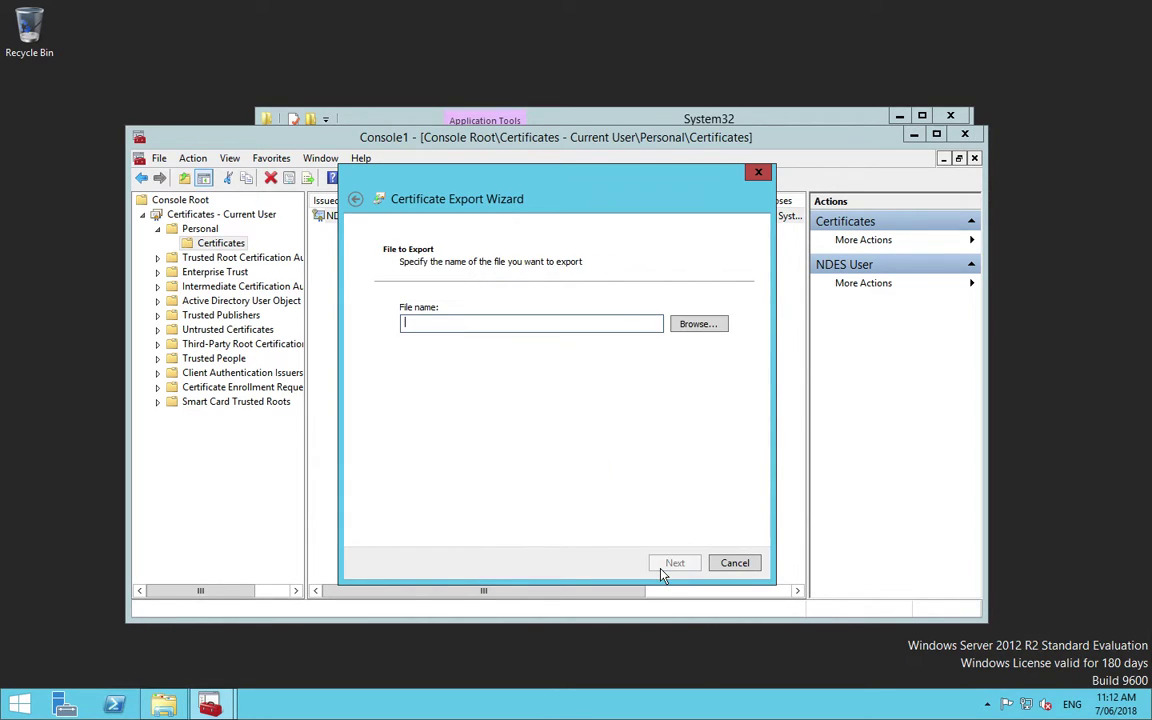
- Save the export as NDES_User in C:\Users\Public and finish the wizard
click(695, 327)
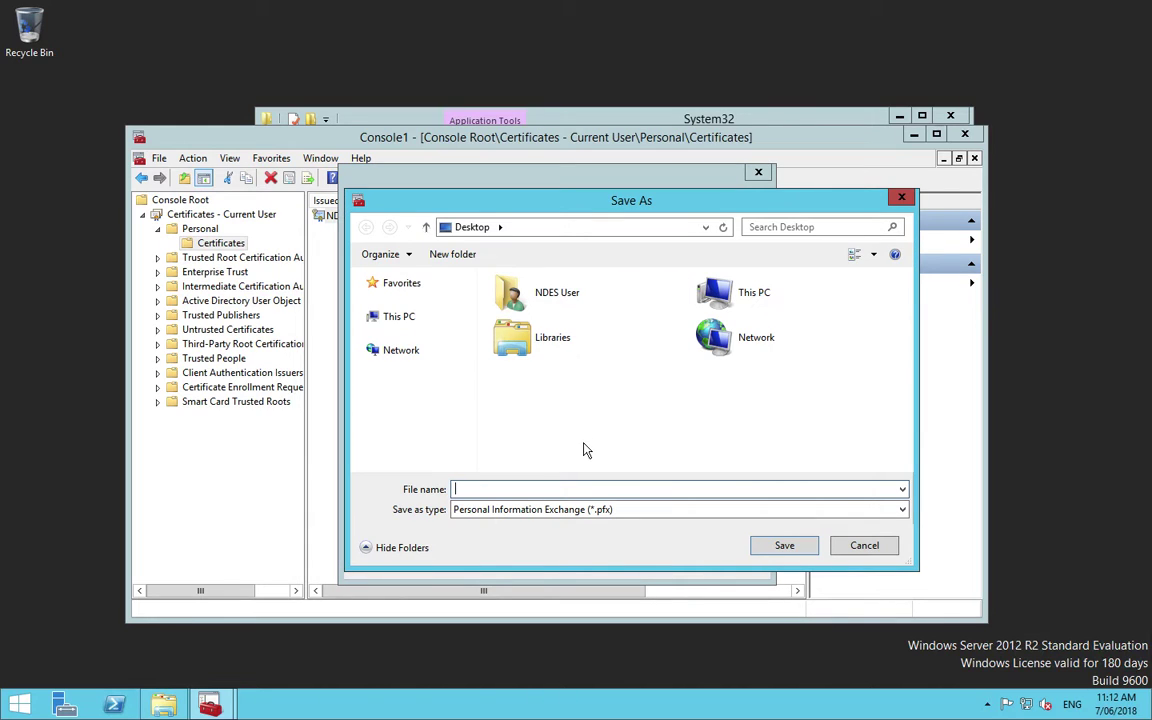
click(399, 316)
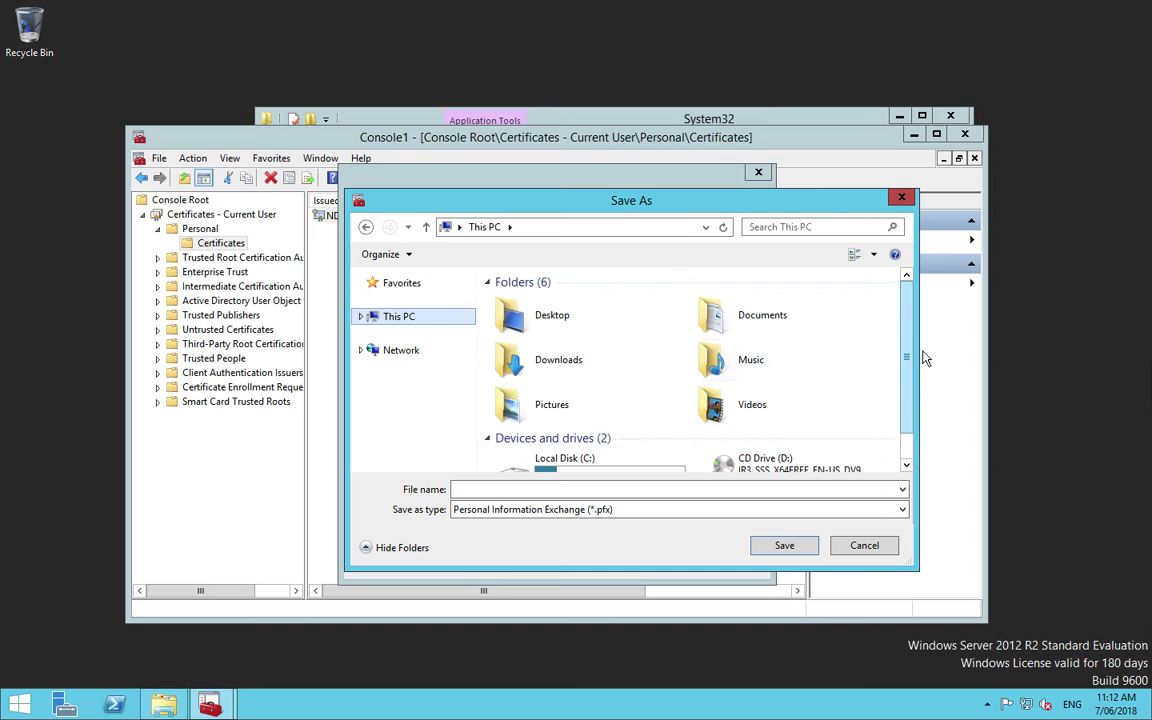
scroll(909, 410, down, 1)
double_click(530, 448)
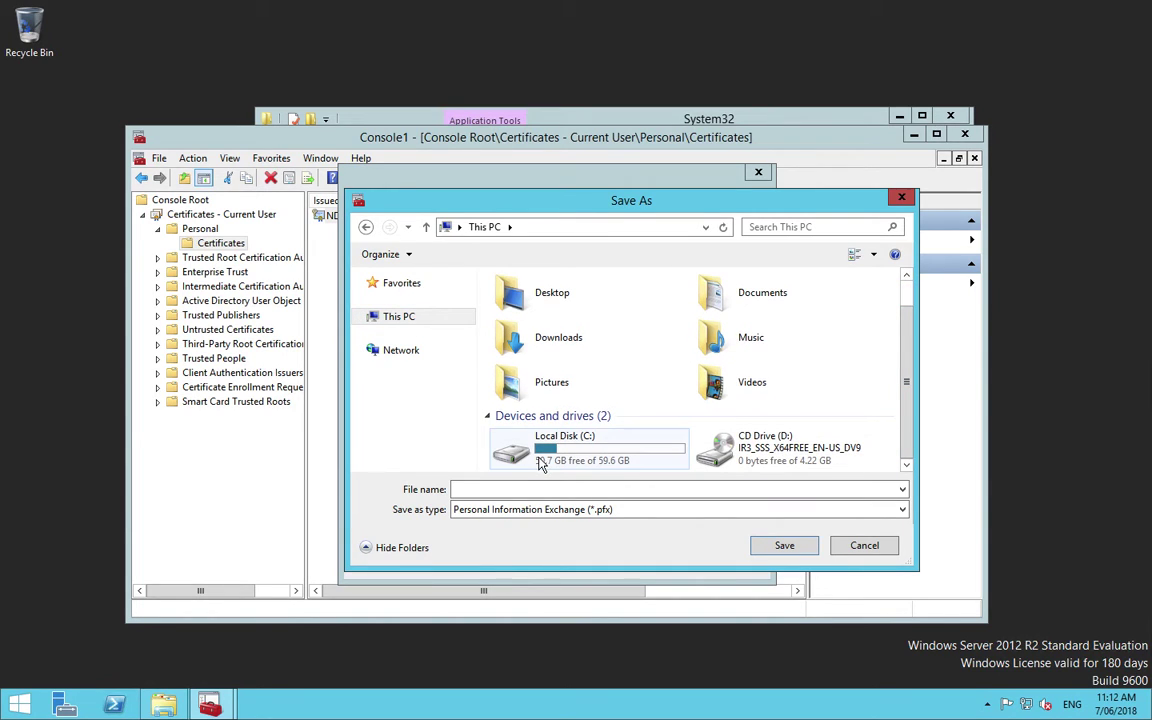
double_click(520, 367)
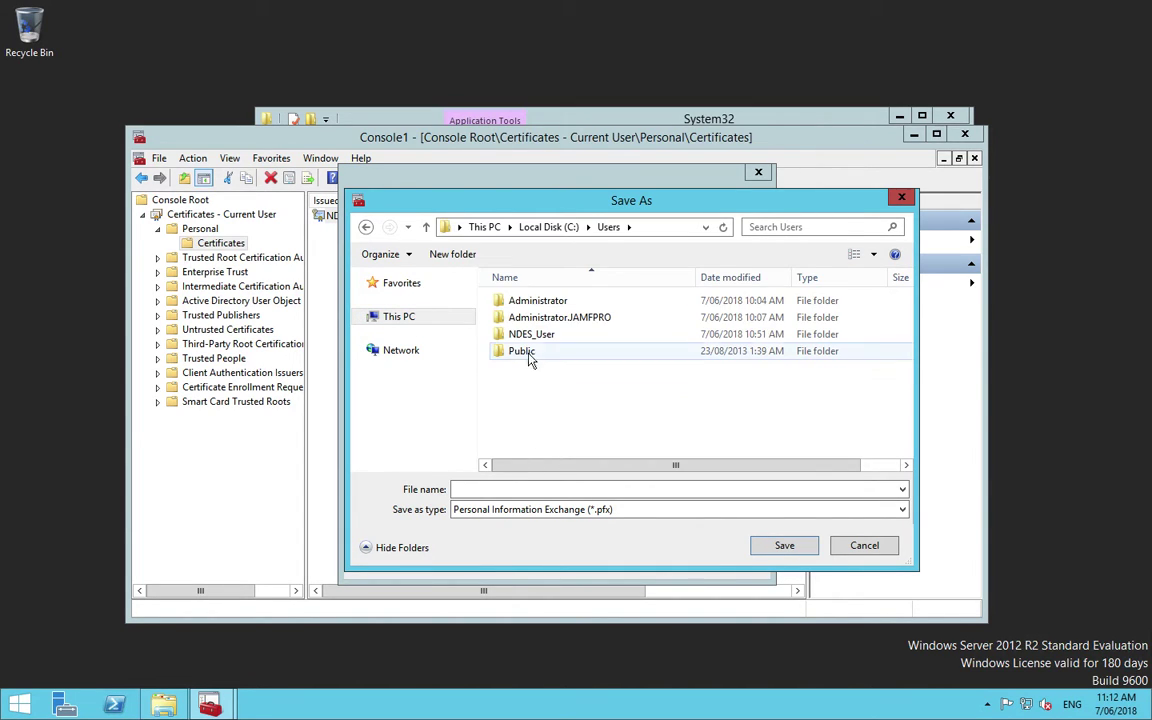
double_click(532, 352)
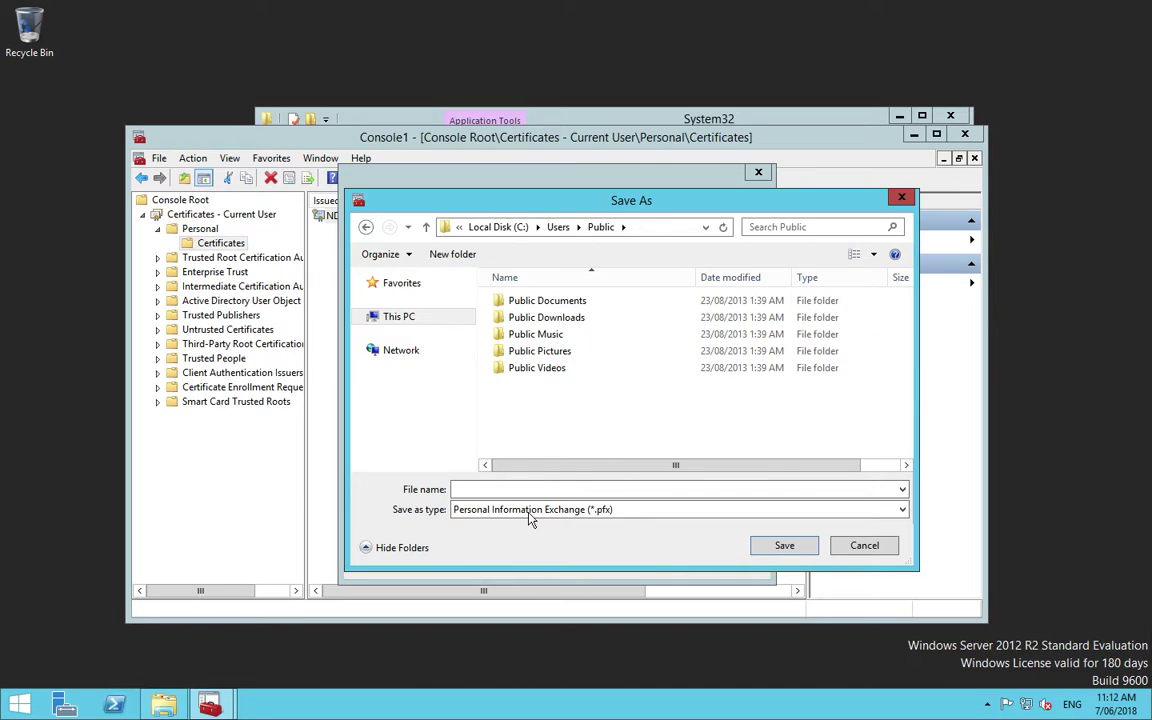
click(490, 489)
text(NDES_User)
click(782, 545)
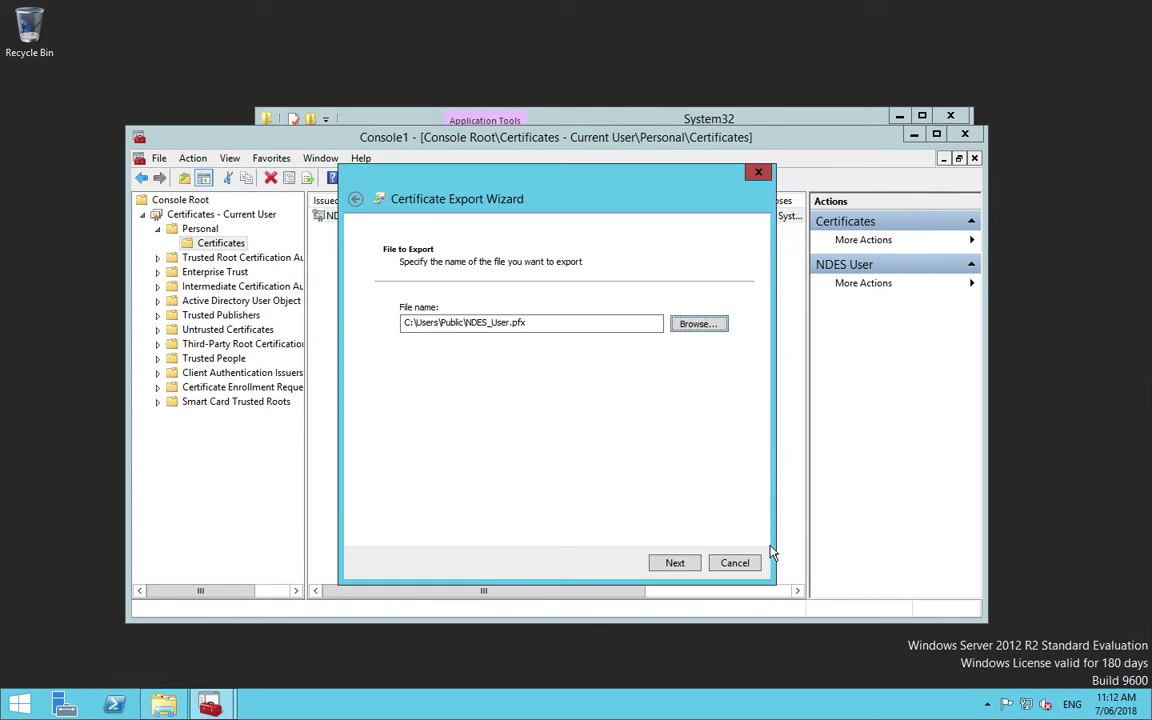
click(675, 564)
click(682, 566)
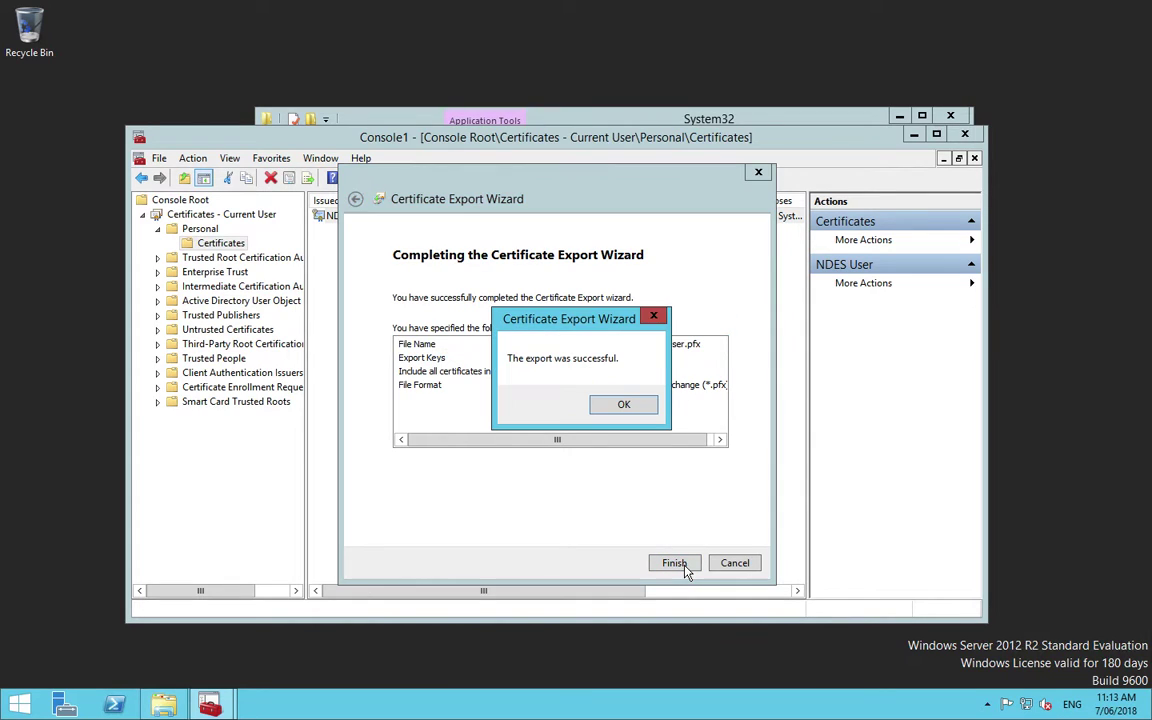
- Close the console without saving and select NDES_User in C:\Users\Public
click(637, 411)
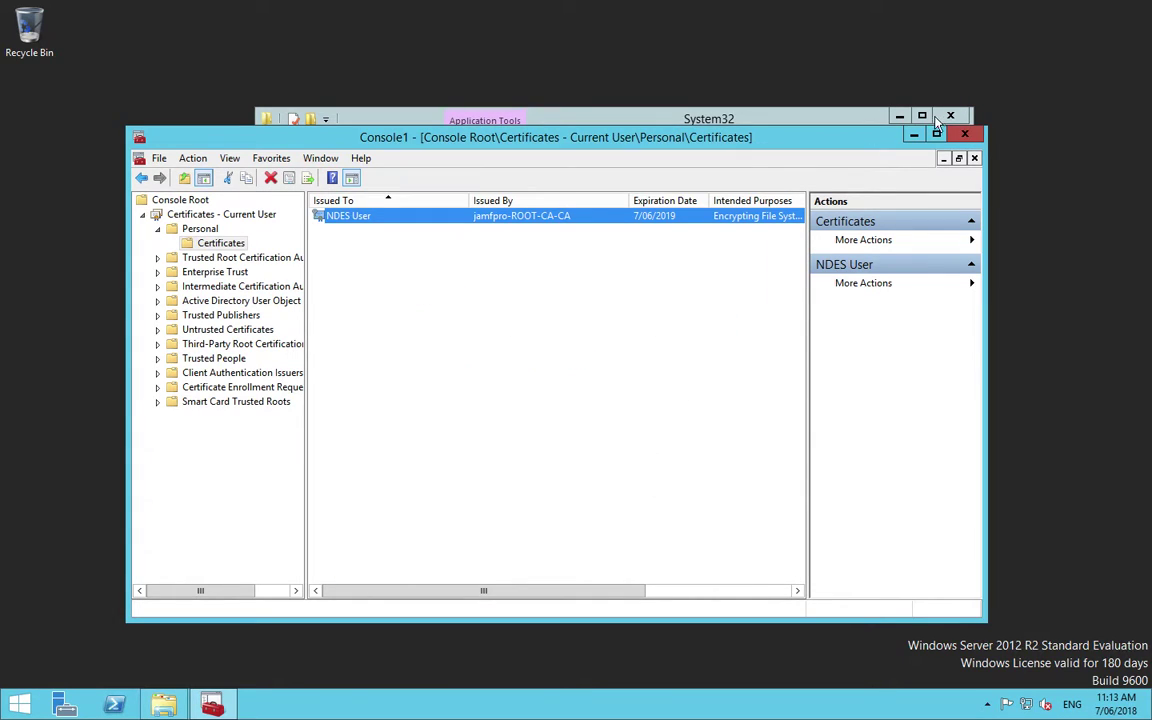
click(969, 137)
click(561, 412)
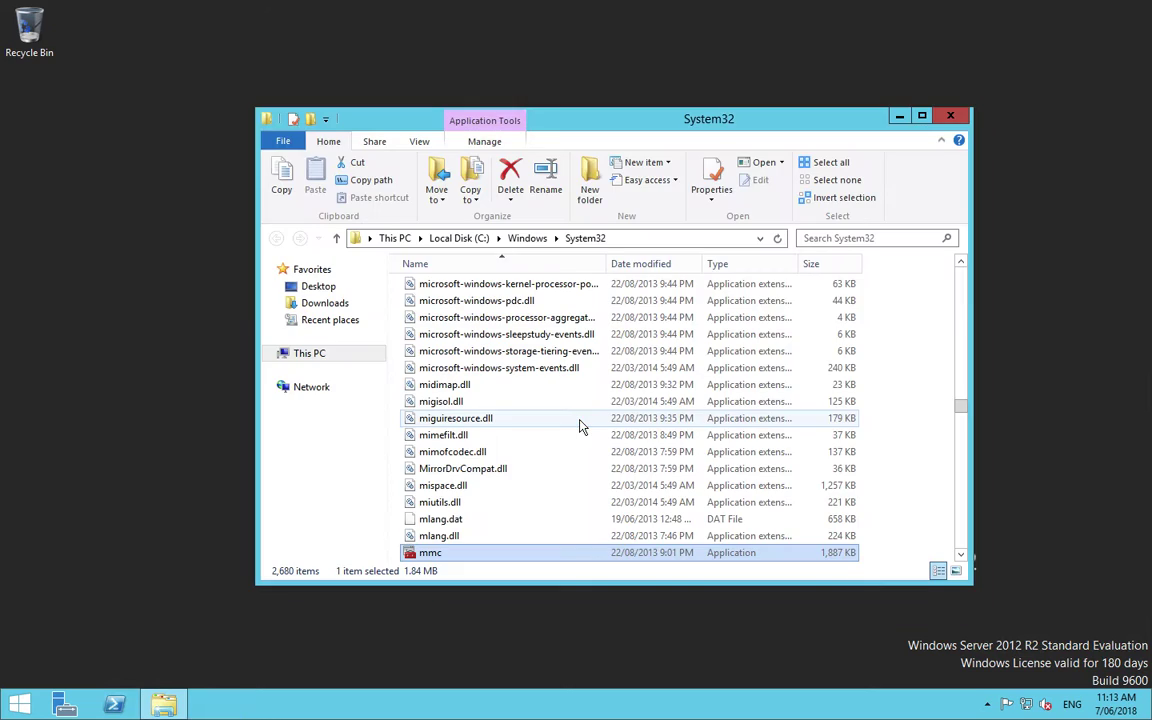
click(398, 245)
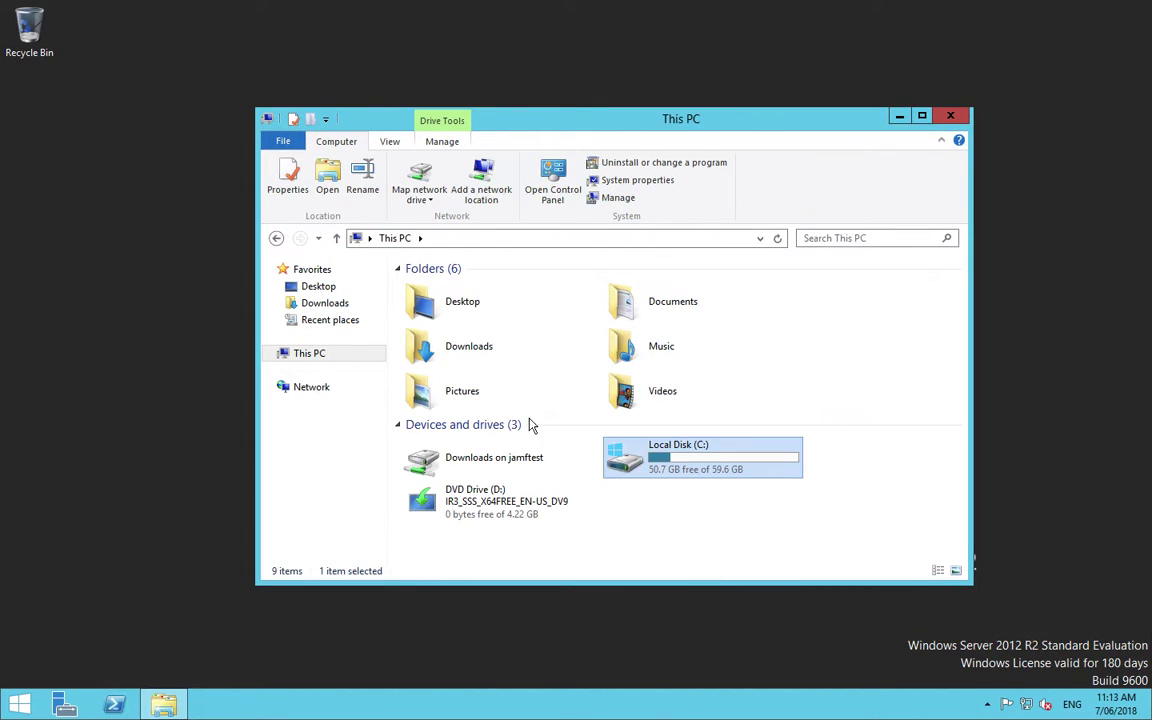
double_click(592, 410)
double_click(432, 354)
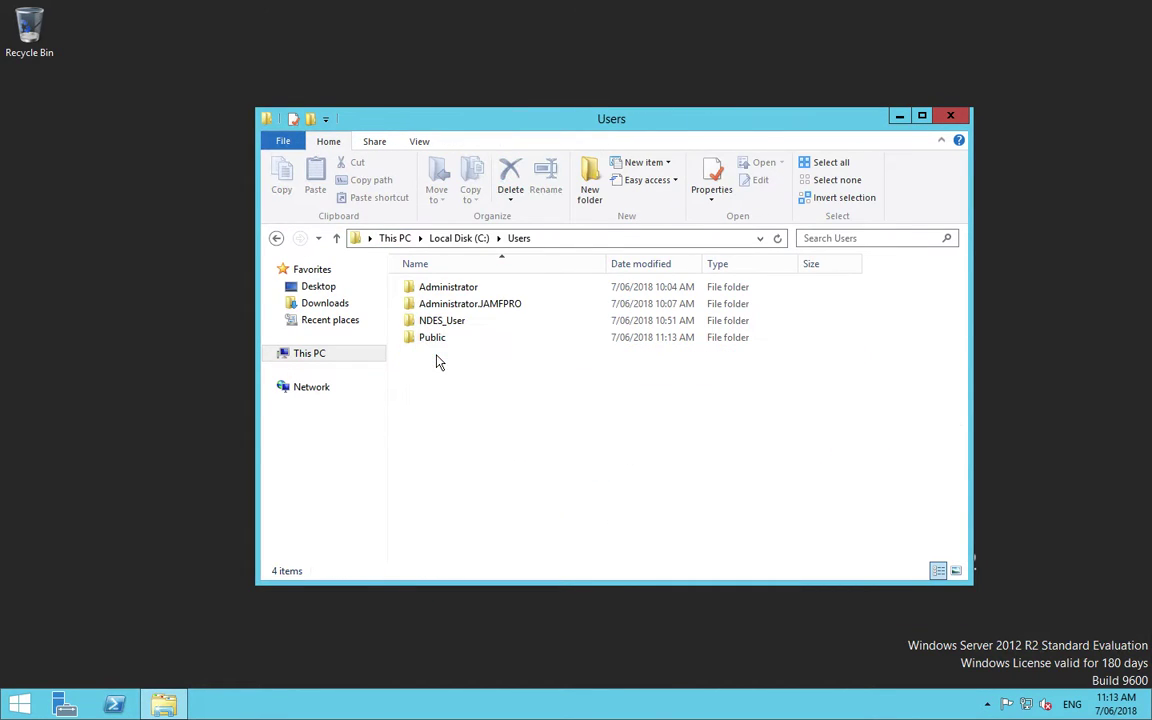
double_click(433, 340)
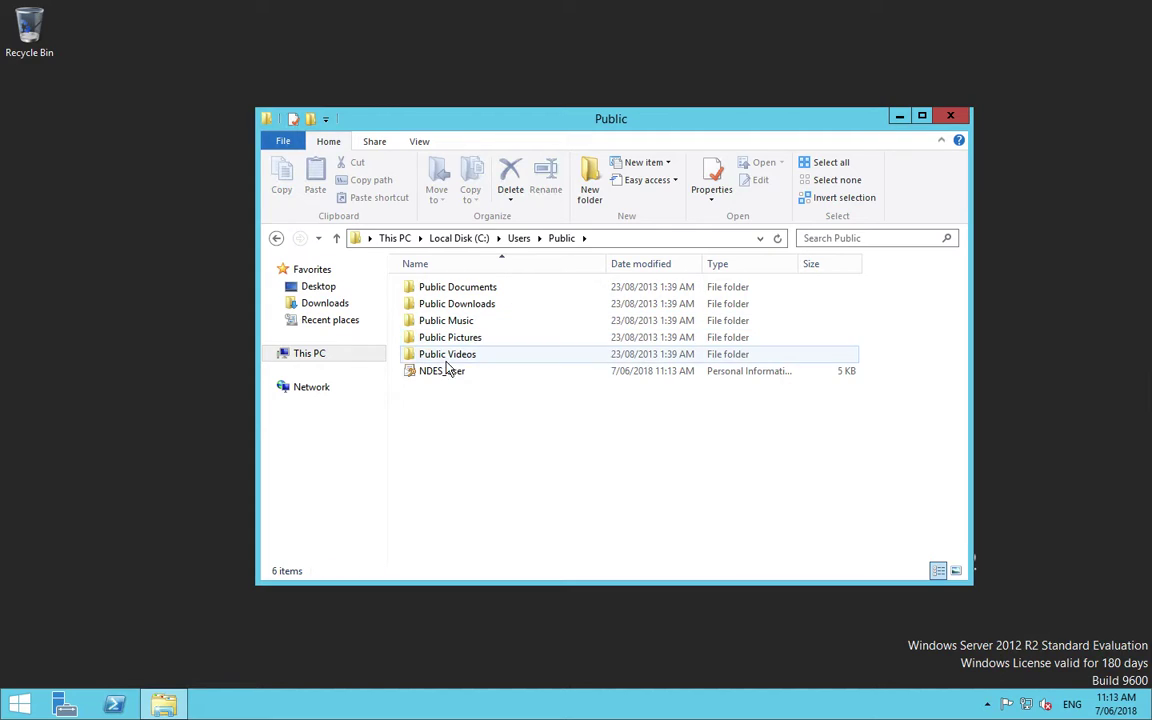
click(441, 376)
- Open Downloads on jamftest in a second window and drag NDES_User into it
right_click(305, 353)
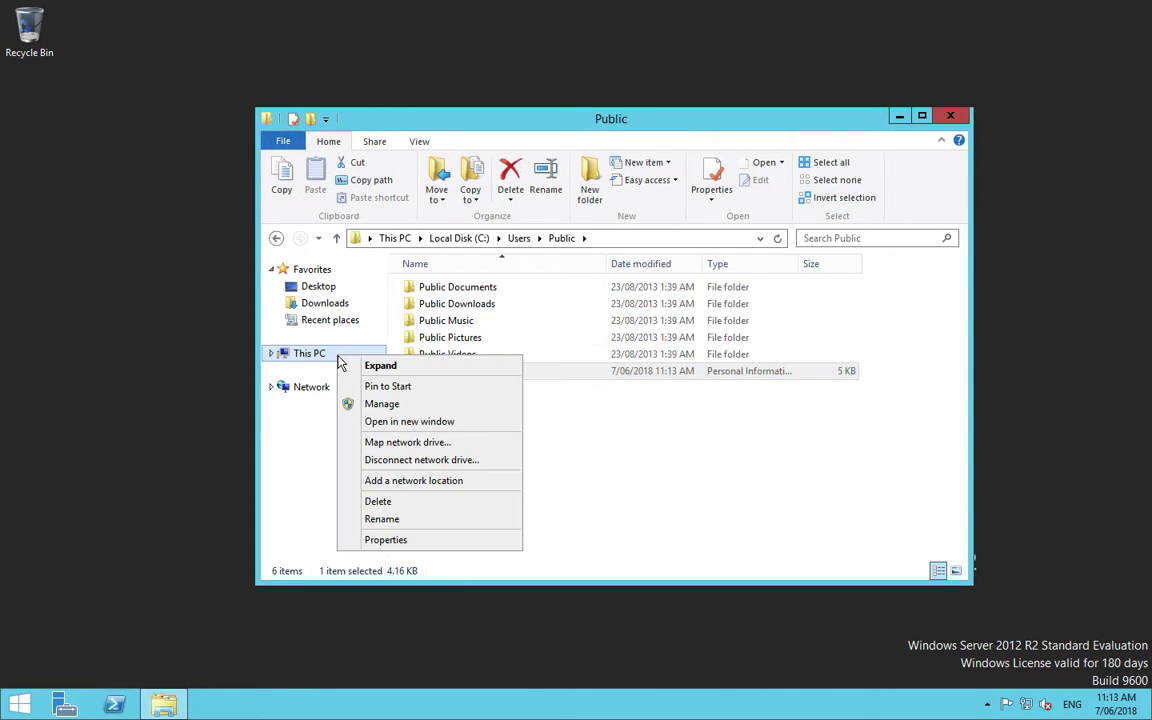
click(402, 421)
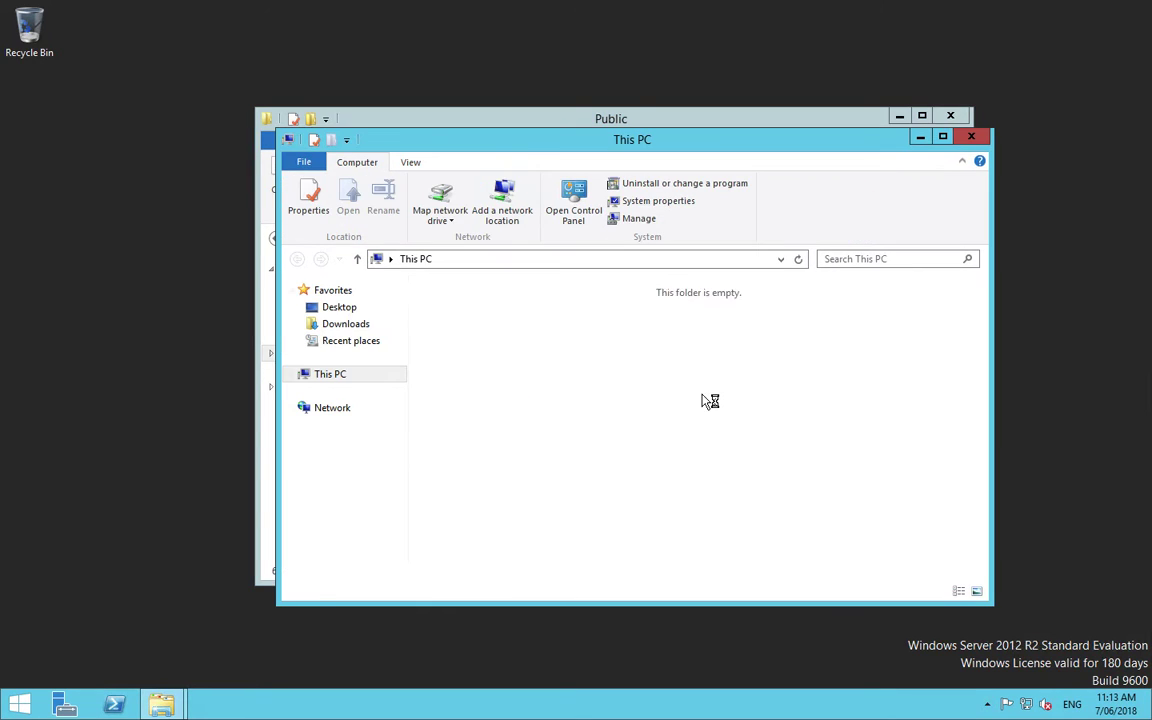
click(460, 481)
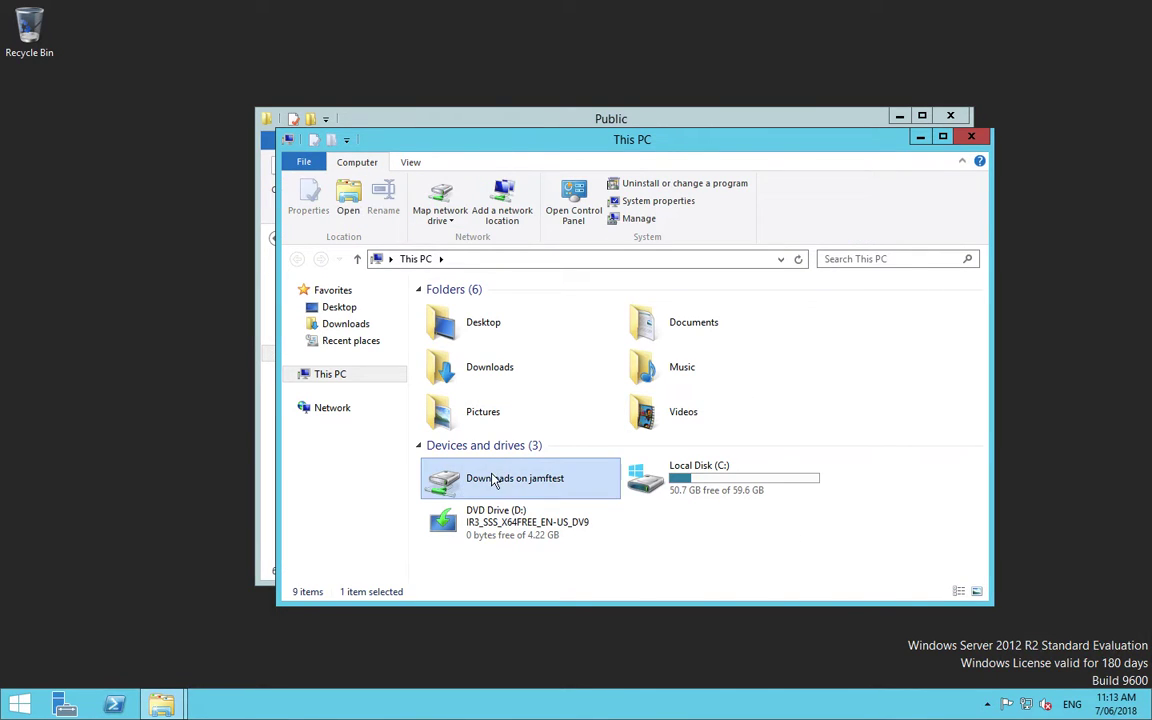
key(Return)
drag(465, 152, 572, 138)
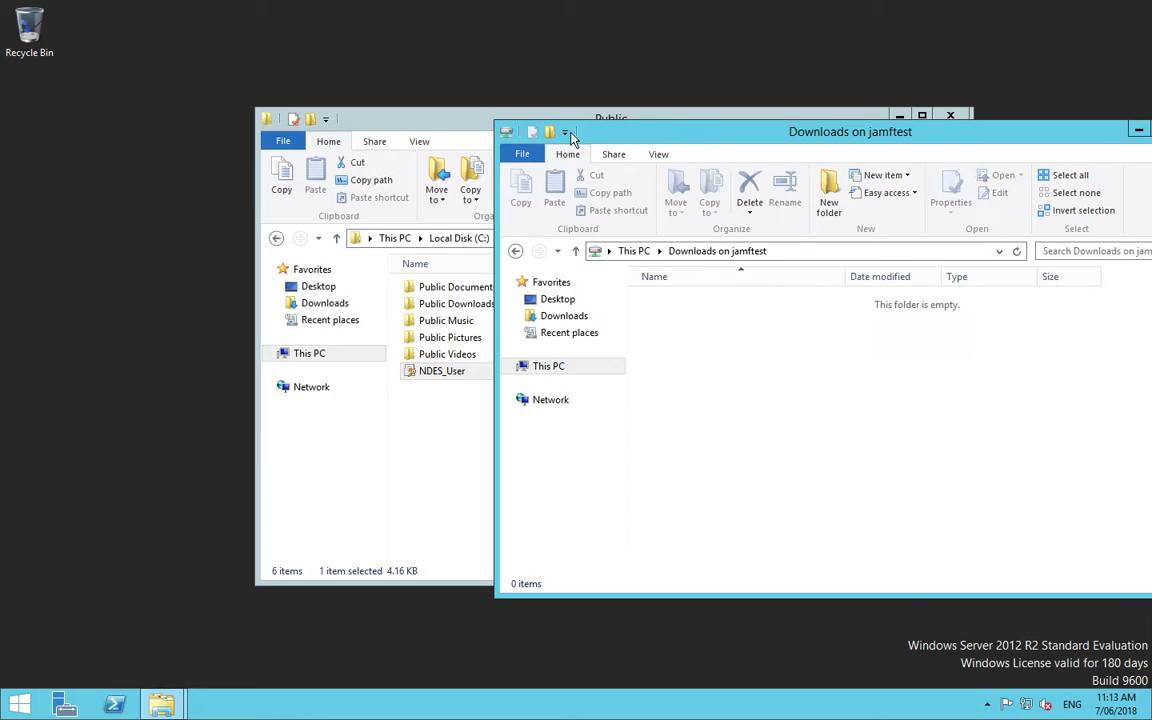
drag(440, 371, 690, 333)
- In Safari, upload NDES_User.pfx as the new signing keystore with its password
key(ctrl+Left)
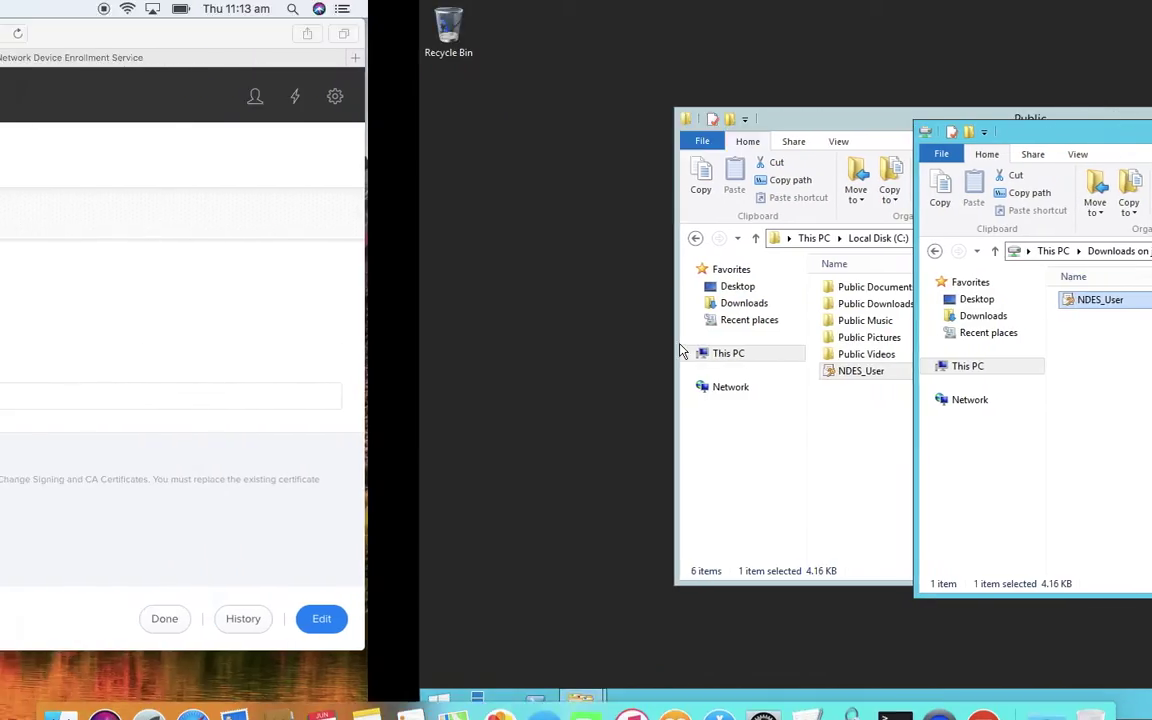
key(super+h)
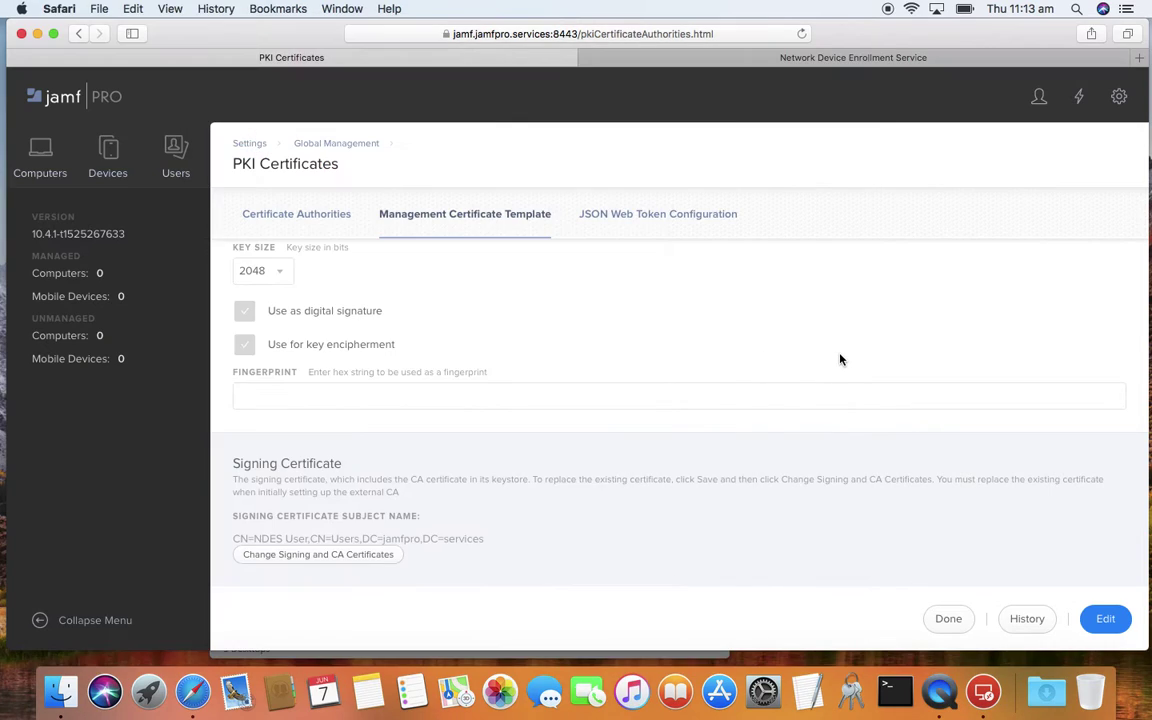
click(296, 558)
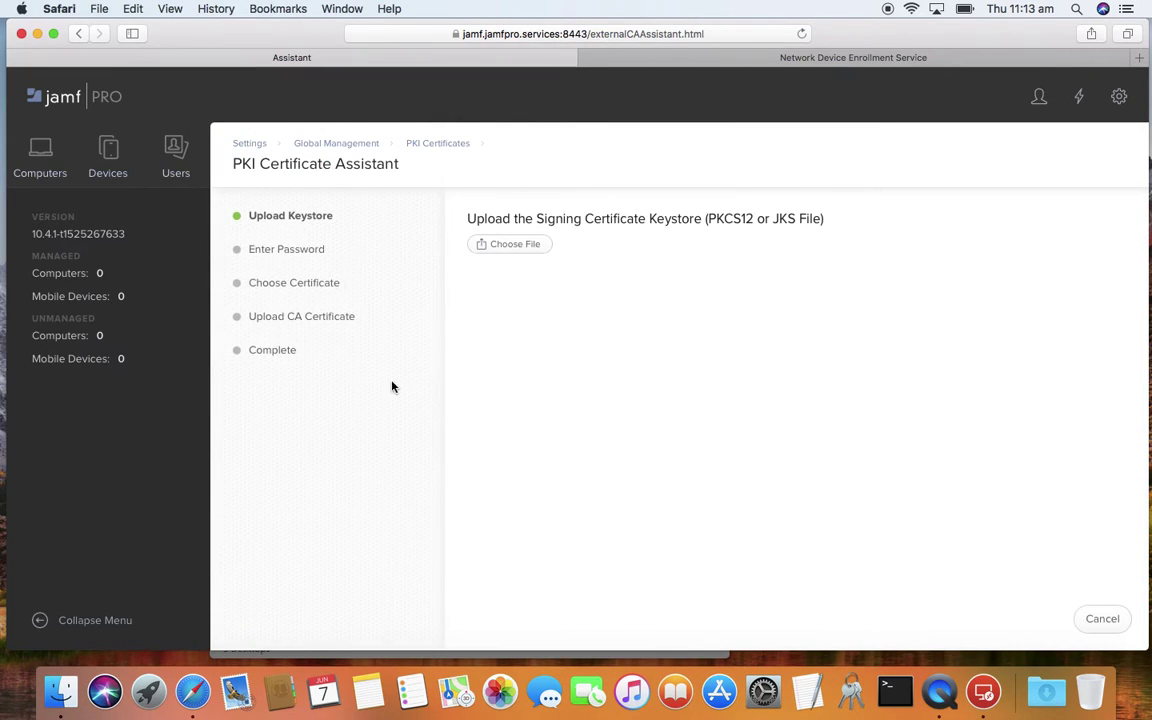
click(506, 245)
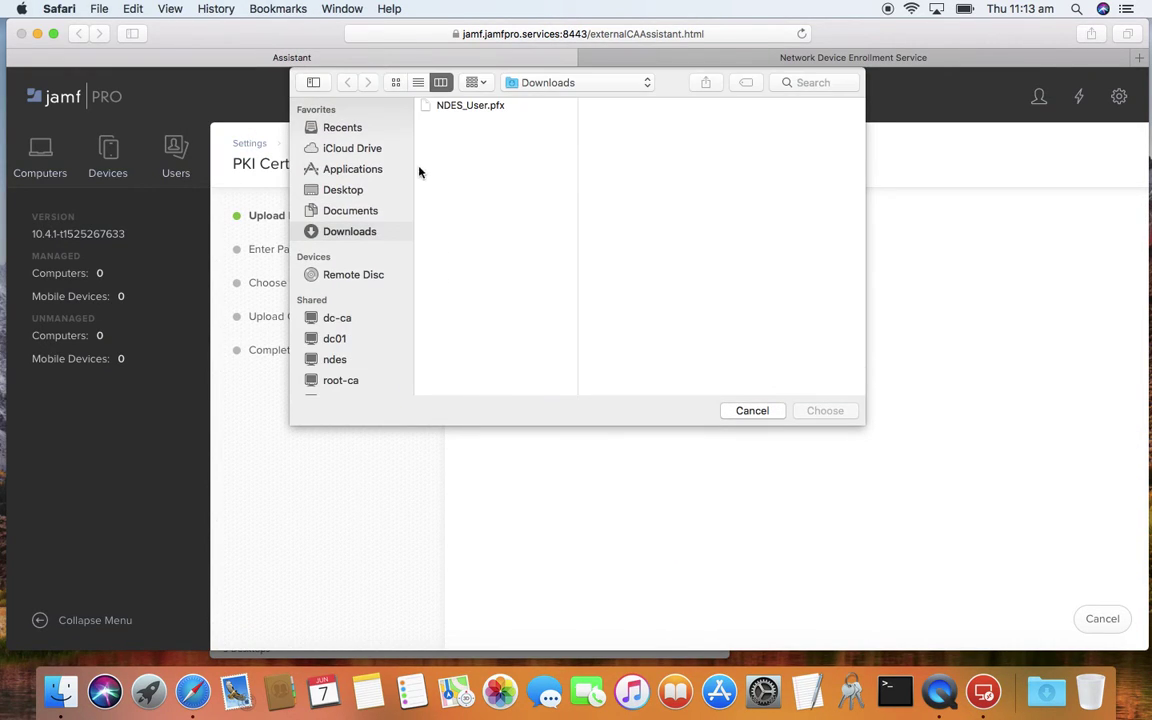
click(445, 106)
click(840, 411)
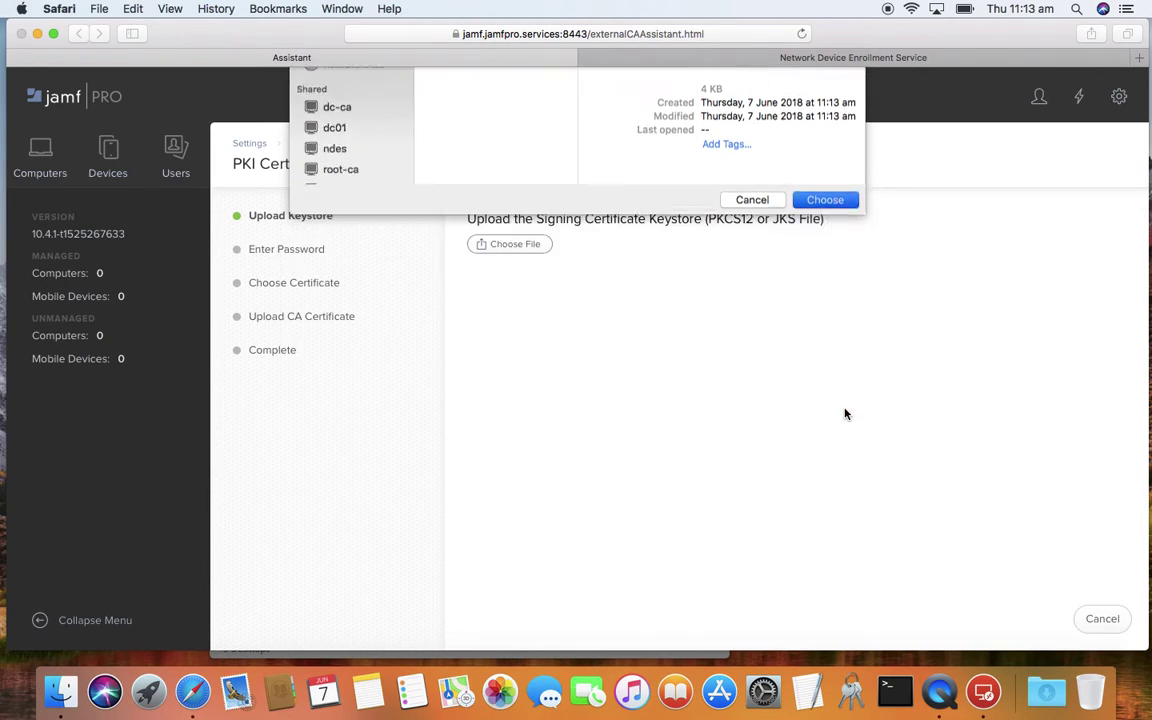
click(575, 268)
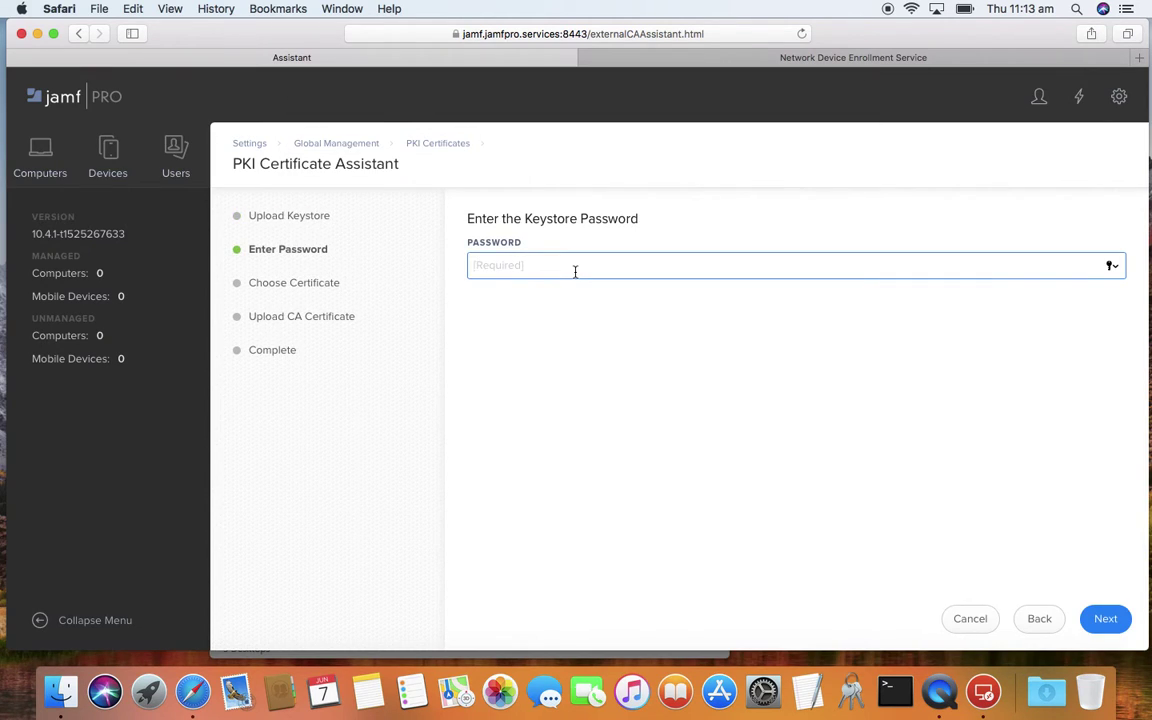
text(••••••••)
click(1100, 617)
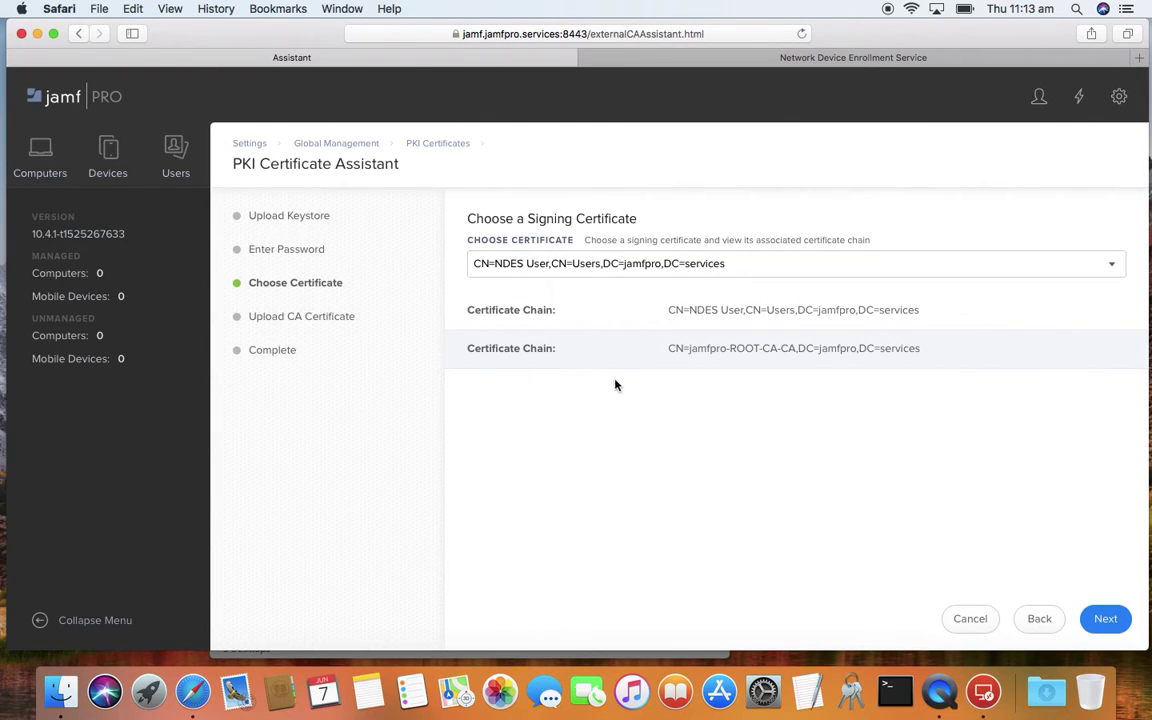
- Keep NDES User as the signing certificate, skip the CA upload, and finish
drag(670, 310, 913, 338)
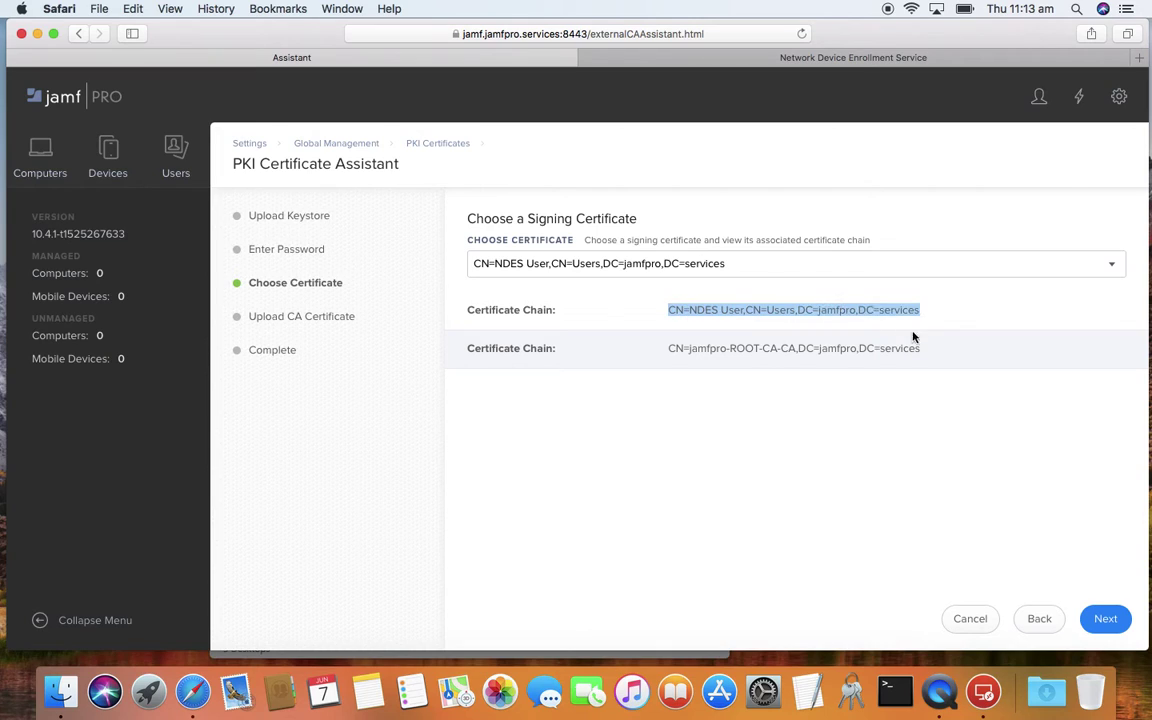
click(764, 268)
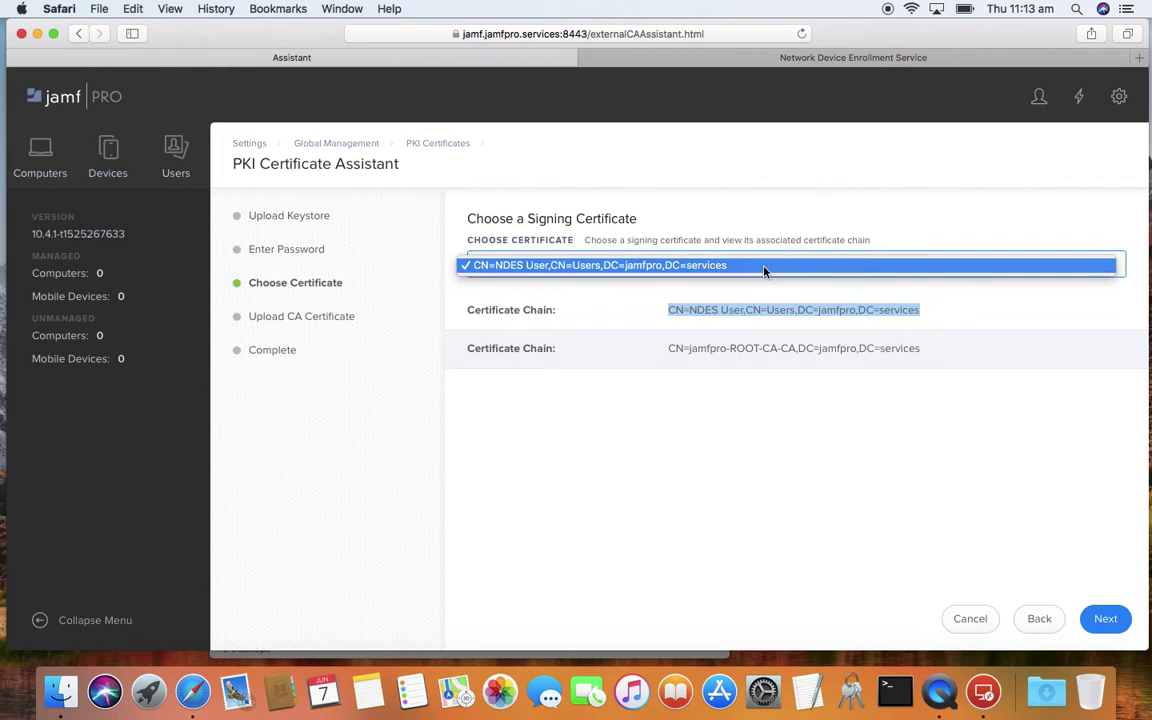
click(1106, 624)
click(1106, 622)
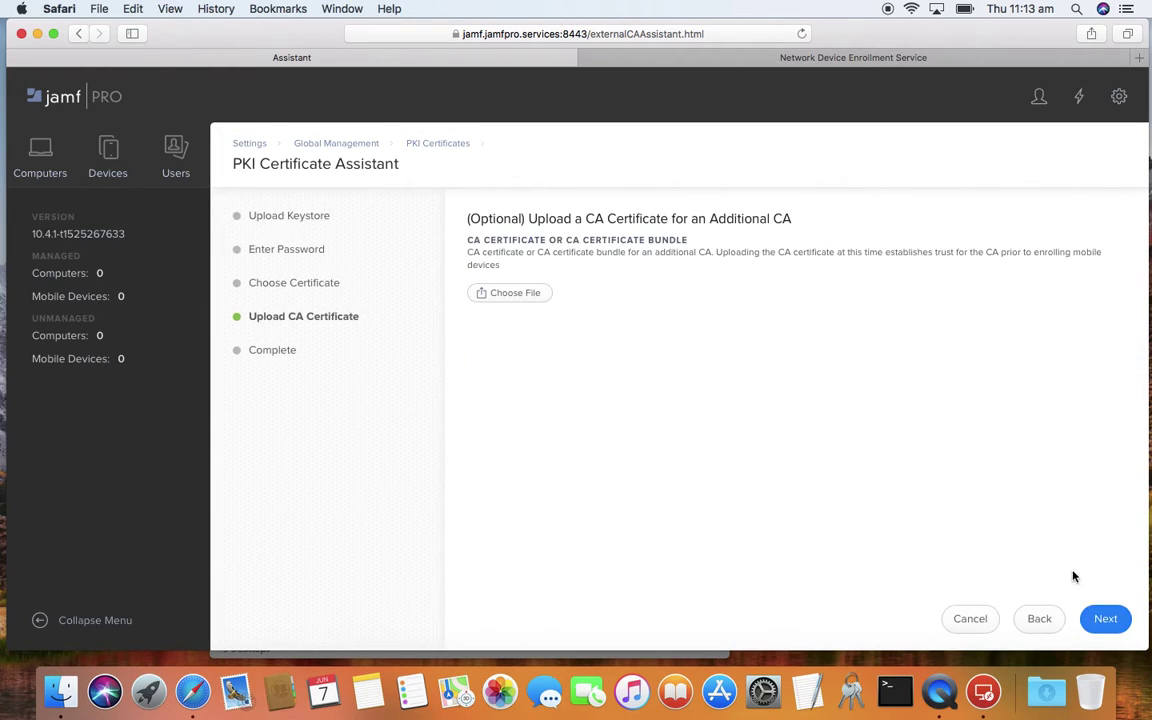
click(1102, 622)
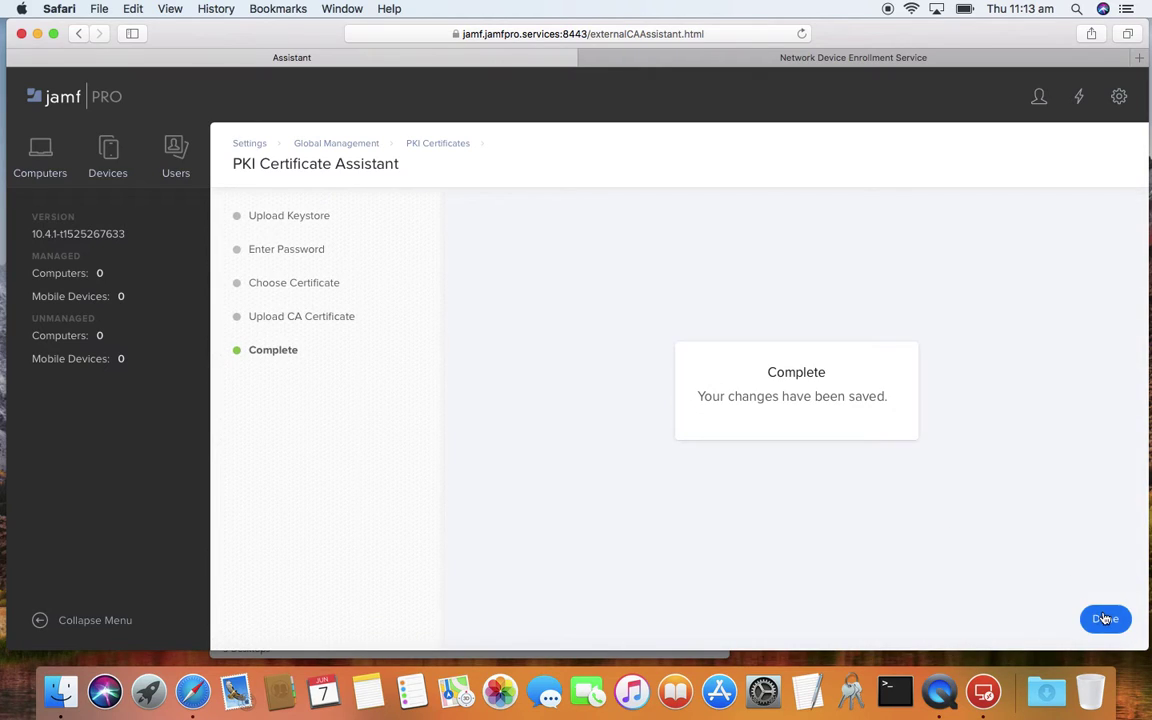
click(1103, 620)
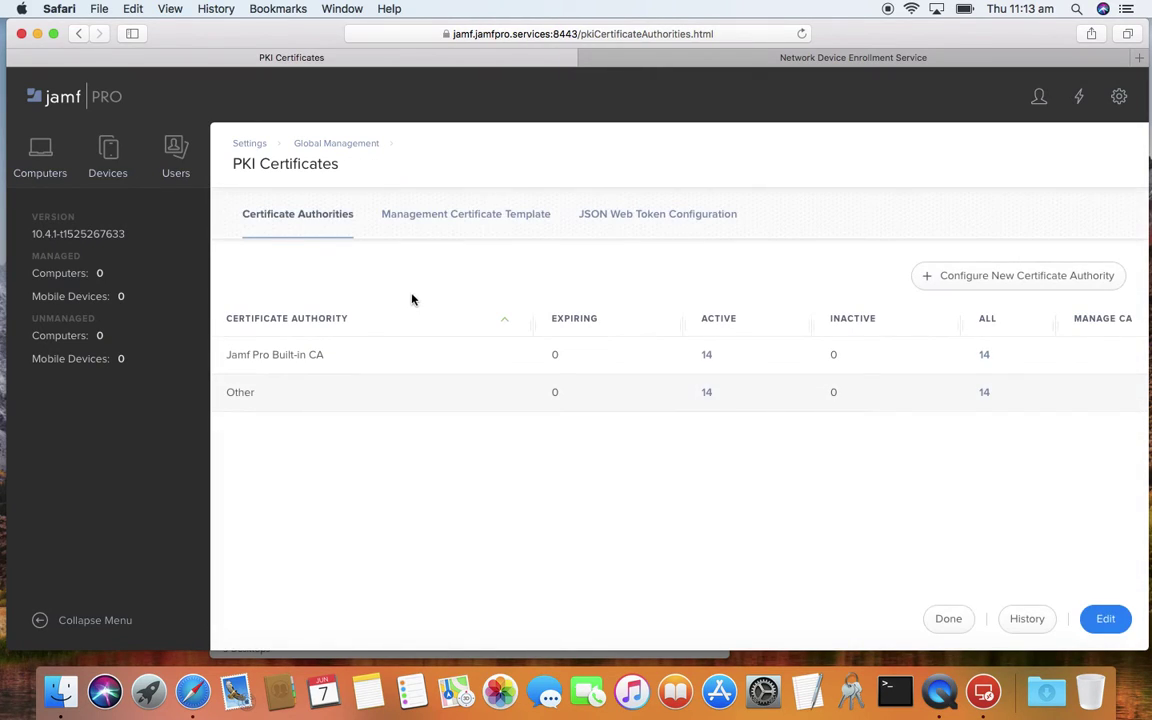
- Review the Management Certificate Template's external CA SCEP proxy settings, then go to Computers
click(504, 224)
click(754, 279)
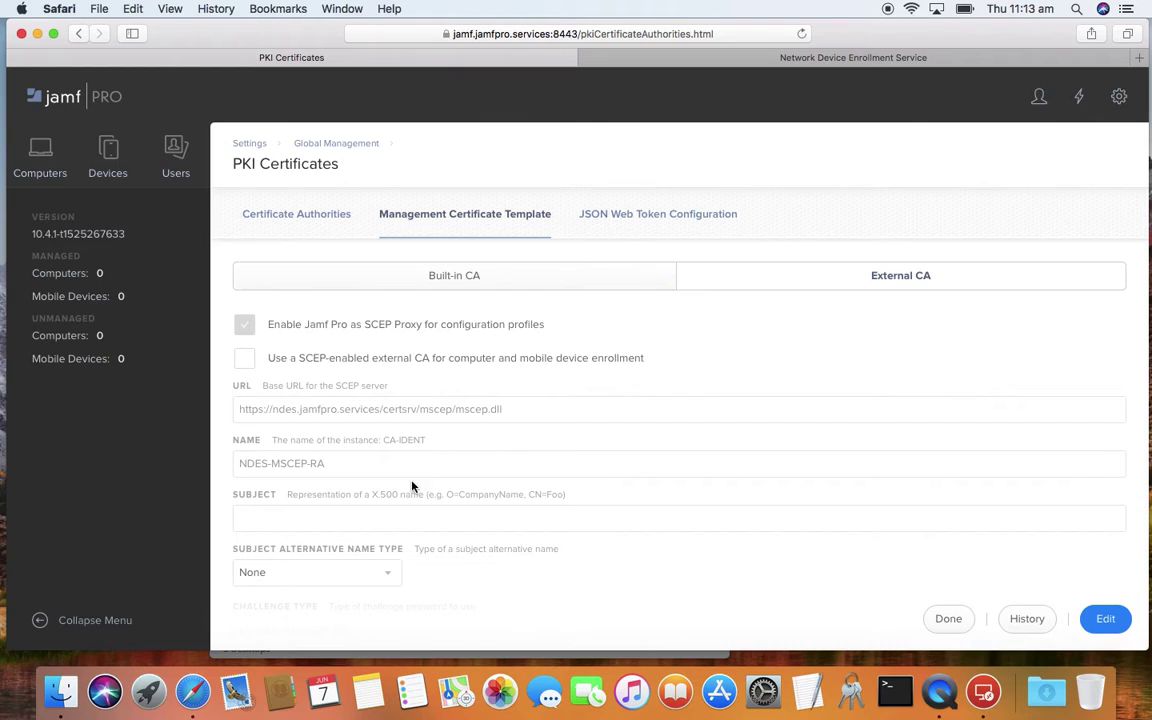
scroll(412, 486, down, 2)
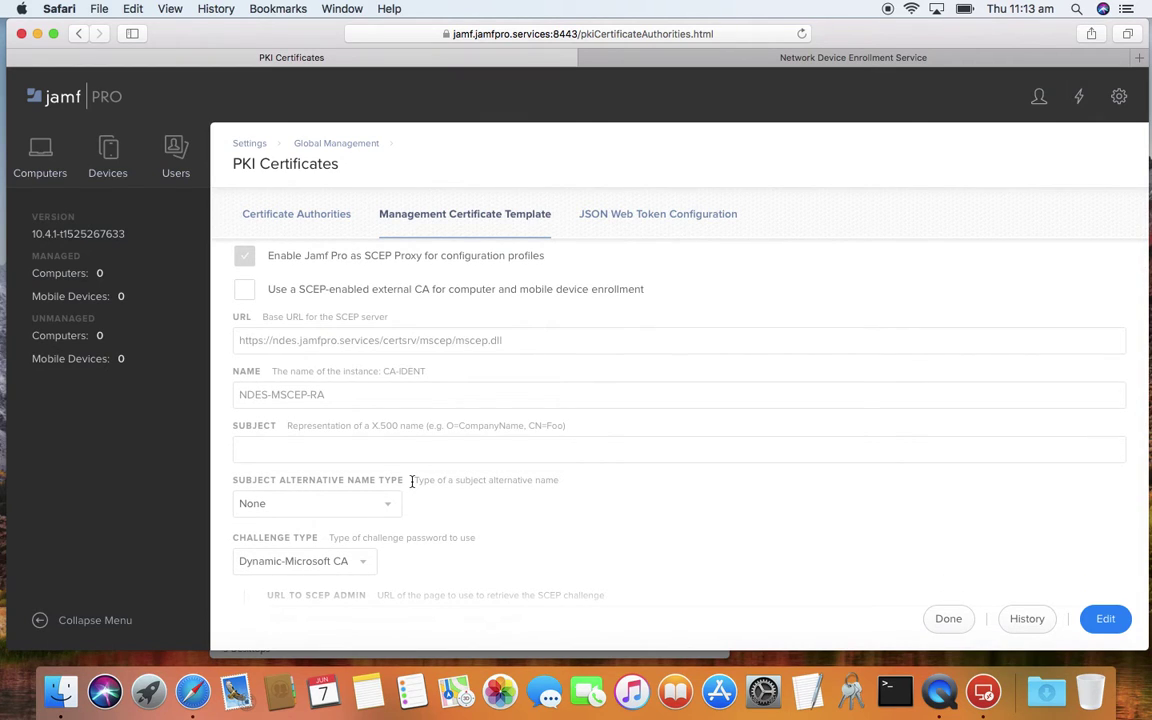
scroll(411, 481, down, 5)
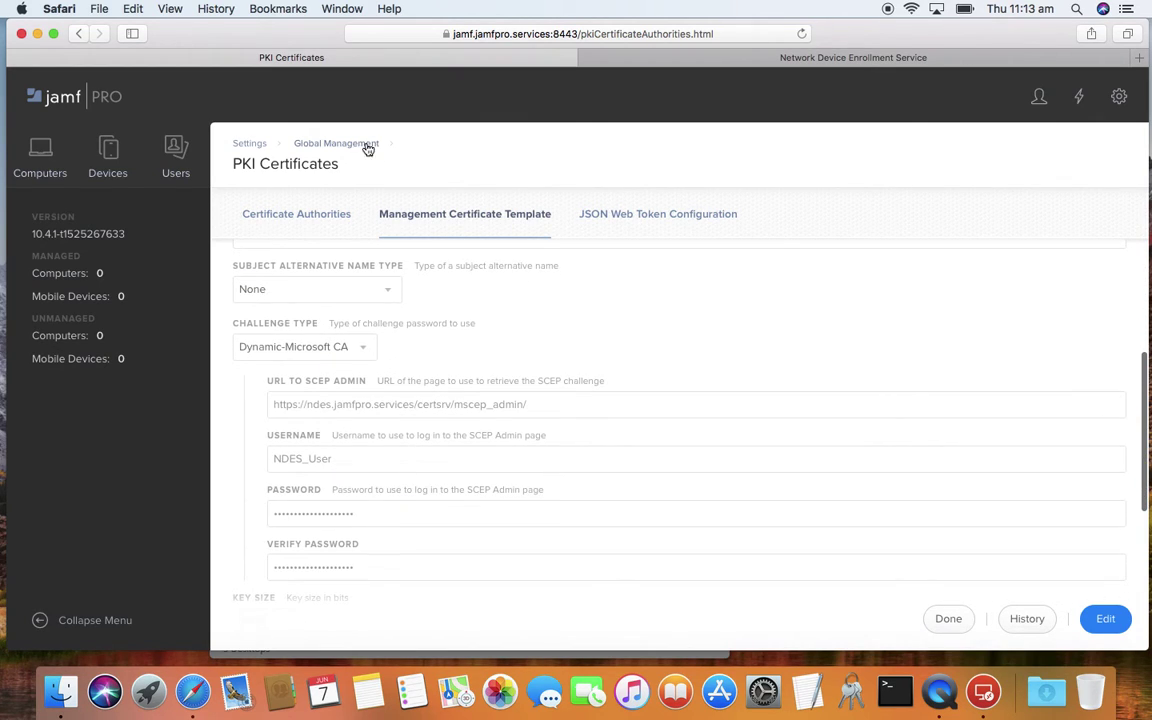
scroll(460, 278, up, 2)
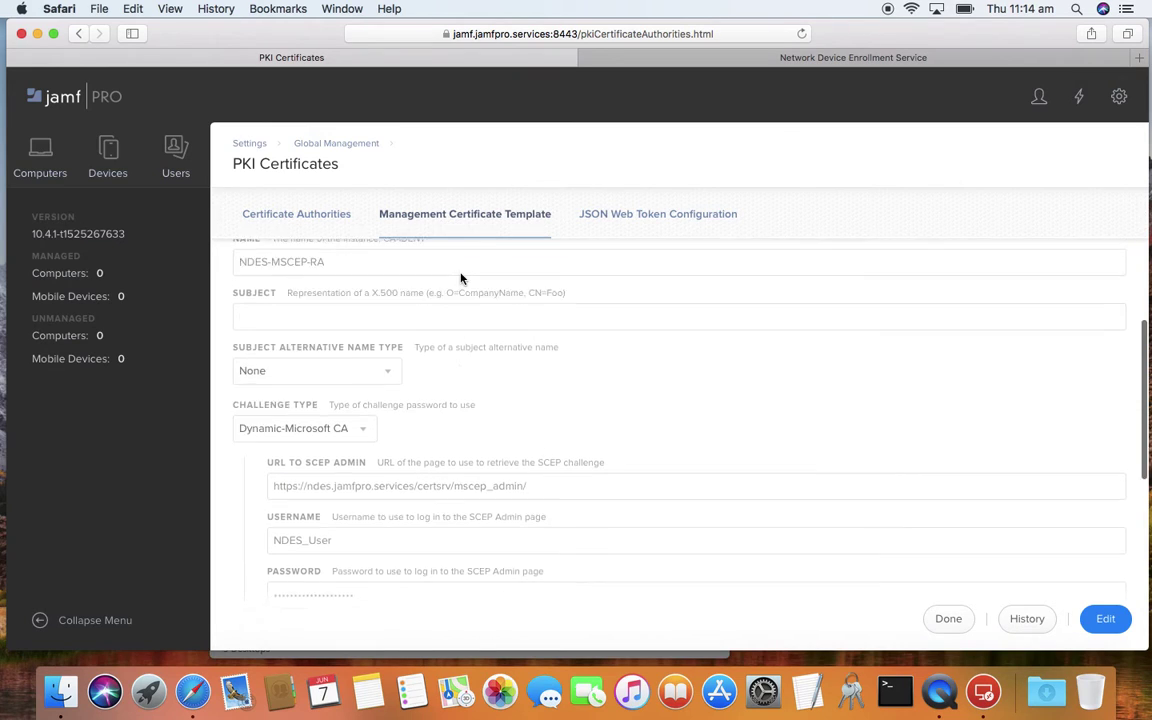
scroll(910, 288, up, 4)
scroll(745, 460, down, 7)
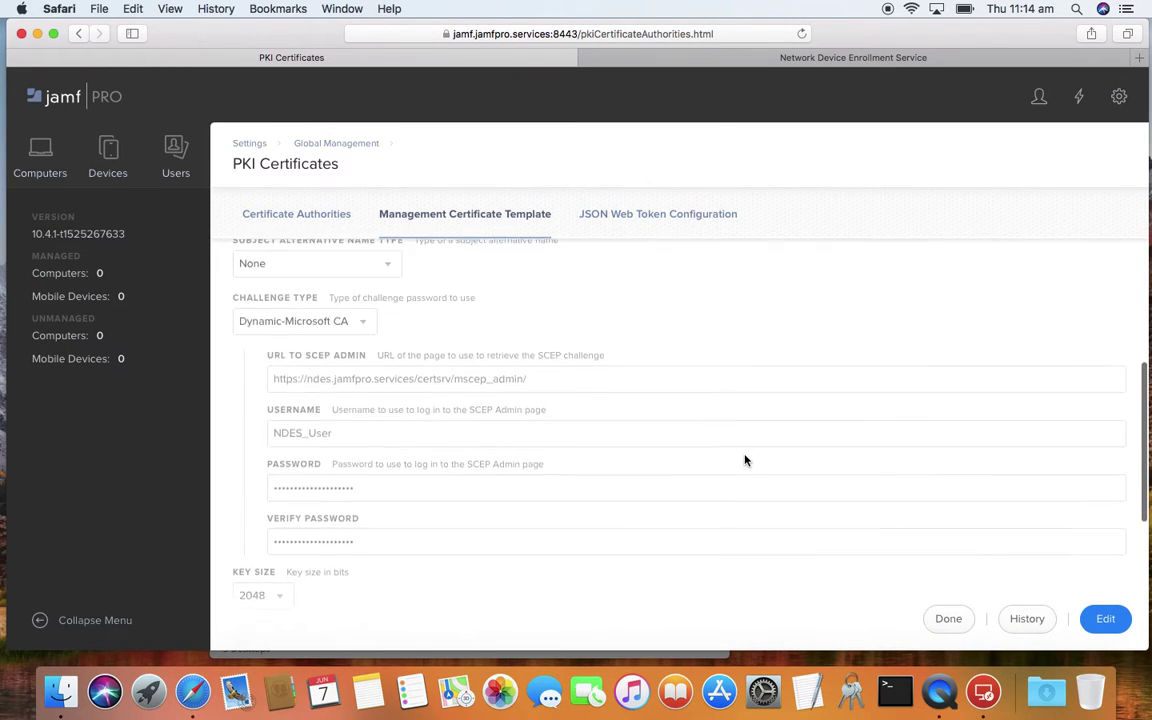
scroll(745, 460, down, 6)
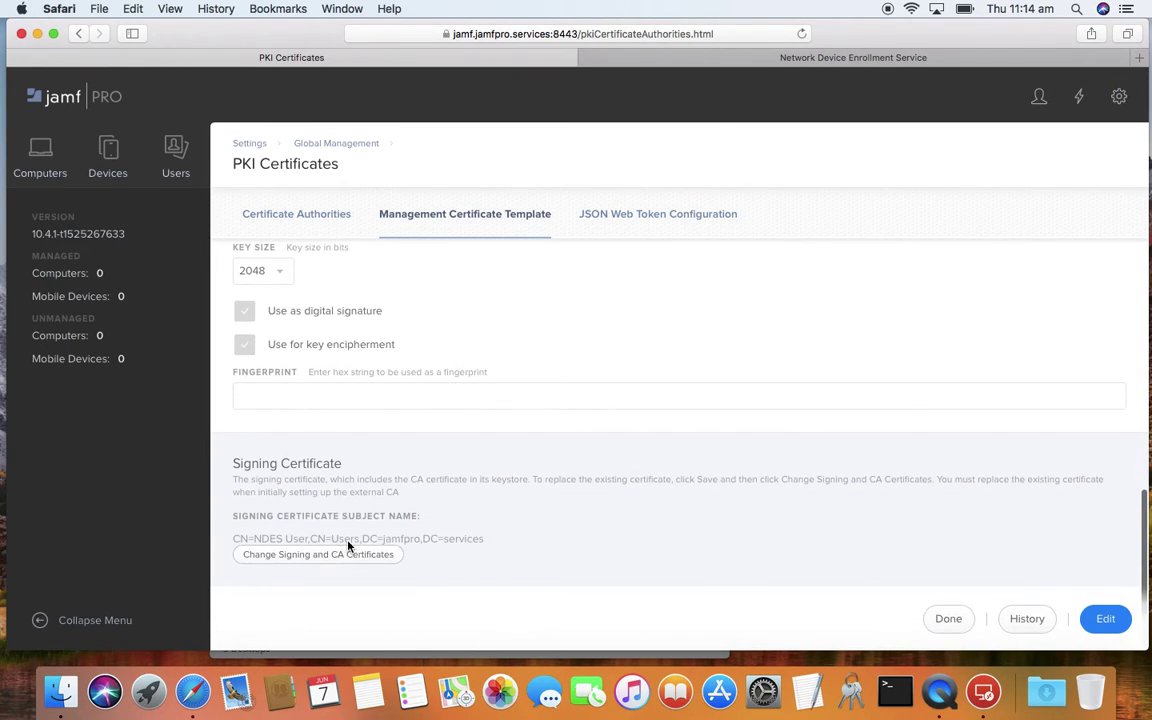
scroll(348, 546, up, 10)
click(45, 155)
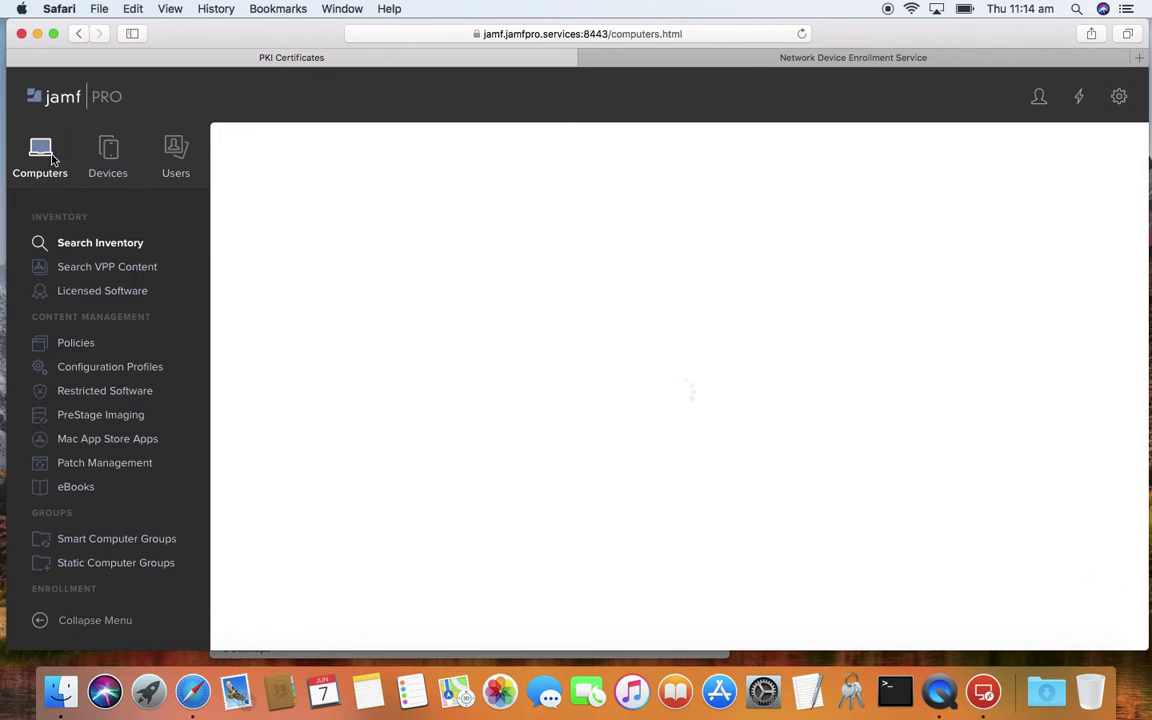
- Go to the /enrol enrollment page and sign in with the admin credentials
click(110, 370)
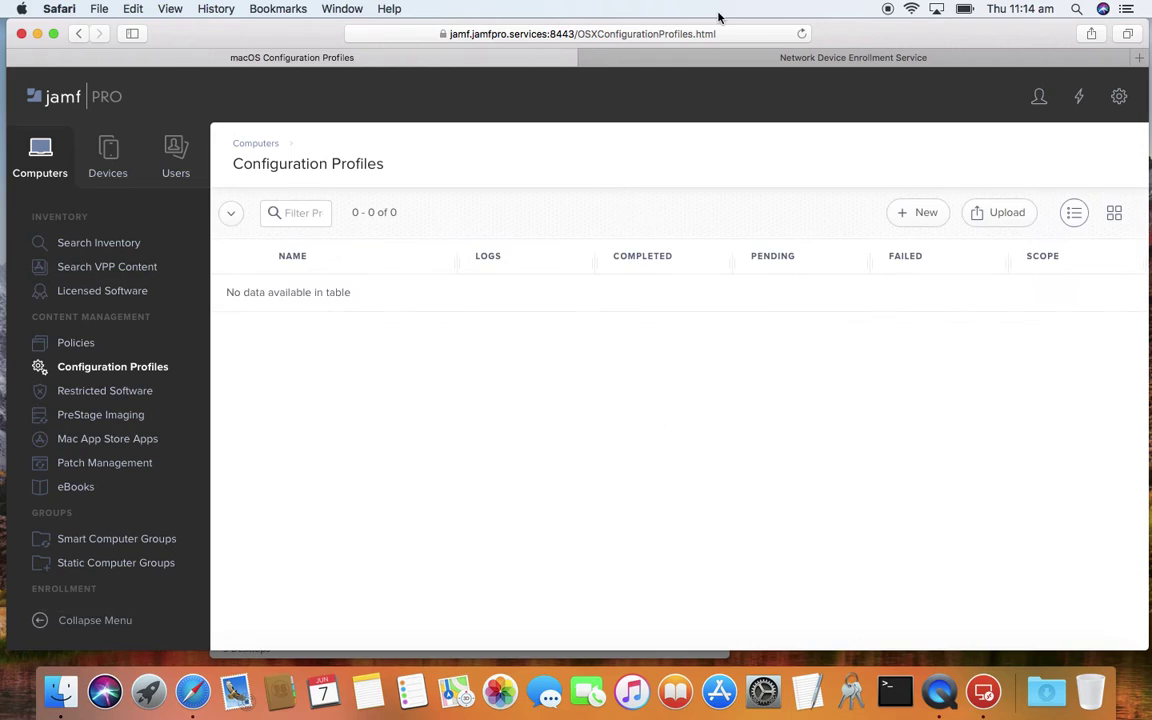
click(578, 35)
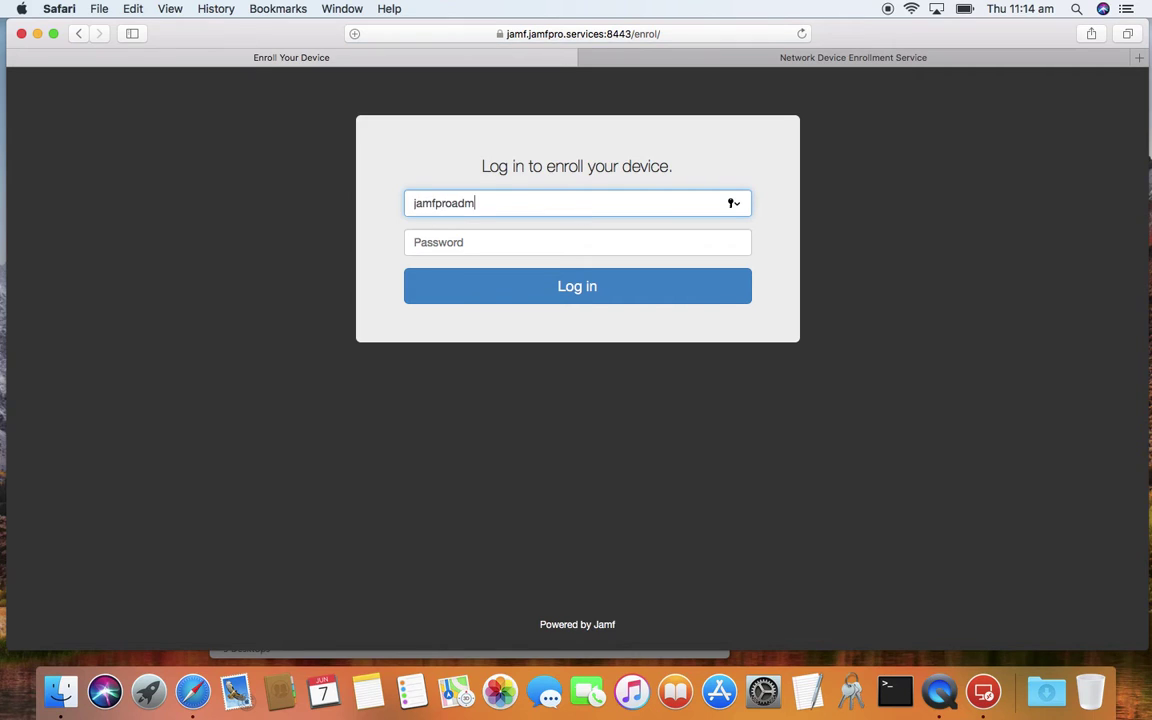
text(in)
key(Tab)
text(****)
key(Return)
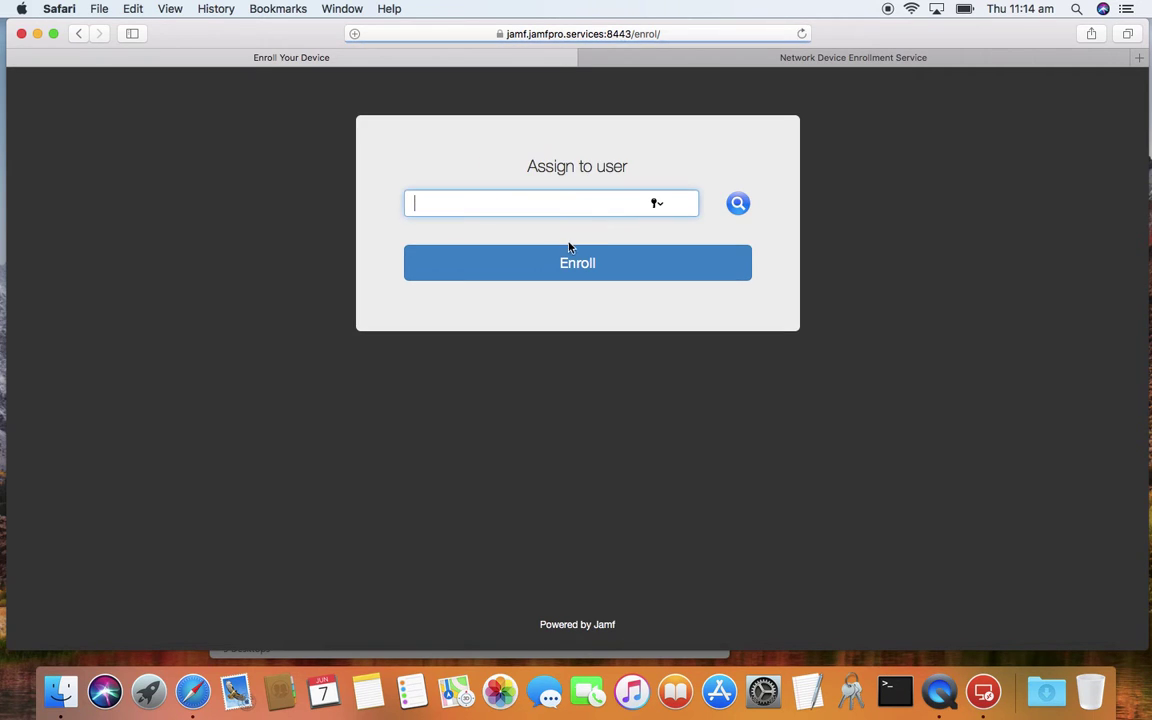
- Close the NDES tab and enroll this Mac without a user
key(super+shift+backslash)
key(Right)
key(Return)
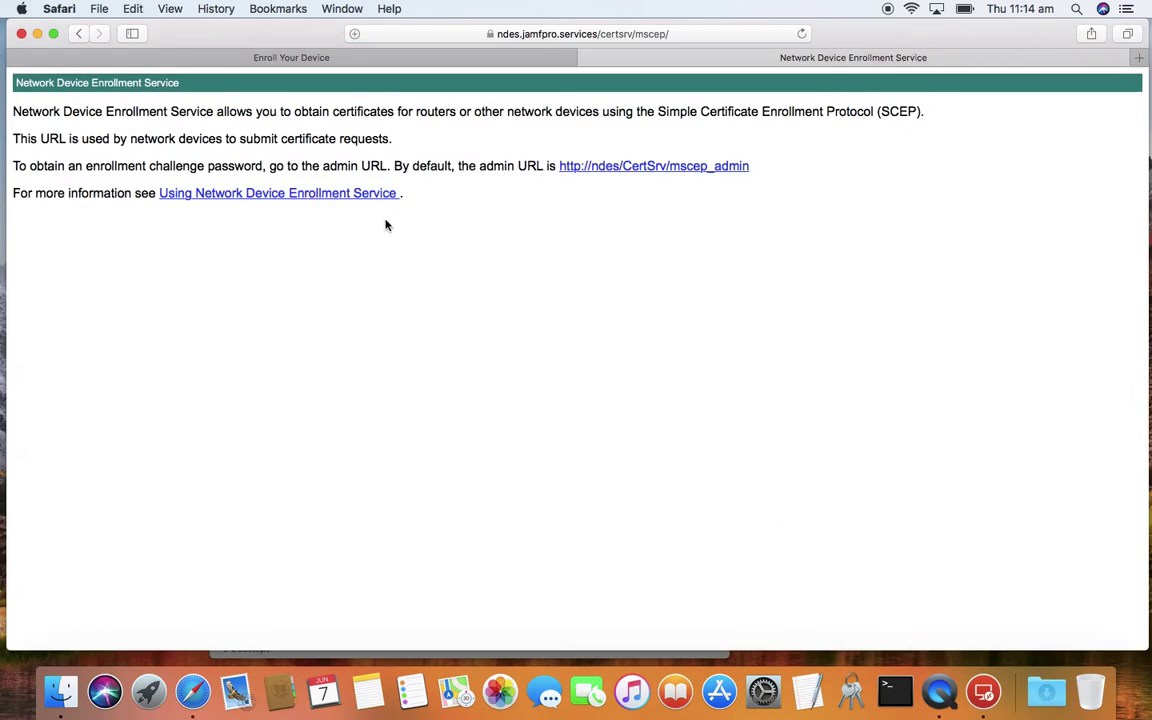
key(super+w)
click(483, 249)
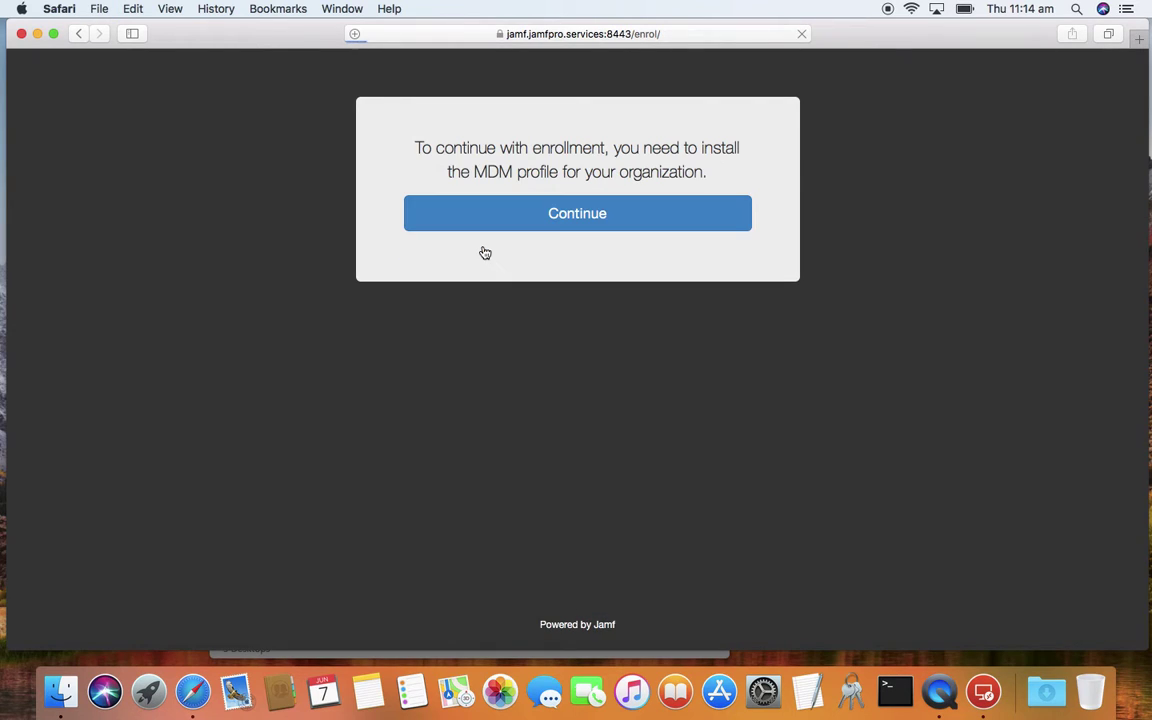
click(557, 229)
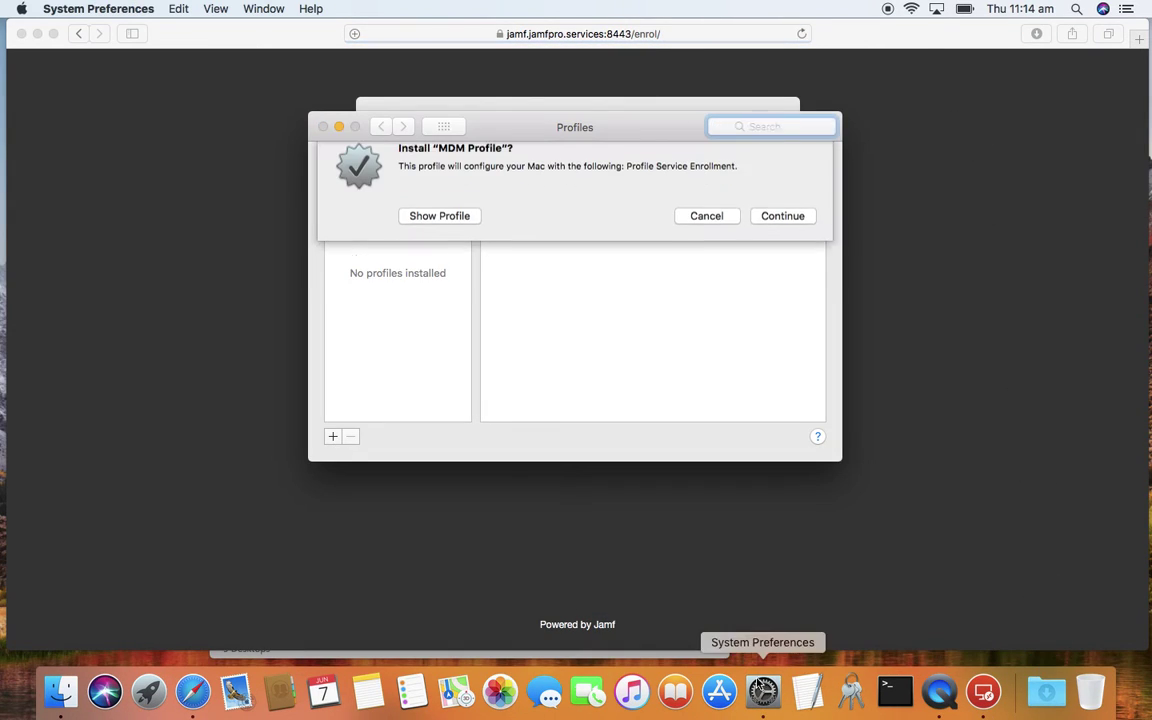
- Install the enrollment and MDM profiles, authorizing with the Mac admin password
click(785, 240)
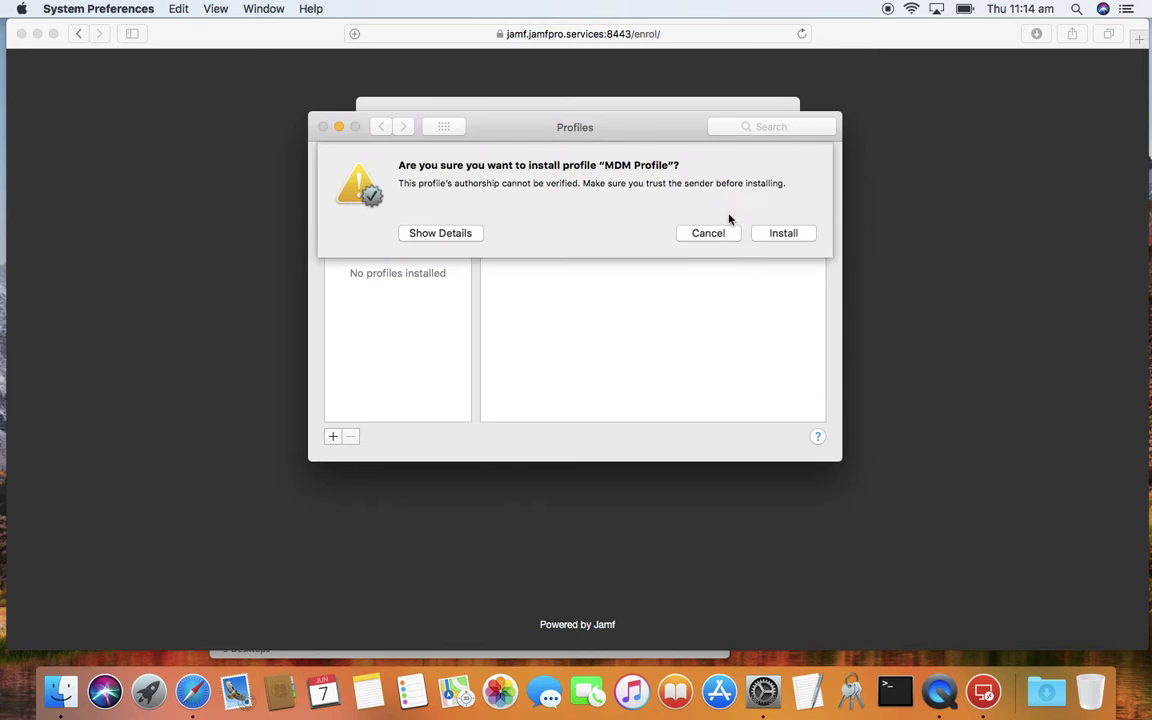
click(784, 235)
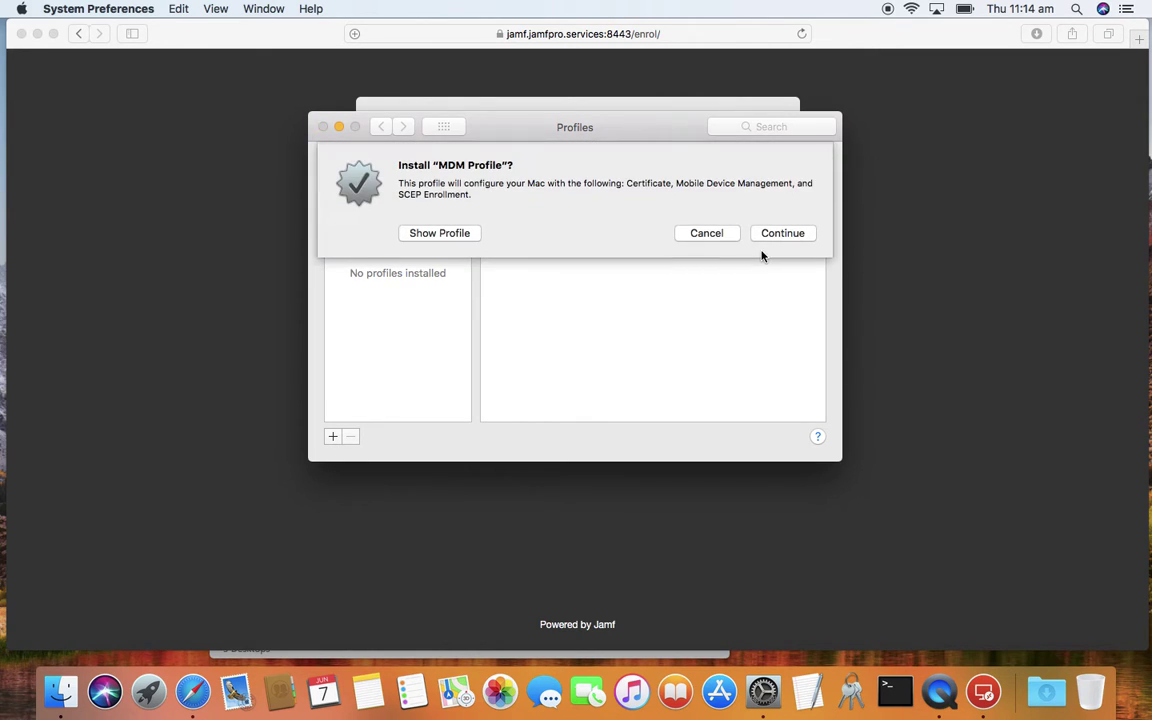
click(780, 238)
click(782, 234)
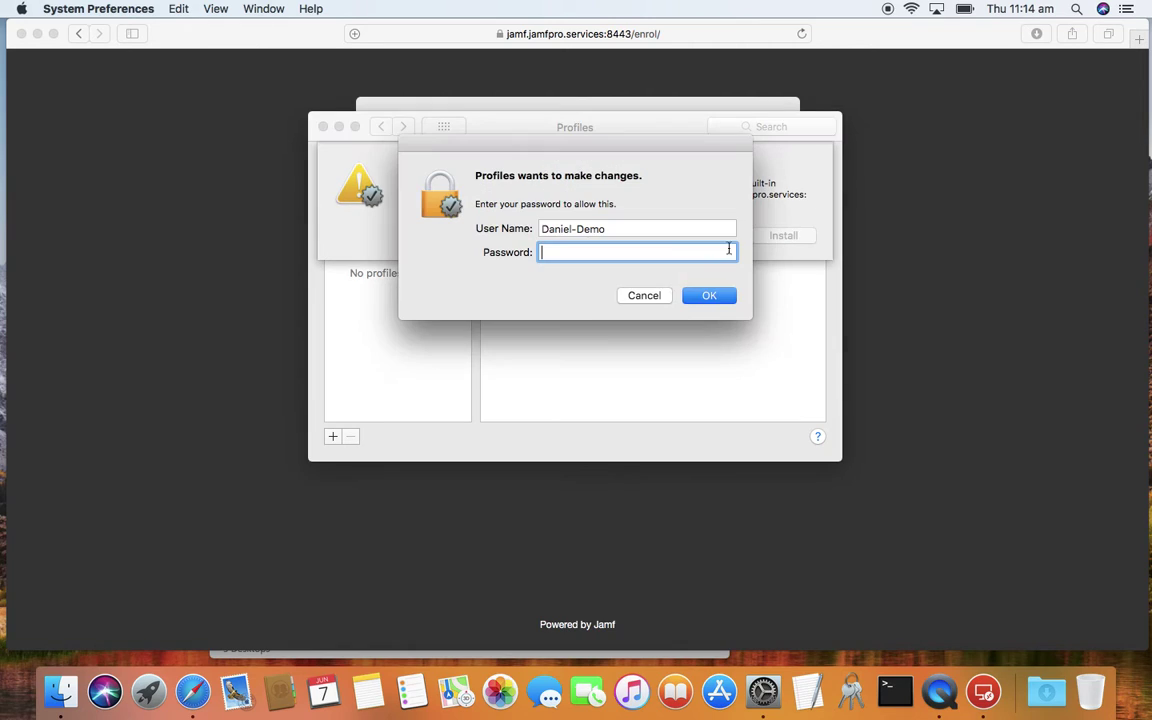
text(•••••••••)
key(Return)
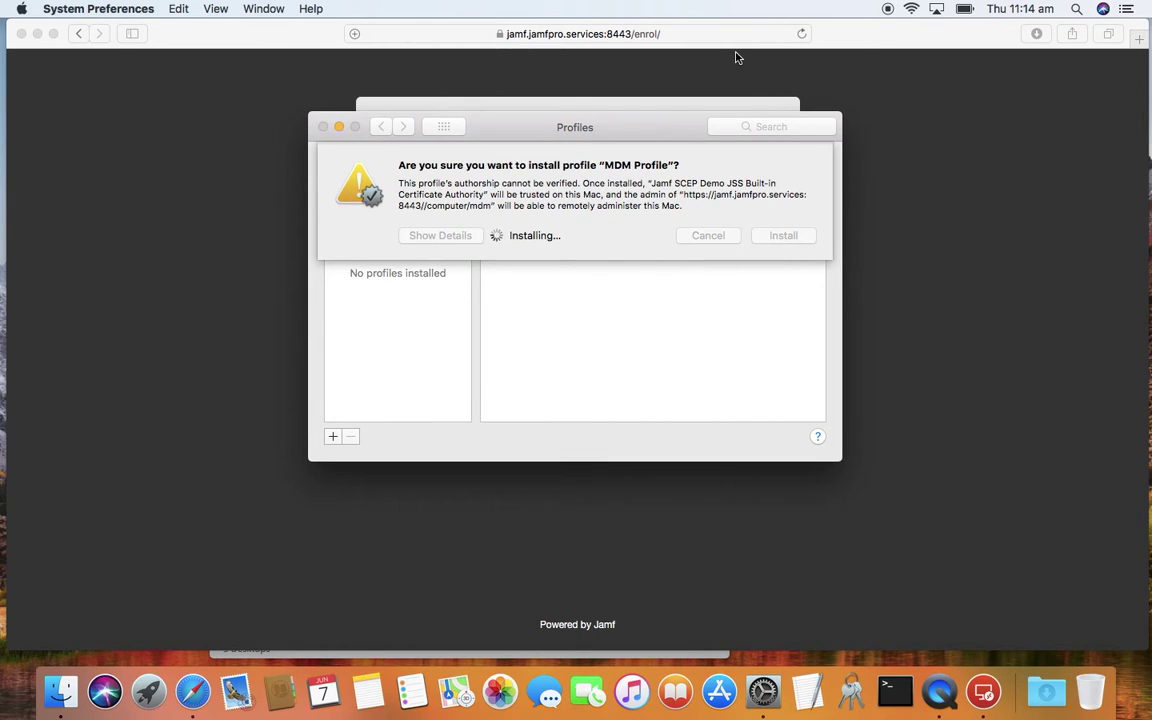
click(279, 254)
- Trim the URL to the server root, sign in as the admin, and open Computers
click(643, 34)
click(521, 34)
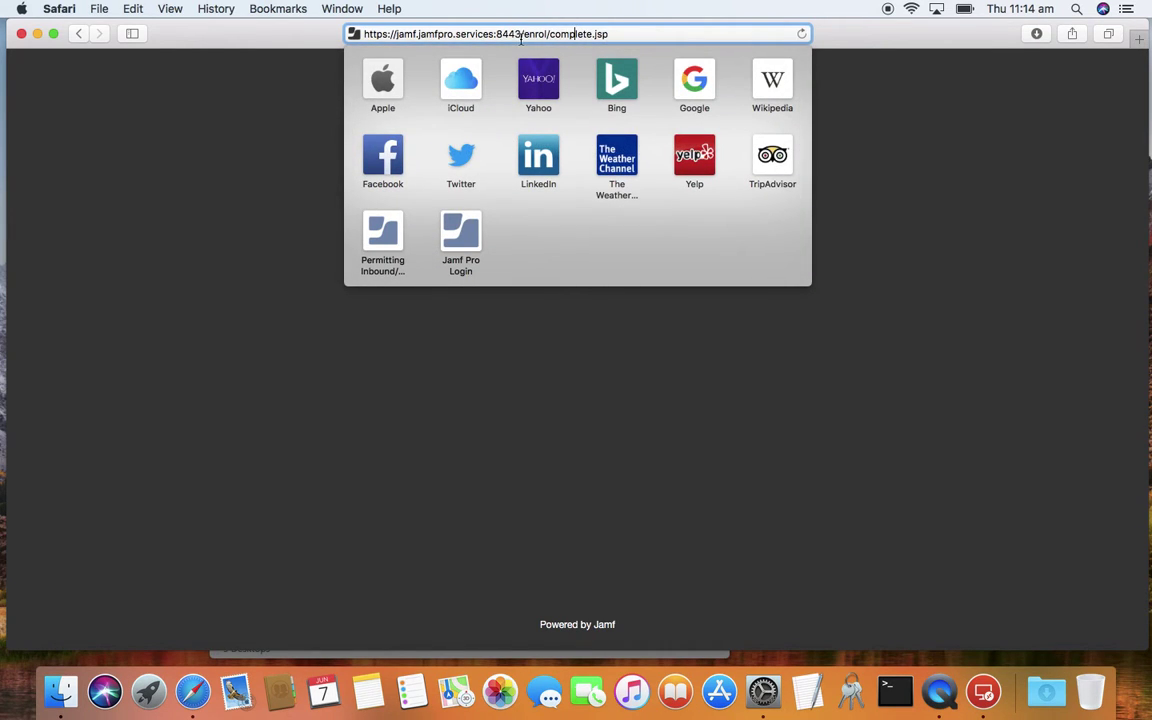
key(shift+End)
key(BackSpace)
key(Return)
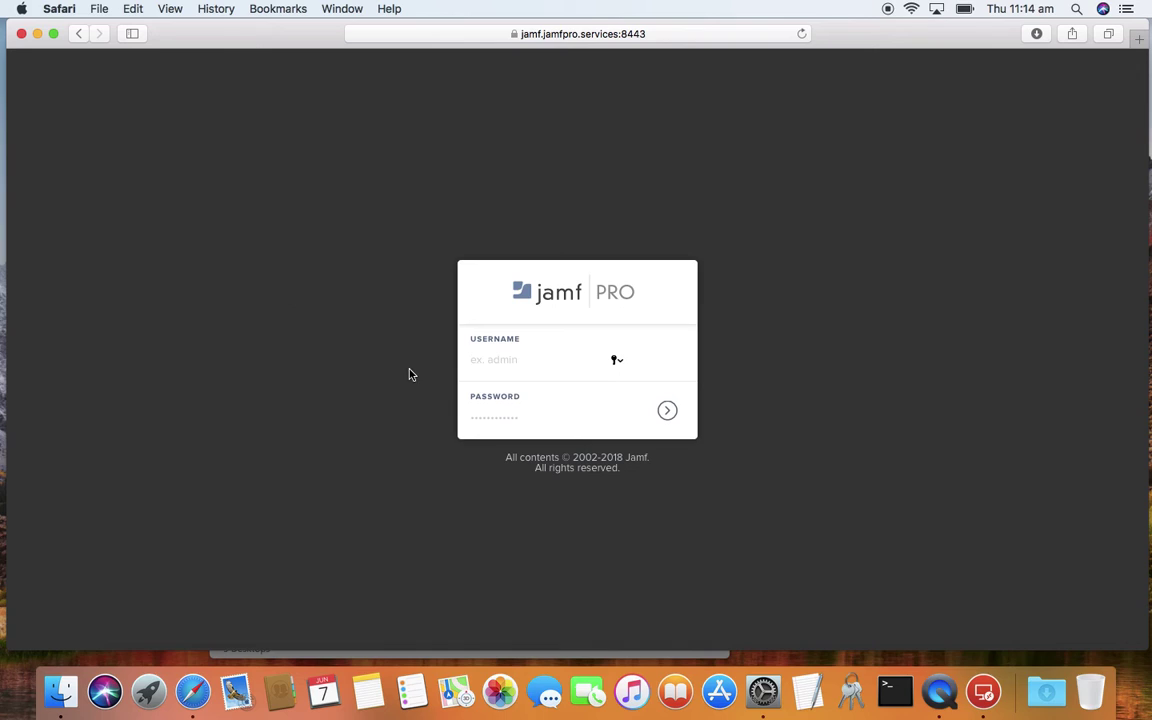
text(jamfproadmin)
key(Tab)
text(j)
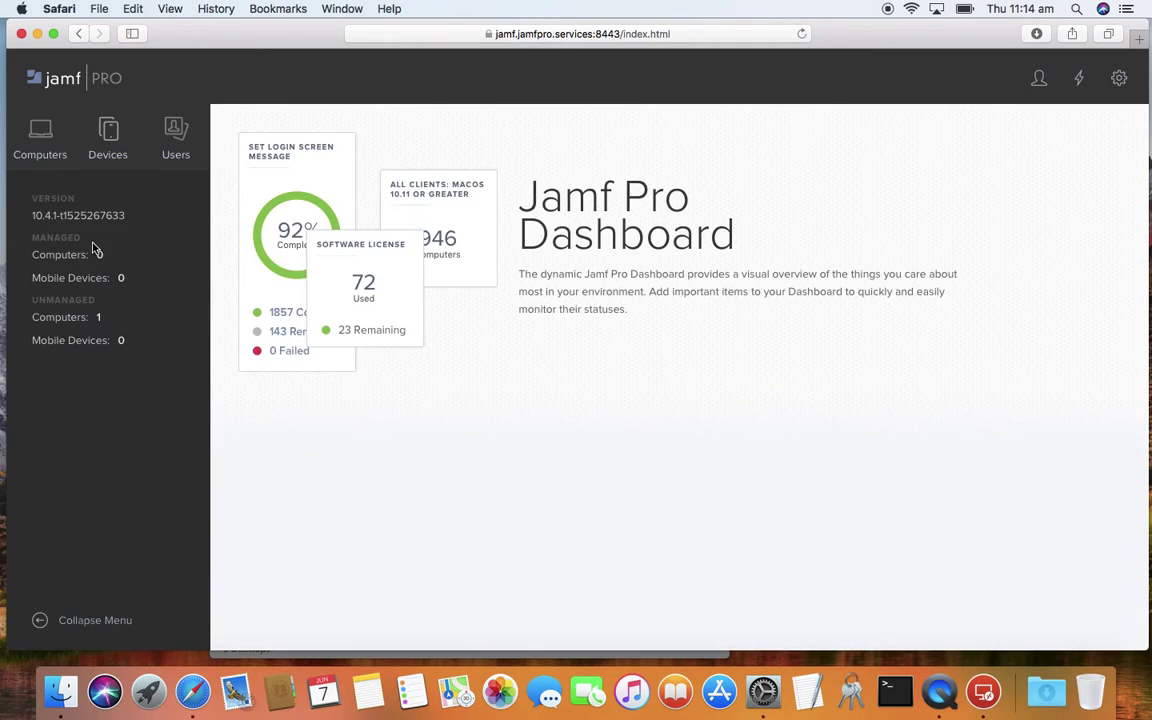
click(52, 148)
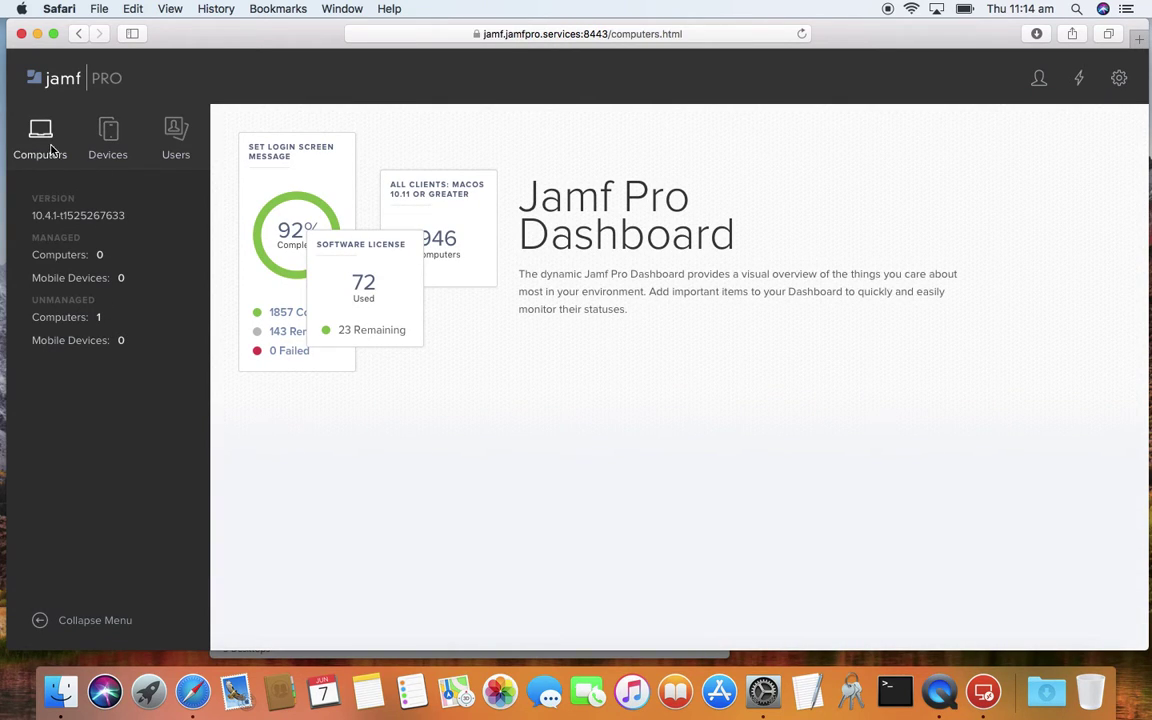
- Create a new macOS configuration profile named 'SCEP Proxy'
click(877, 136)
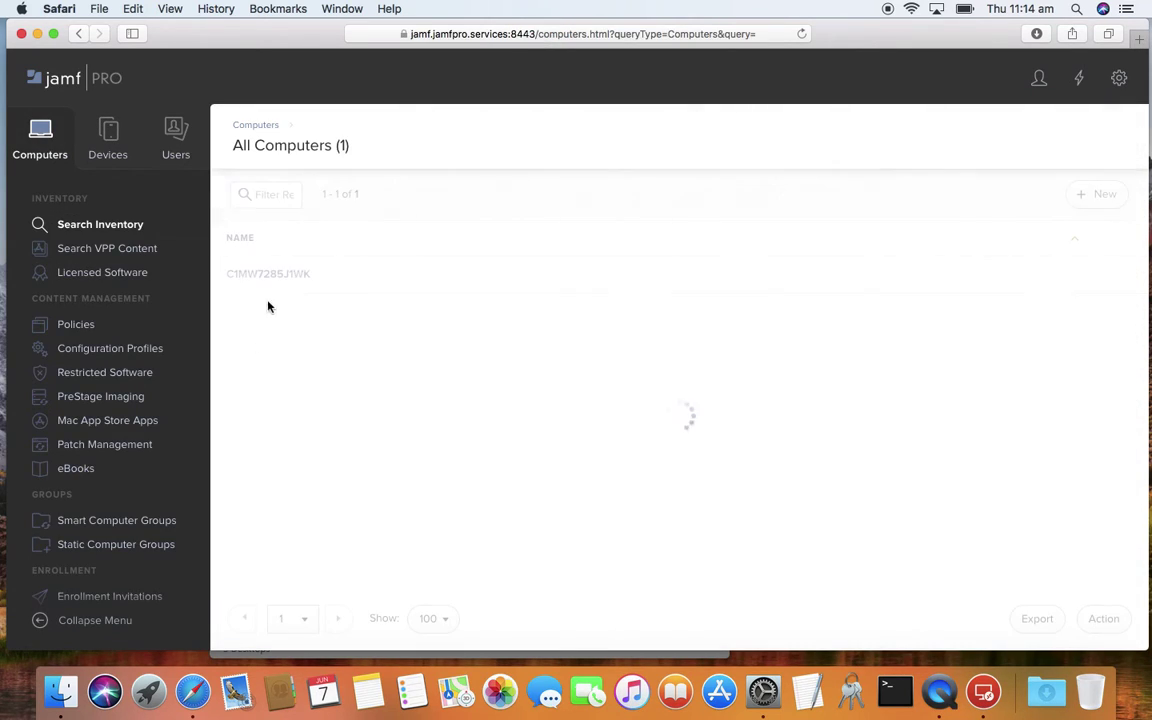
click(130, 349)
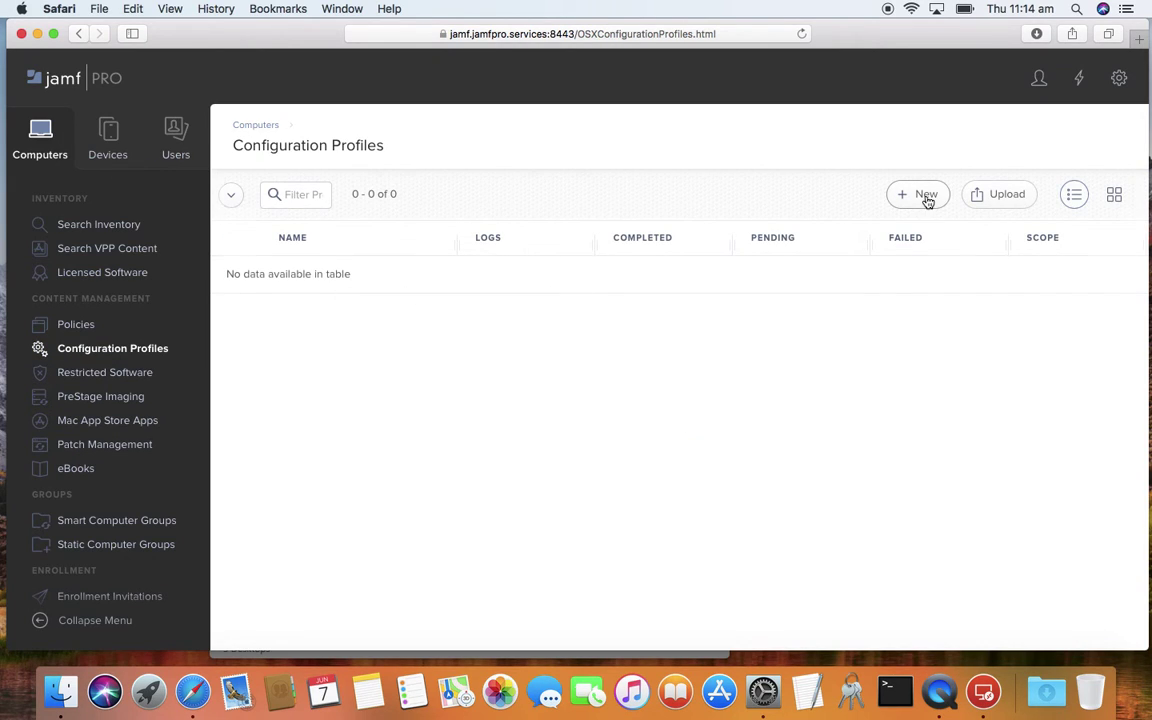
click(924, 195)
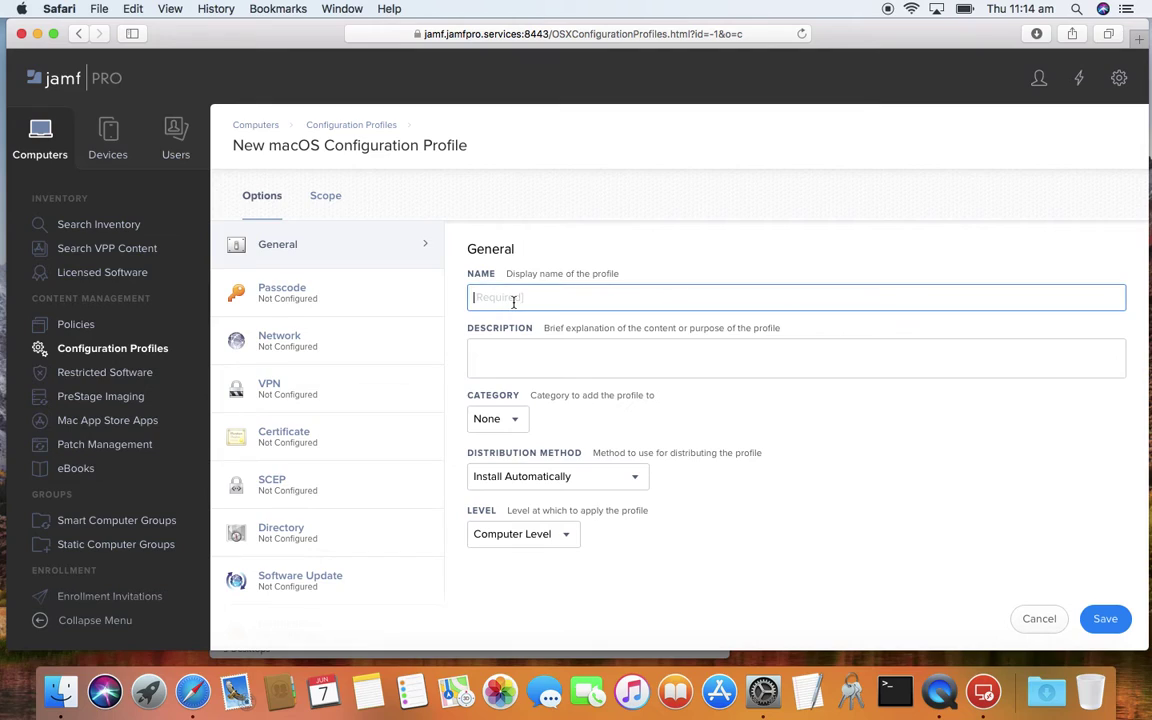
text(SCEP Proxy)
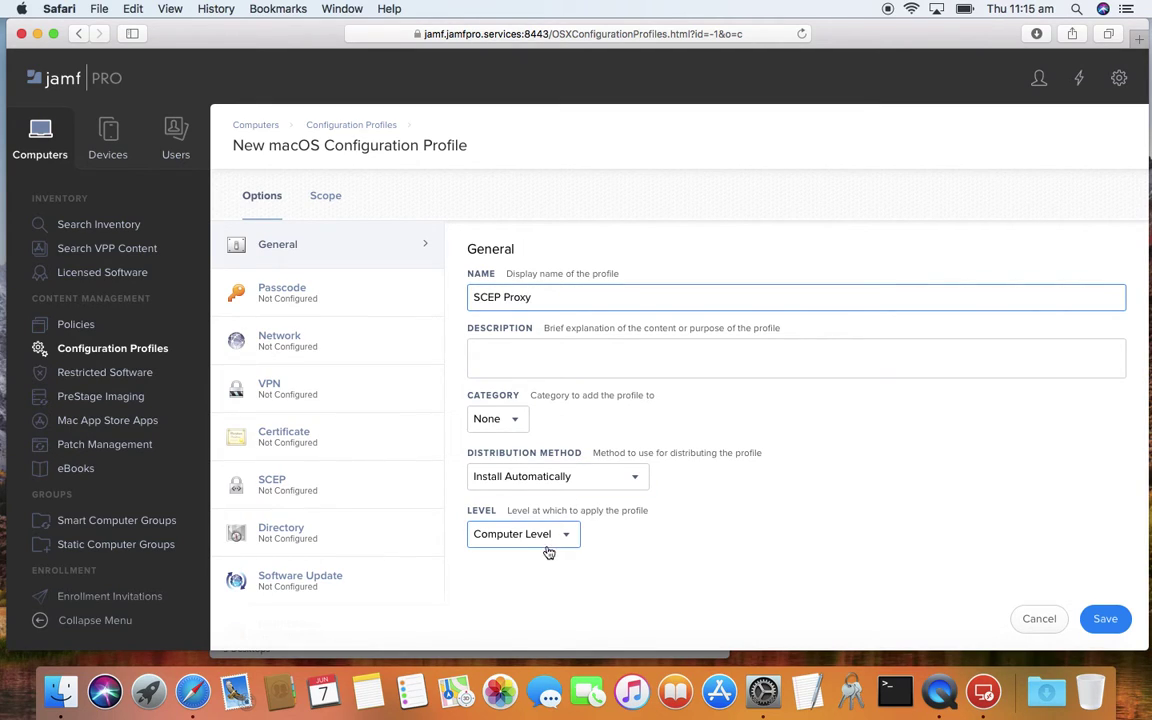
scroll(318, 489, down, 1)
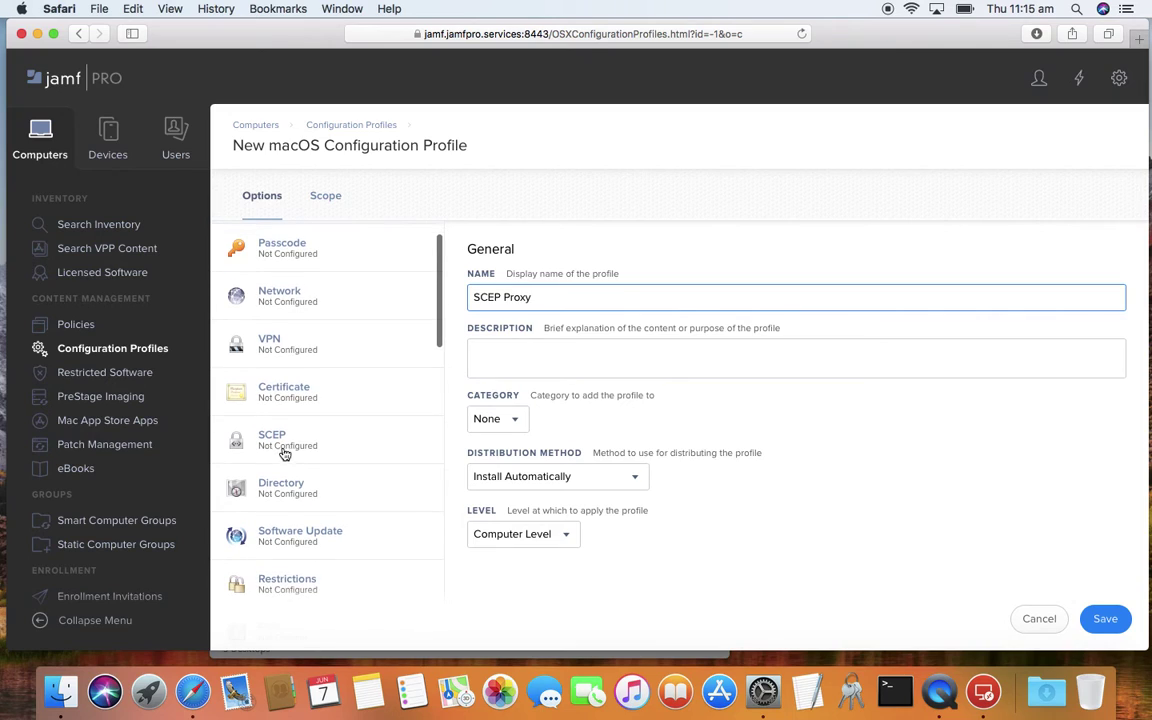
- Add a SCEP payload using Jamf Pro as SCEP proxy and enter the SCEP instance name
click(284, 452)
click(796, 444)
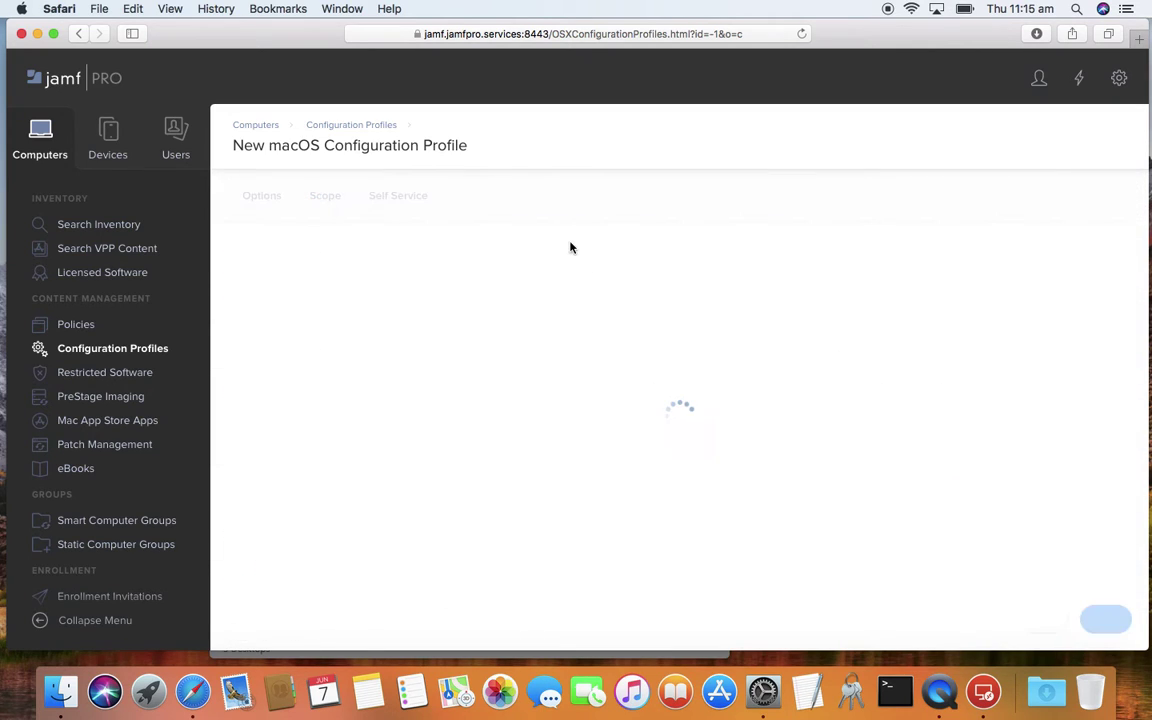
click(513, 287)
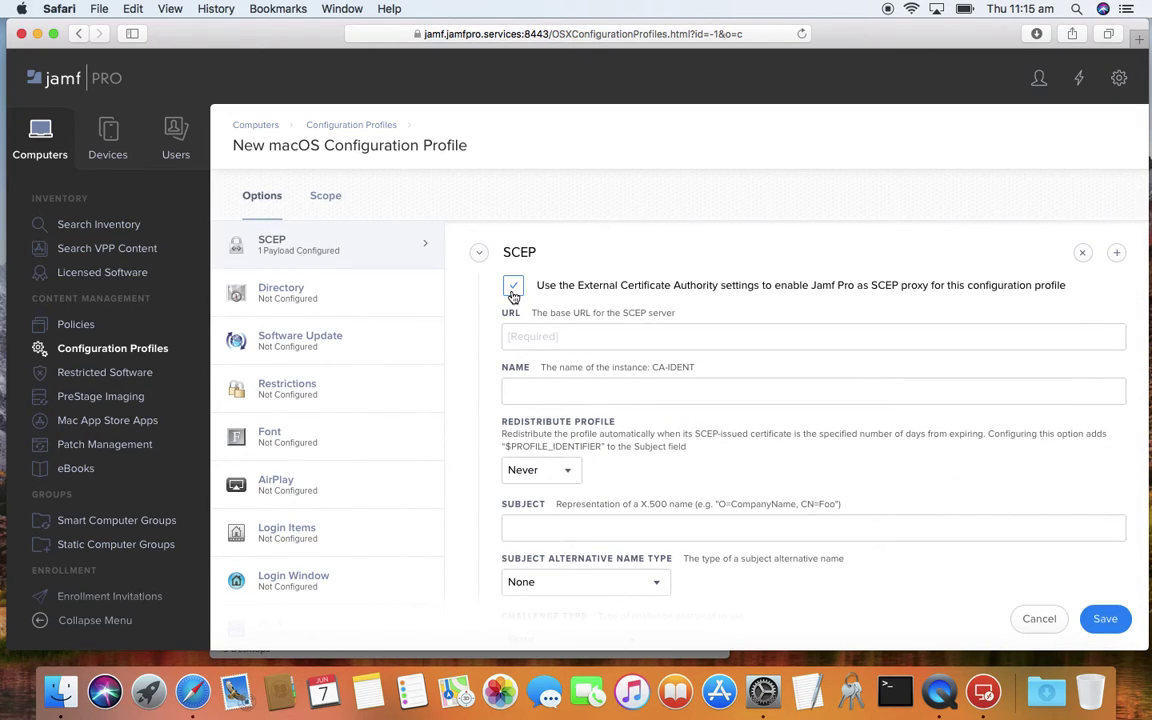
drag(548, 285, 754, 295)
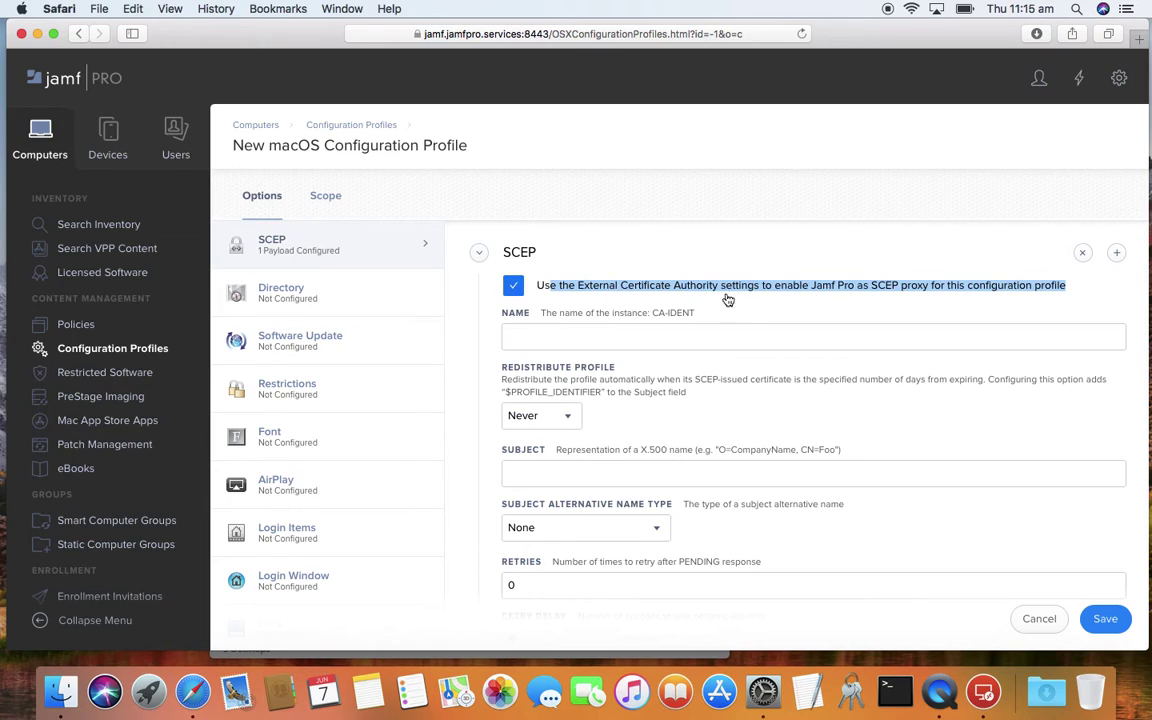
click(526, 336)
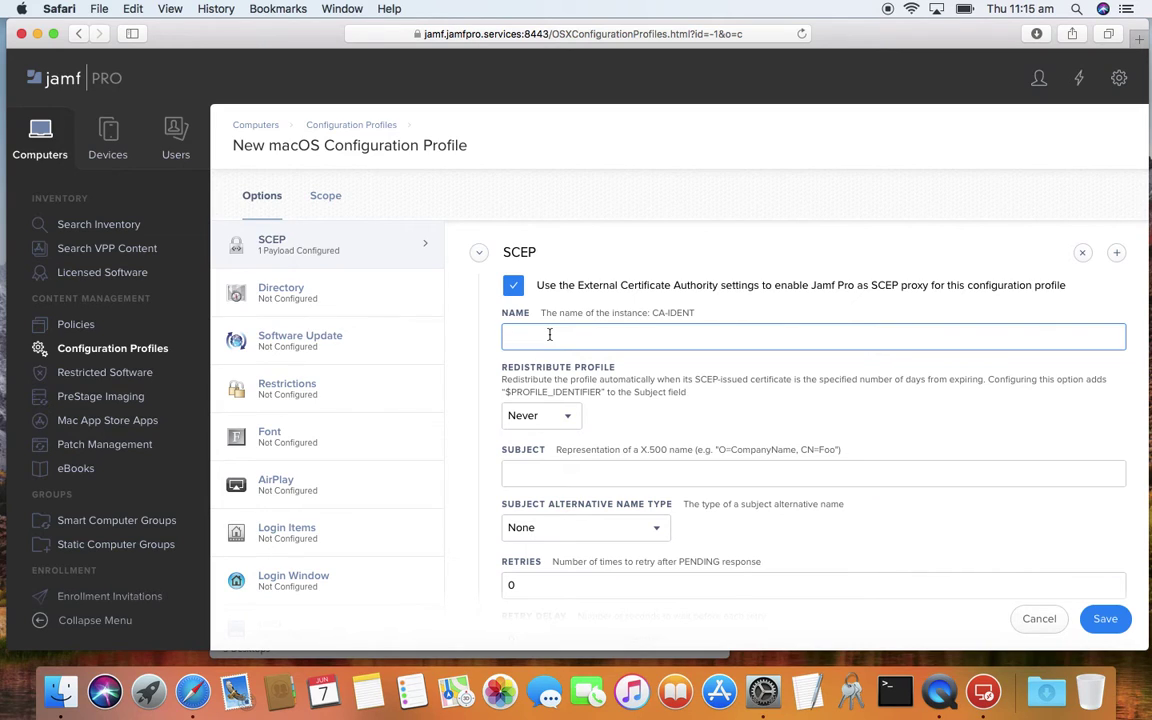
- Keep the profile redistribution timing set to Never
scroll(625, 384, down, 2)
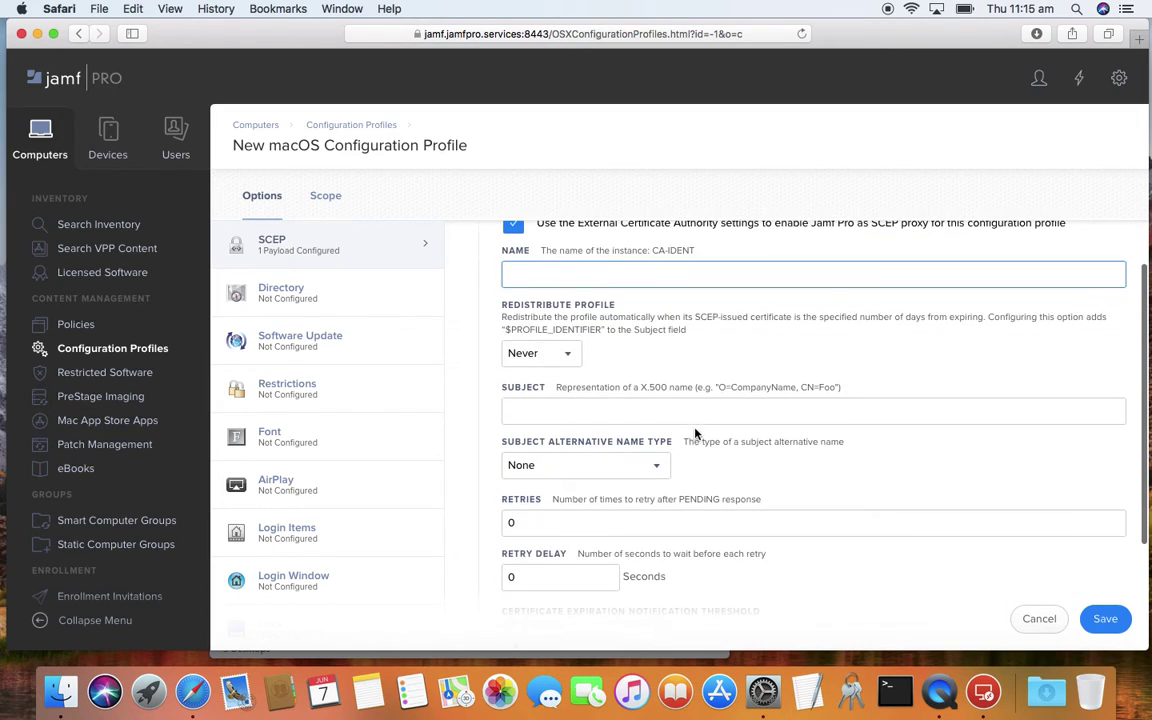
click(566, 358)
click(740, 353)
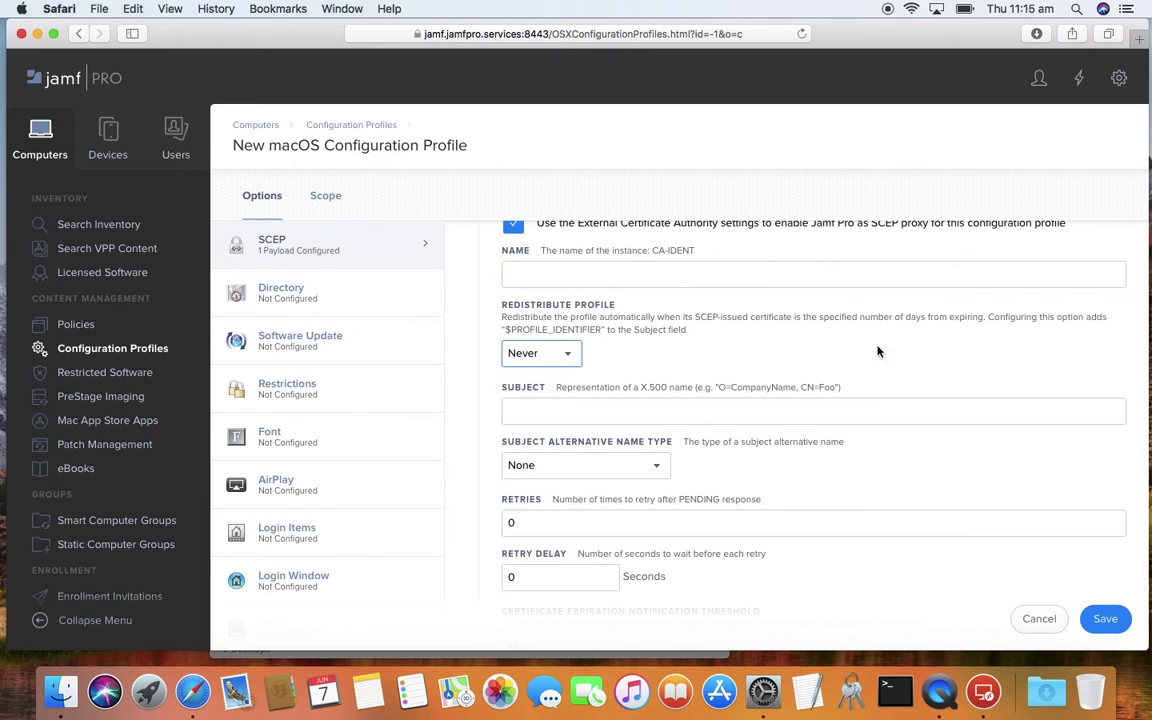
scroll(717, 440, down, 2)
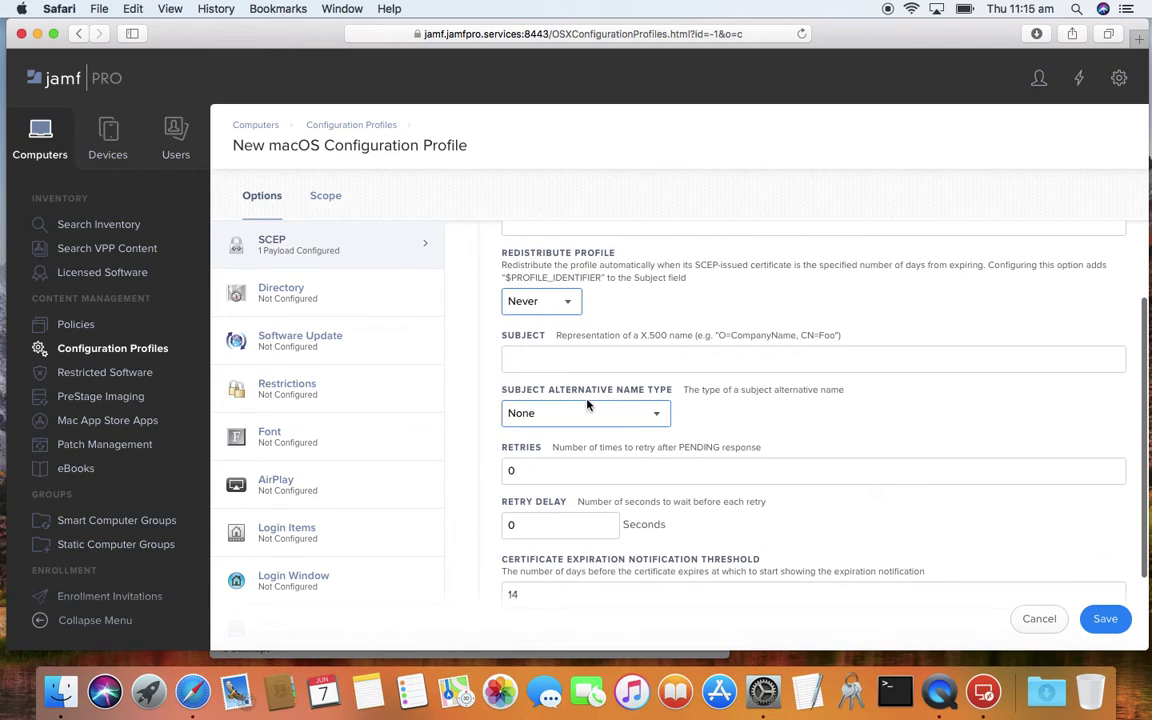
- Set subject CN=$COMPUTERNAME, retries 0, retry delay 0, 14-day expiry threshold, and save the profile
click(556, 362)
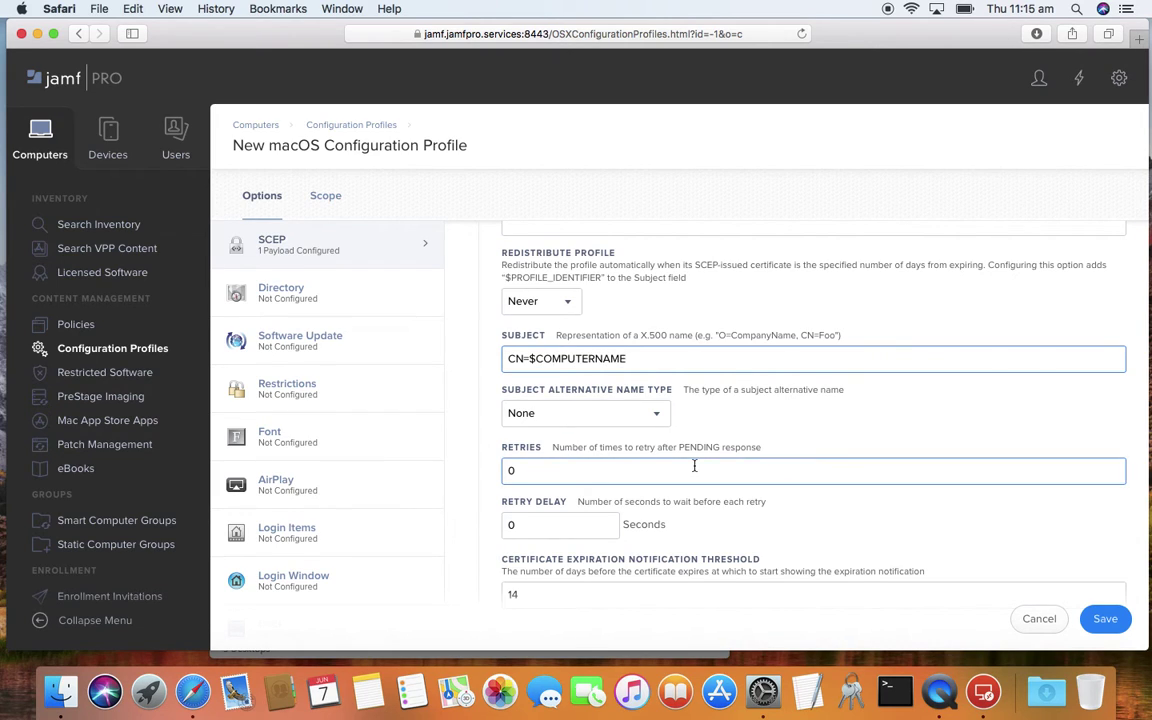
scroll(560, 440, down, 3)
scroll(585, 480, up, 5)
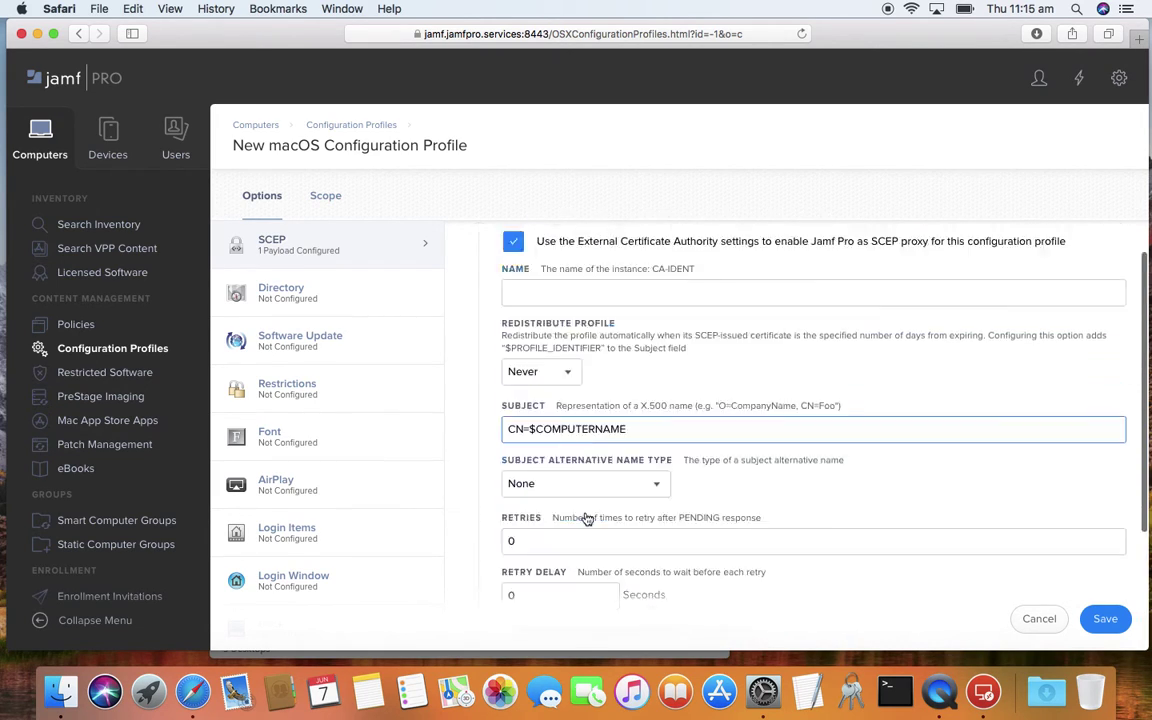
scroll(578, 400, down, 5)
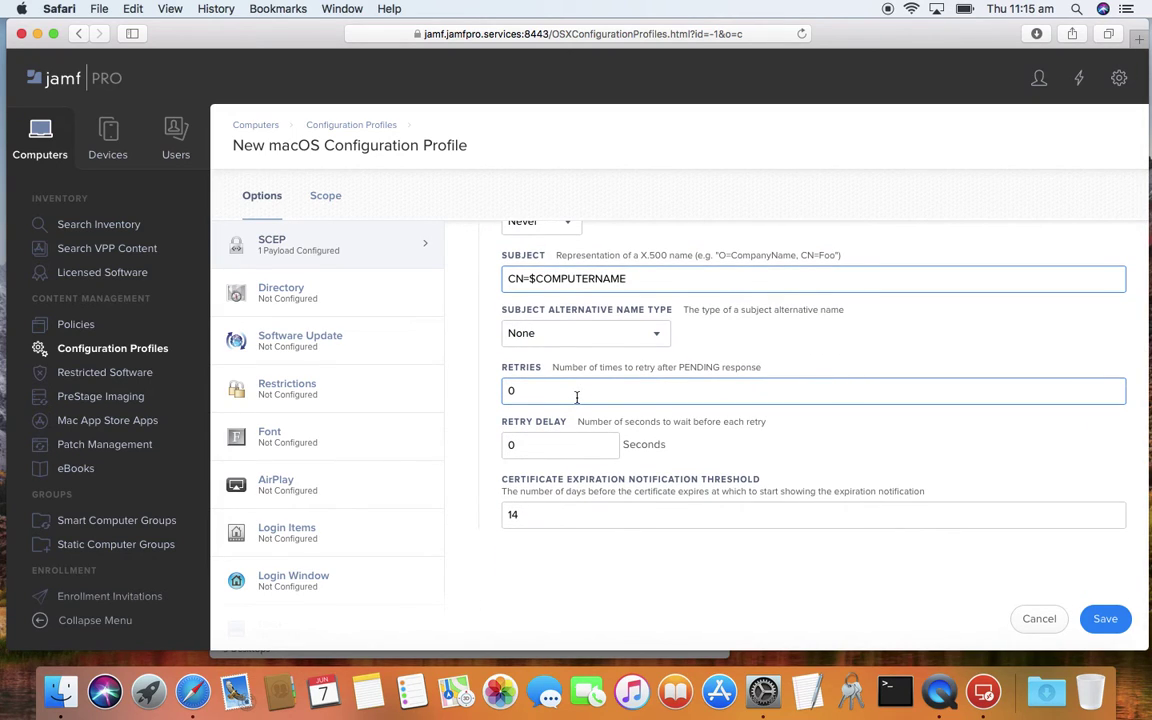
scroll(576, 397, up, 5)
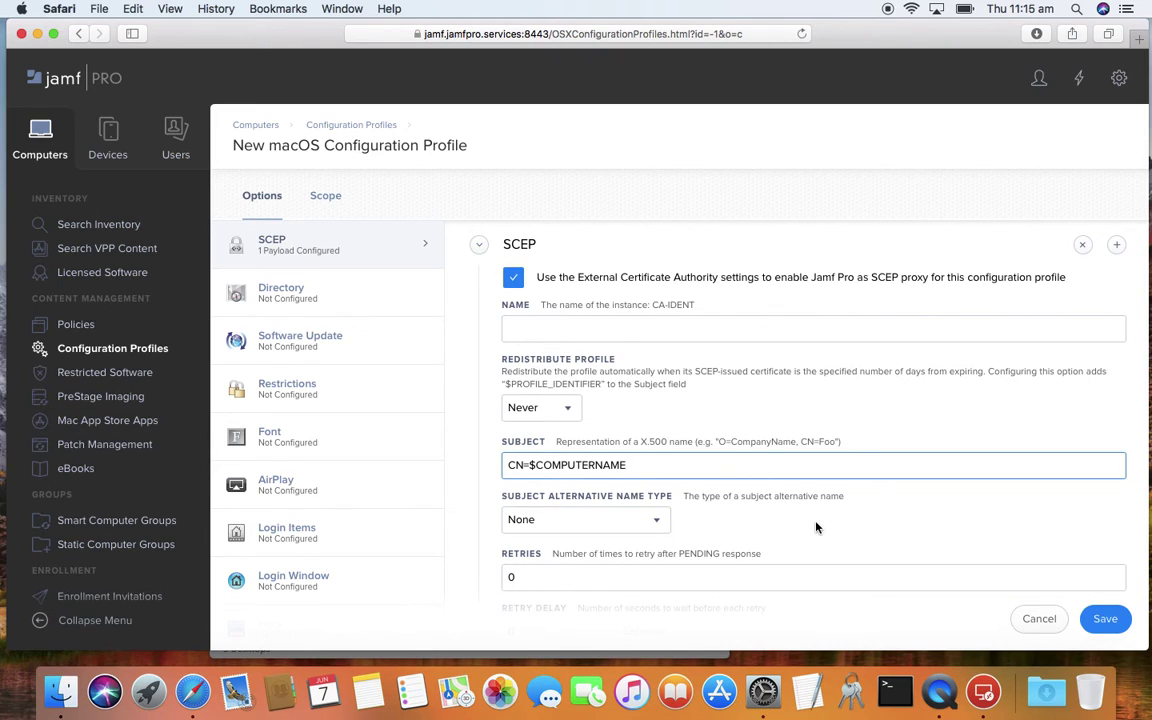
click(1105, 619)
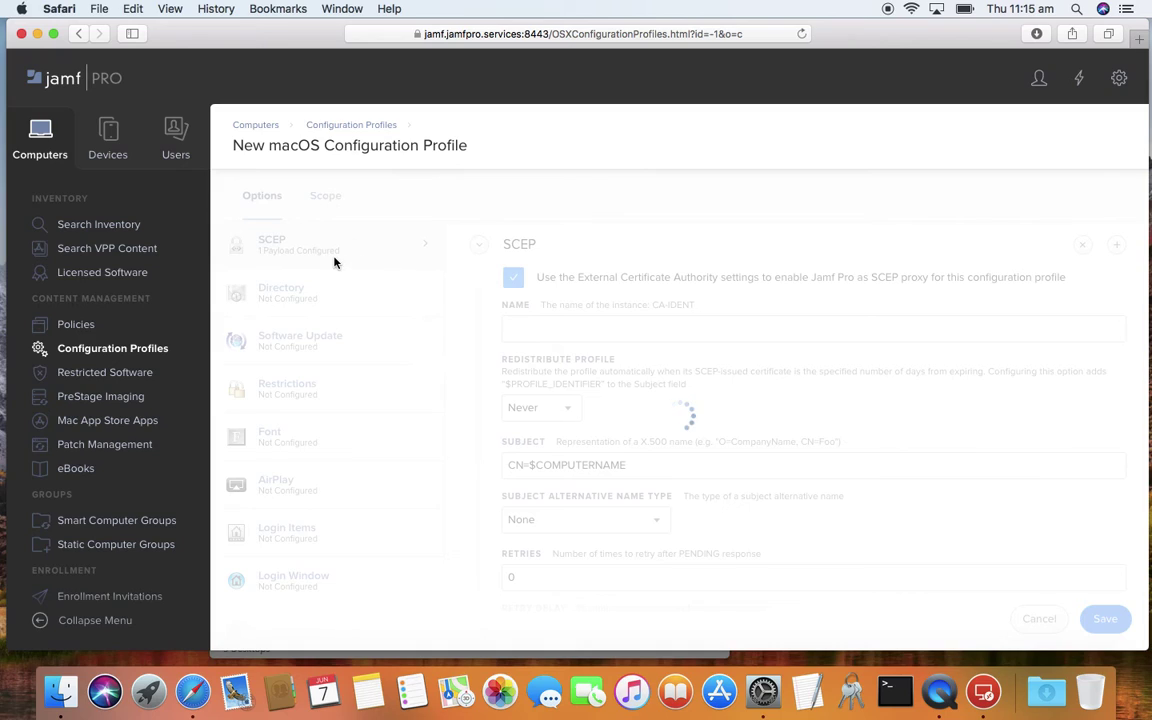
- Search the inventory for all computers and open jamftest's inventory record
click(97, 226)
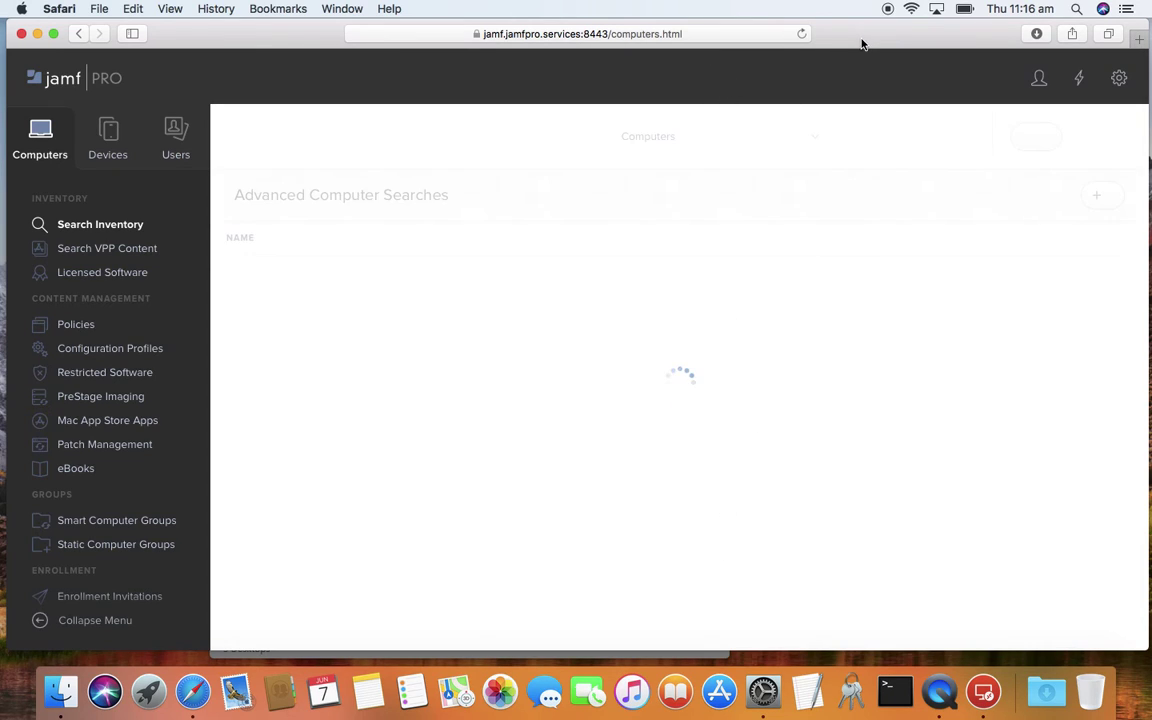
click(883, 138)
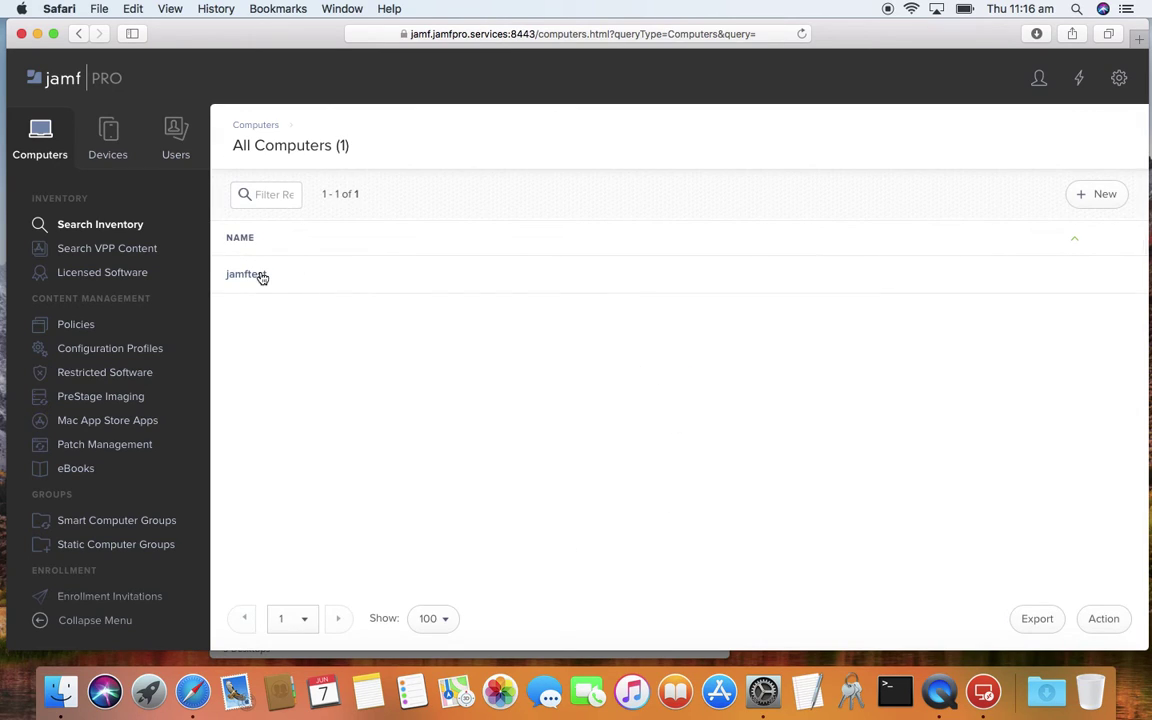
click(258, 274)
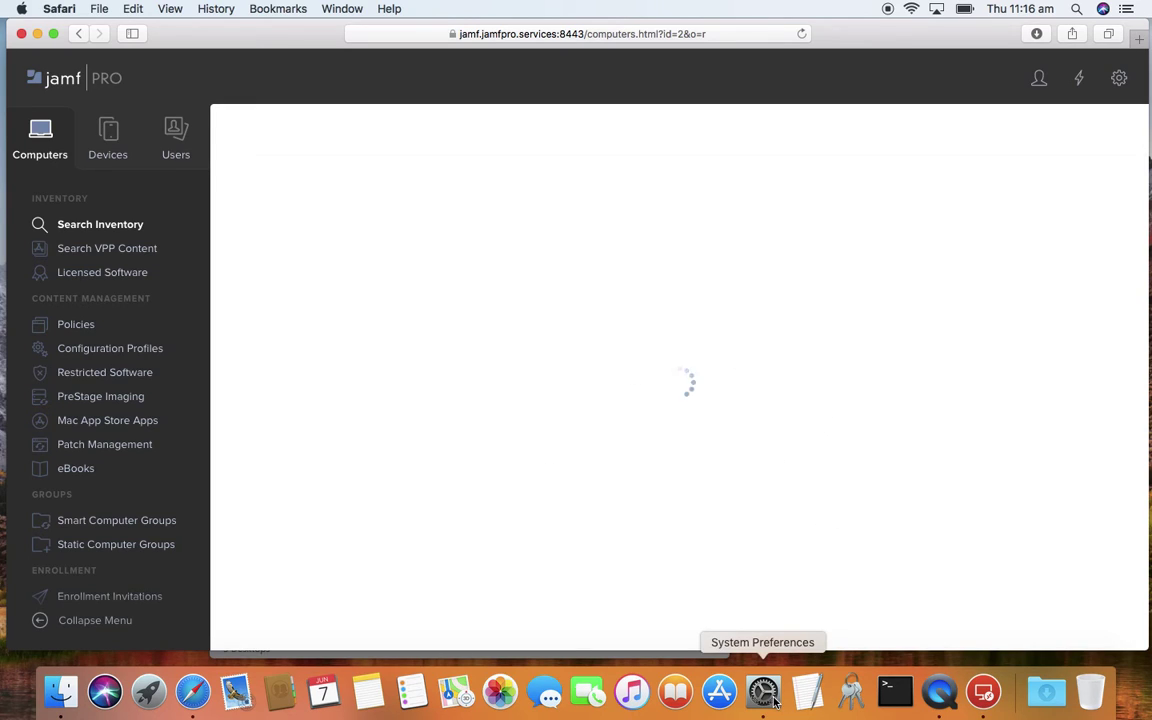
- Launch Console and open /var/log/jamf.log to read the enrollment messages
key(super+space)
text(co)
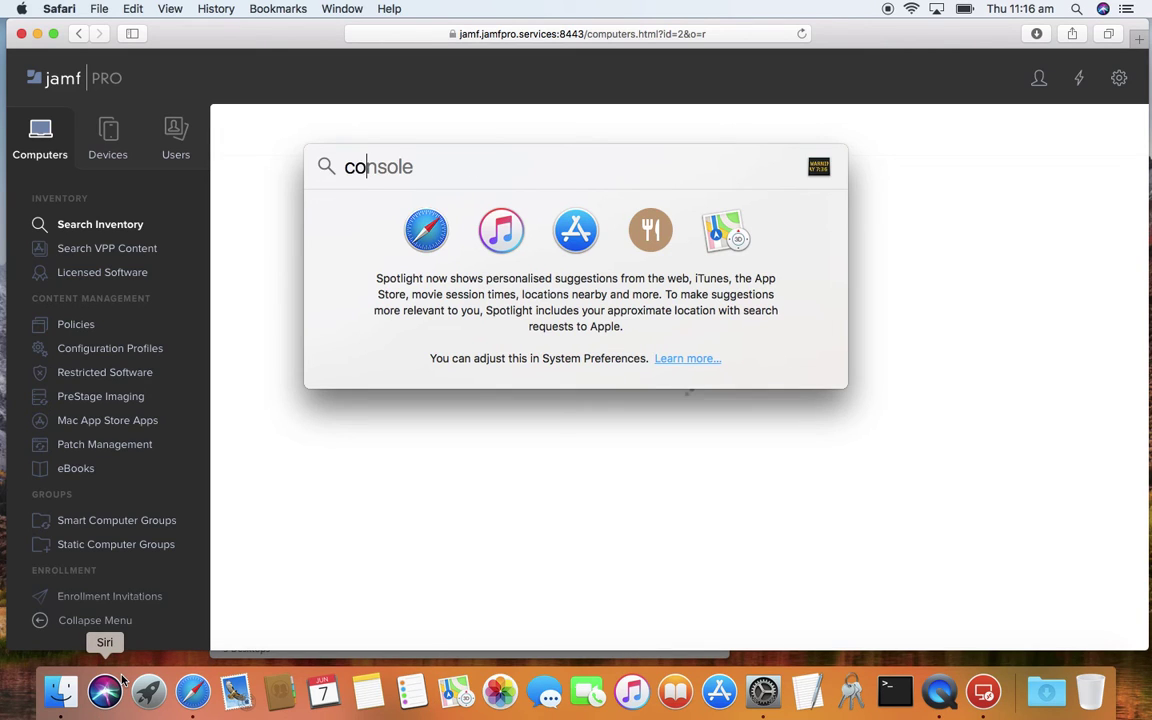
key(Return)
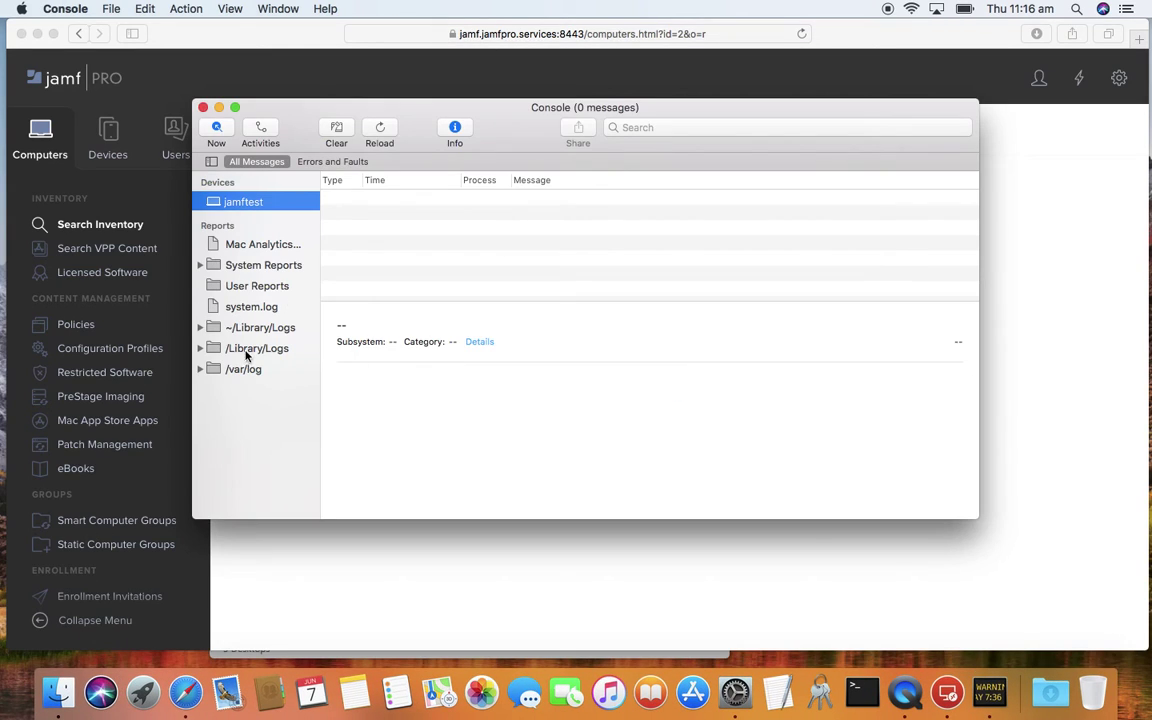
click(240, 369)
click(410, 286)
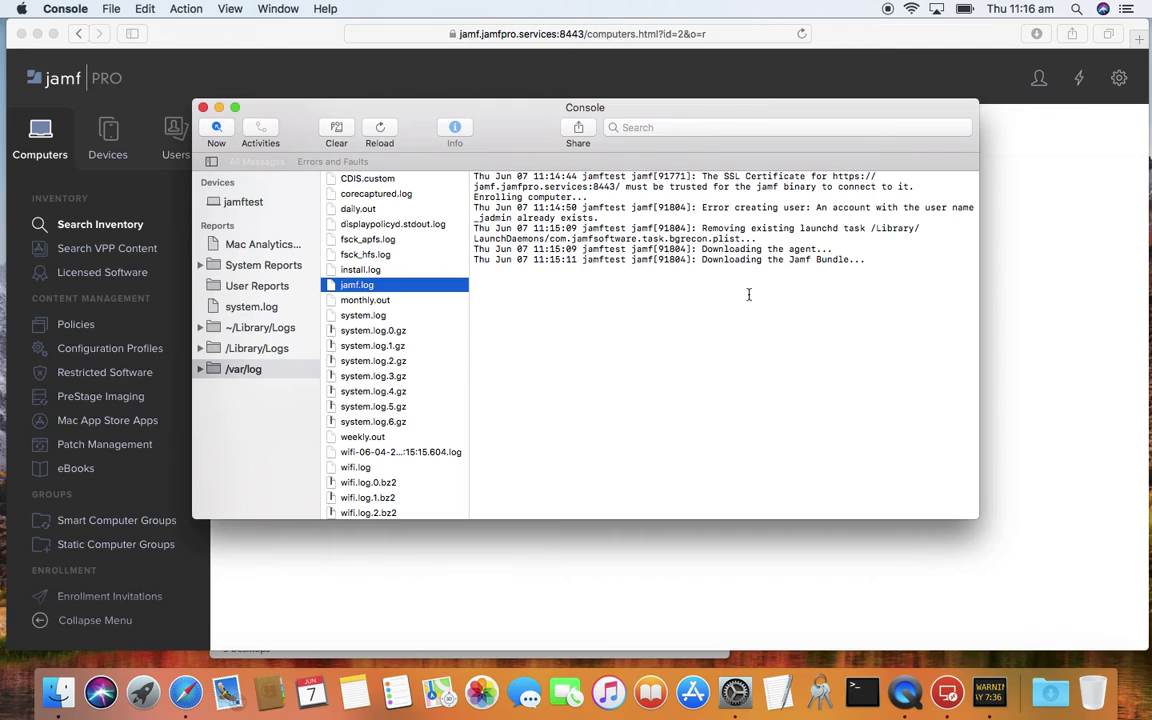
- Show Jamf Pro's Configuration Profiles list in Safari and quit Console
click(1020, 371)
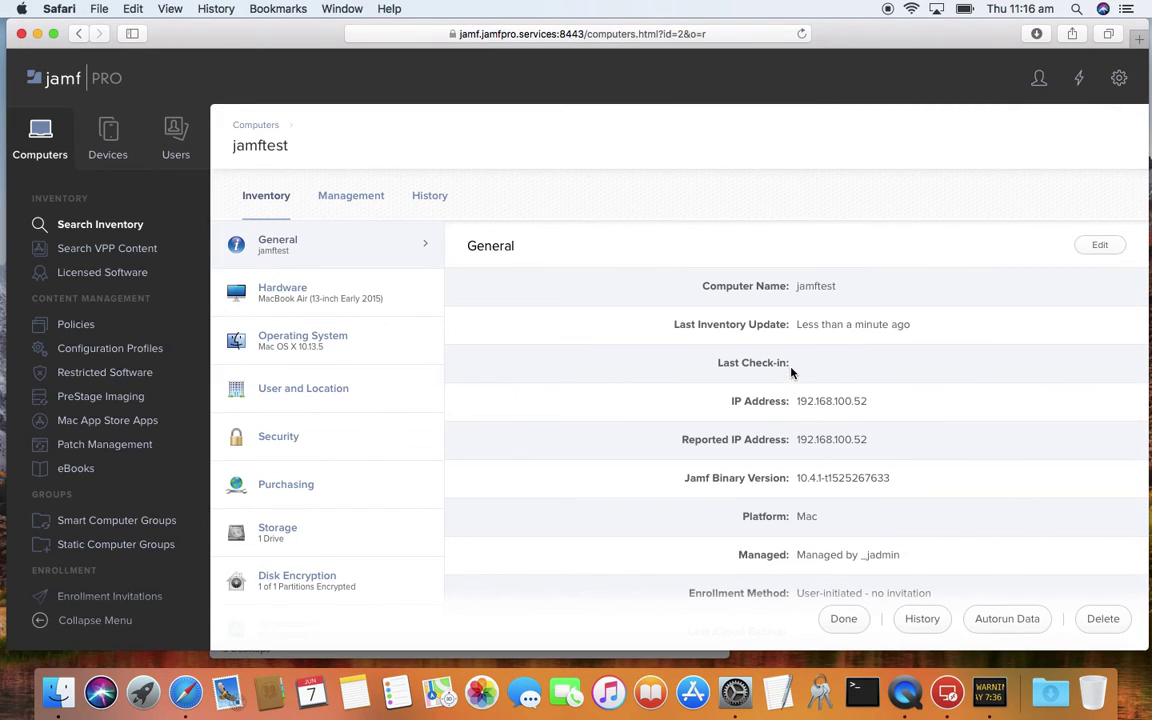
scroll(790, 410, down, 4)
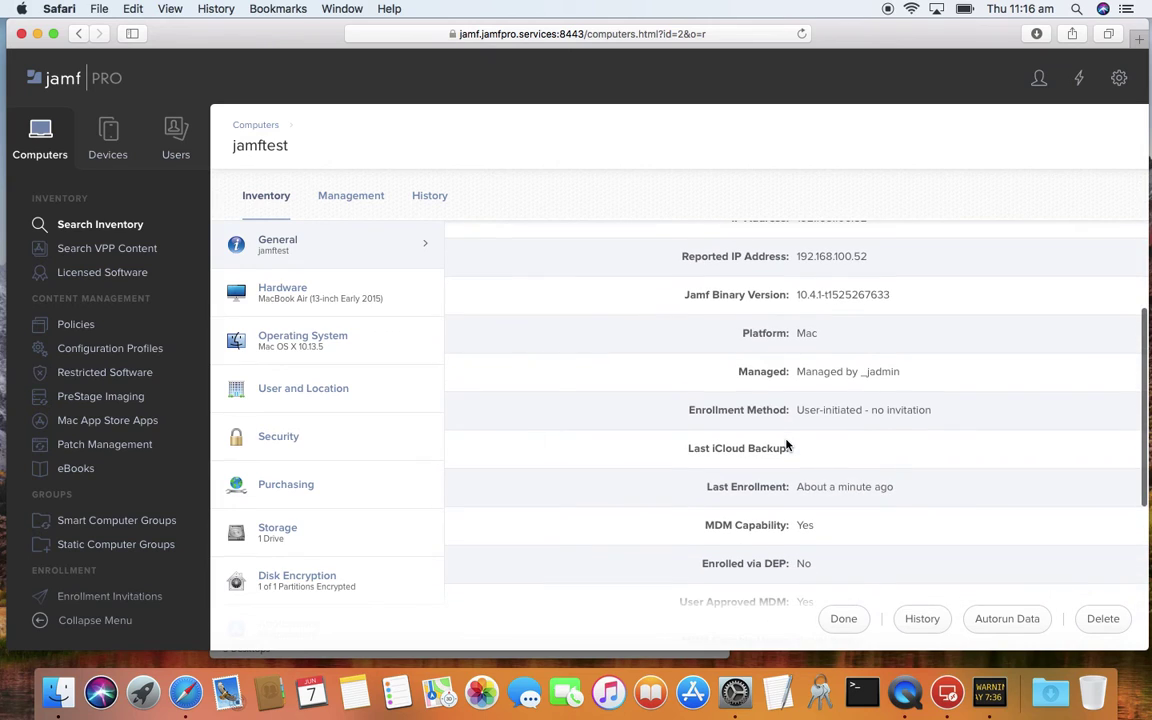
scroll(787, 445, up, 5)
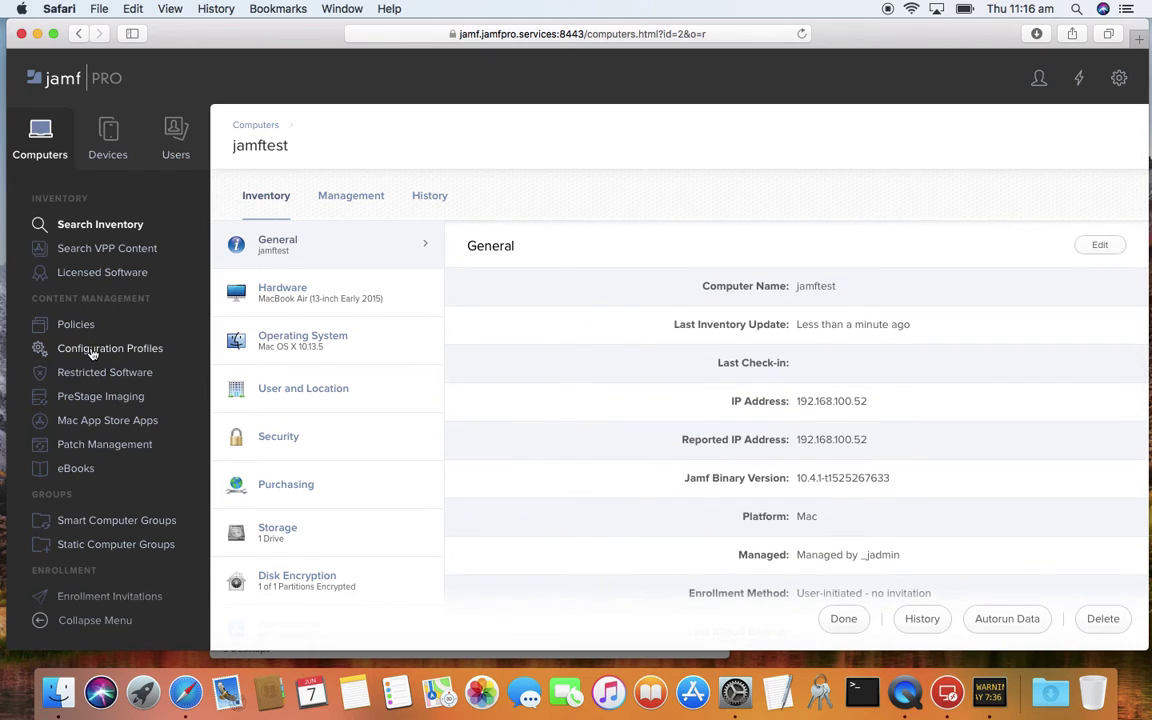
click(90, 350)
key(super+Tab)
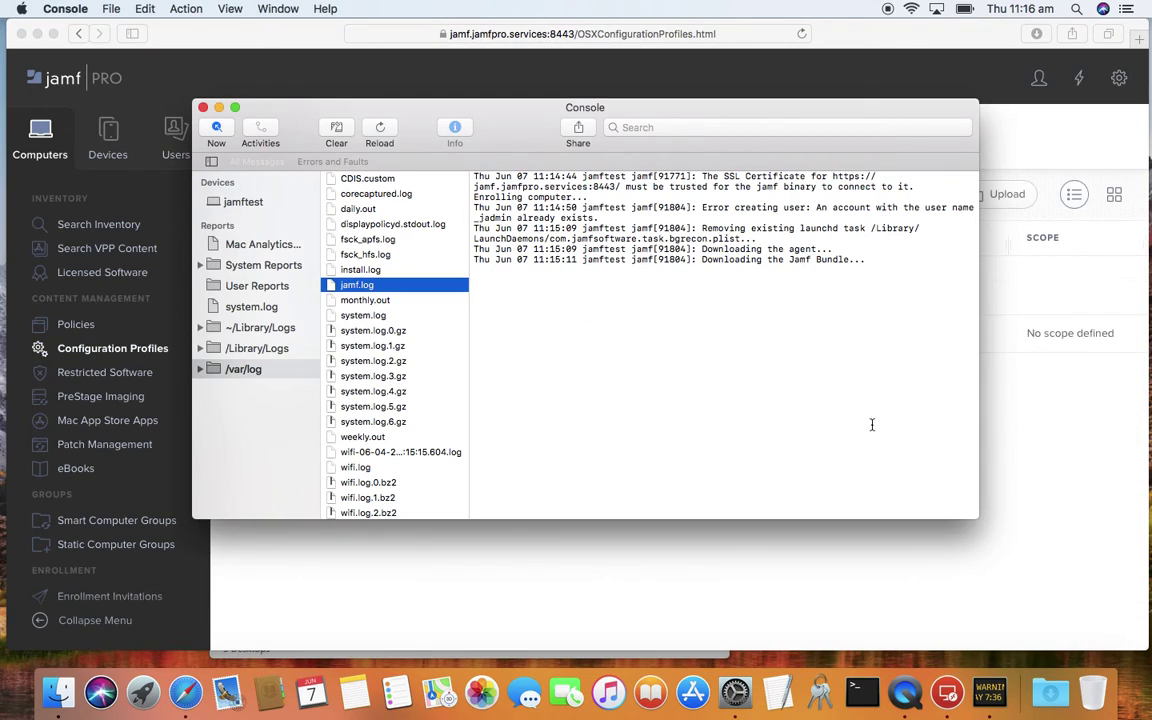
key(super+q)
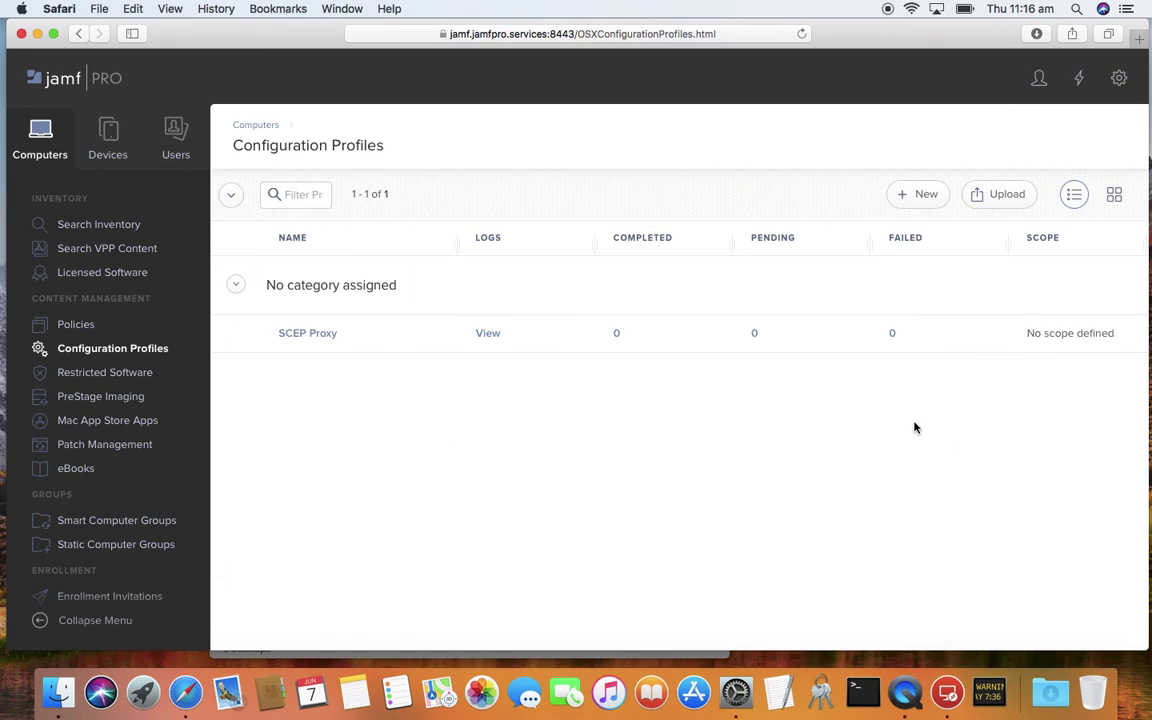
- Open the SCEP Proxy profile and check the System keychain's certificates in Keychain Access
click(312, 334)
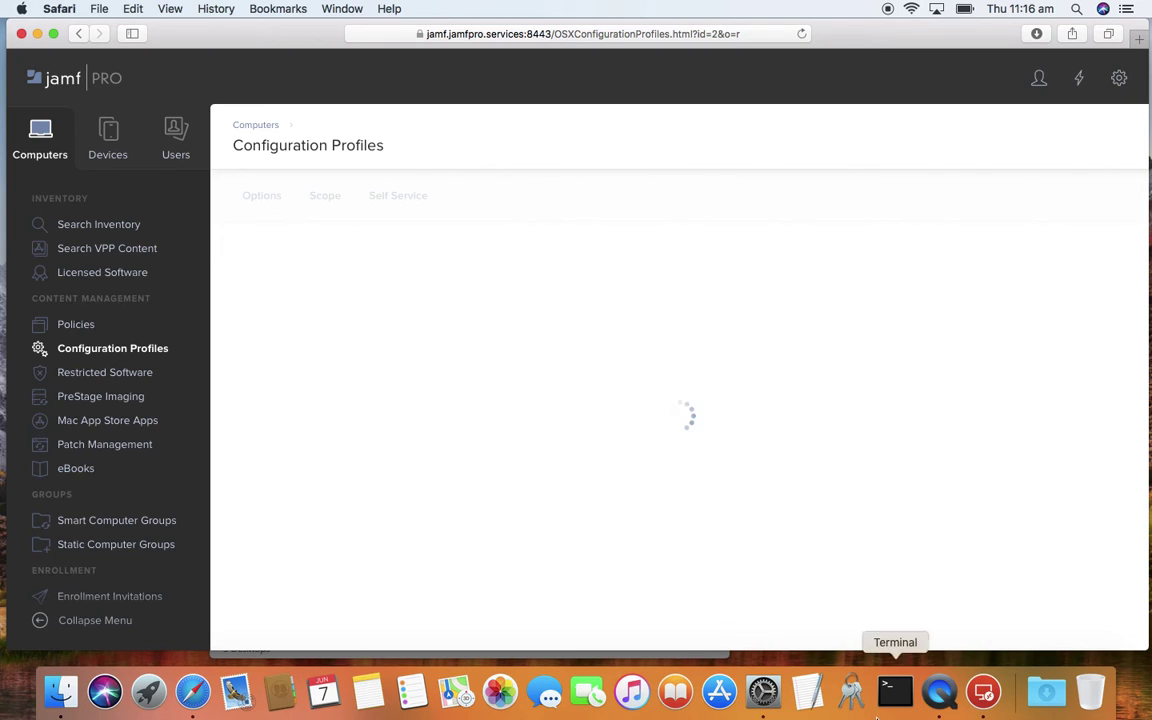
click(850, 690)
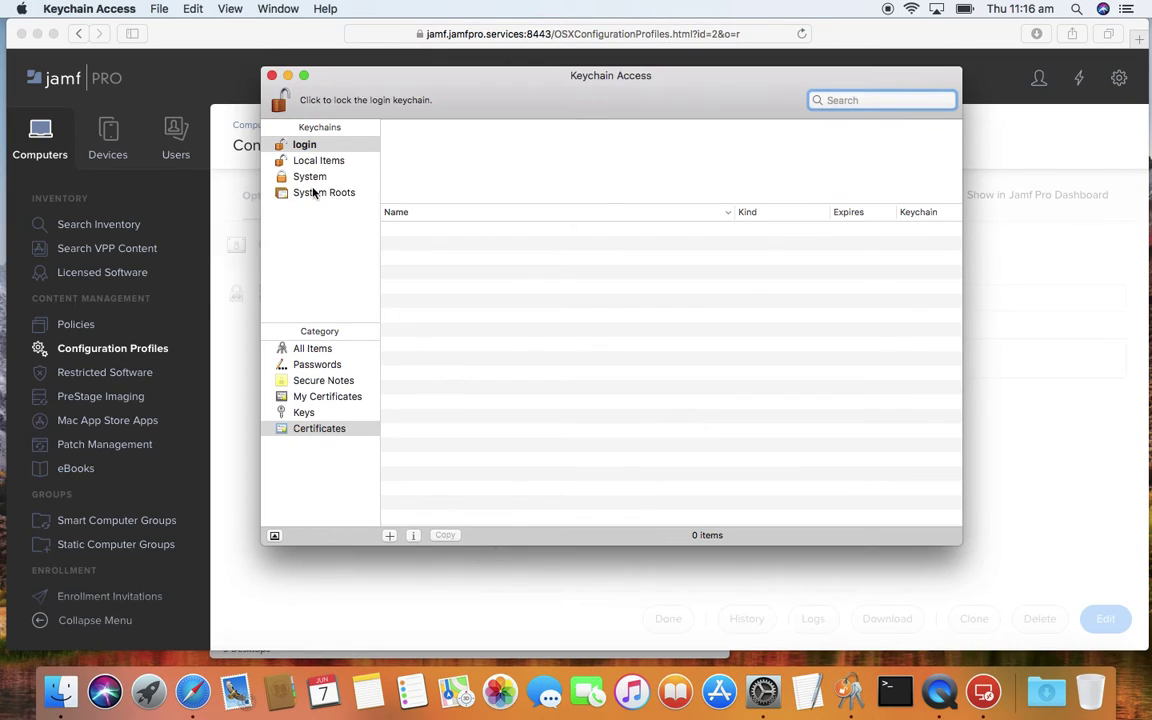
click(310, 176)
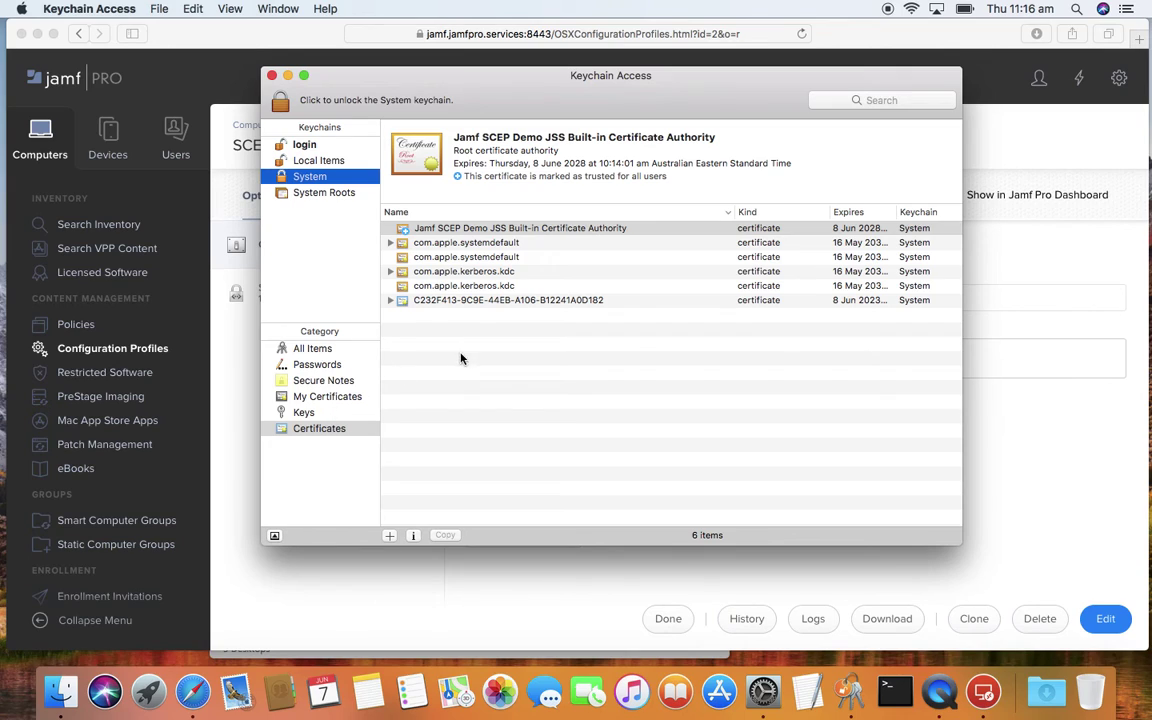
click(993, 450)
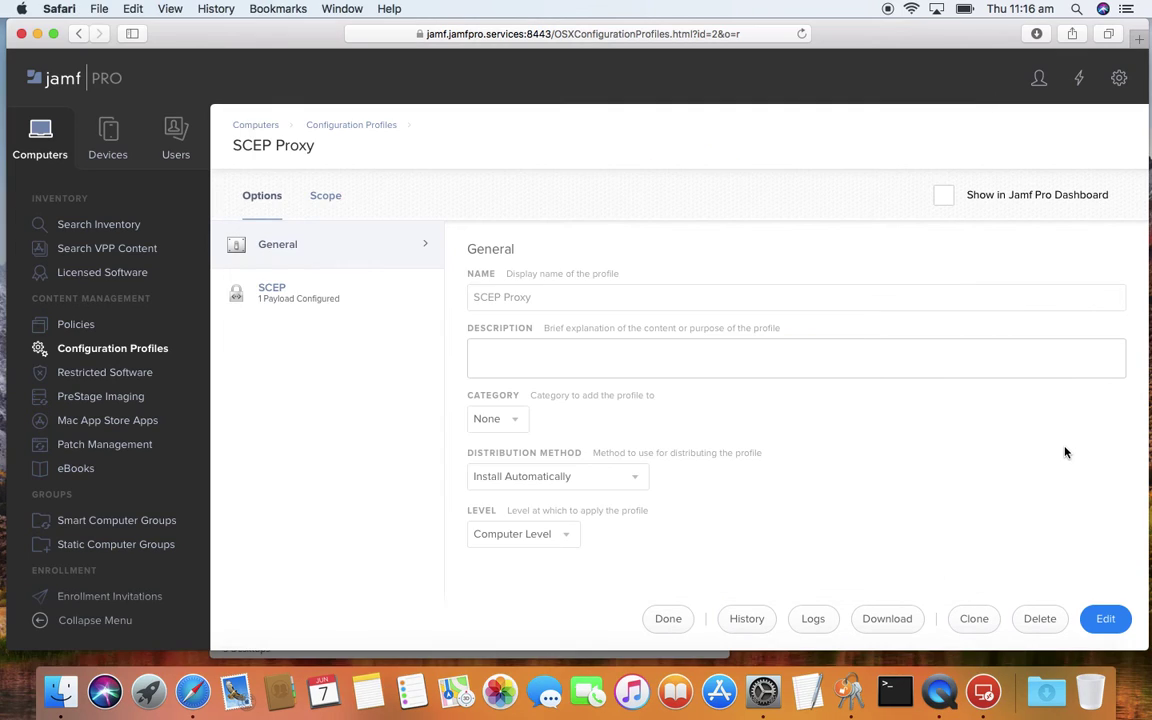
- Add jamftest as the SCEP Proxy profile's scope target and save the profile
click(1105, 620)
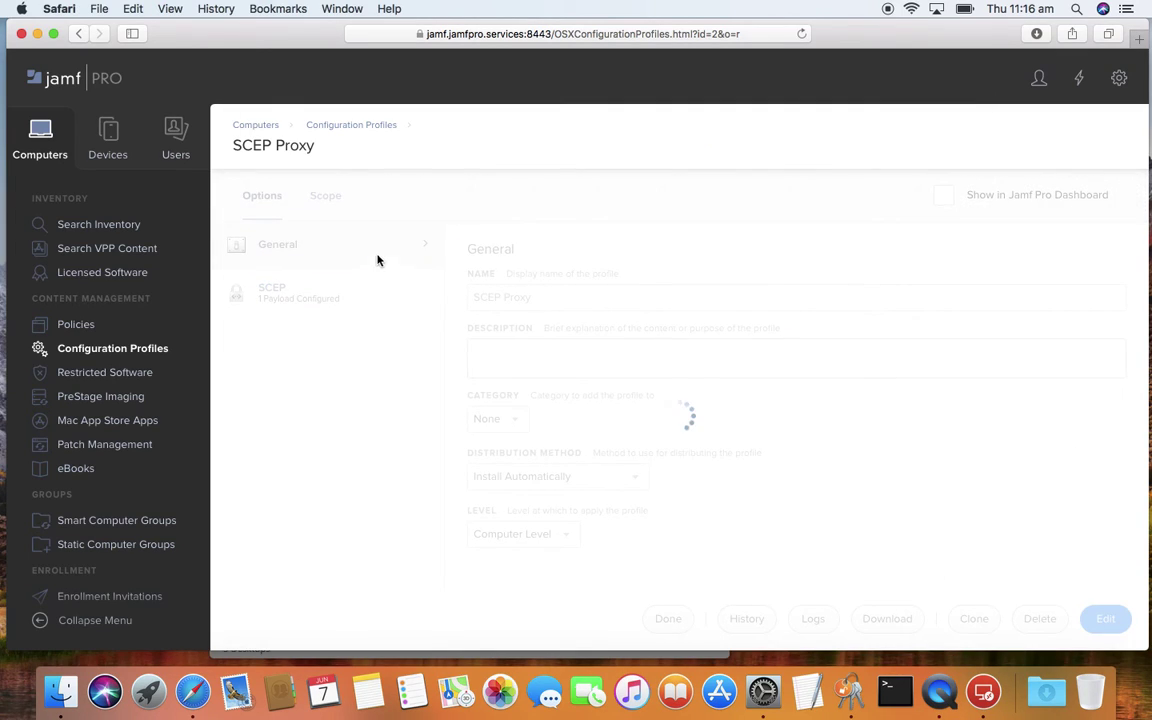
click(327, 198)
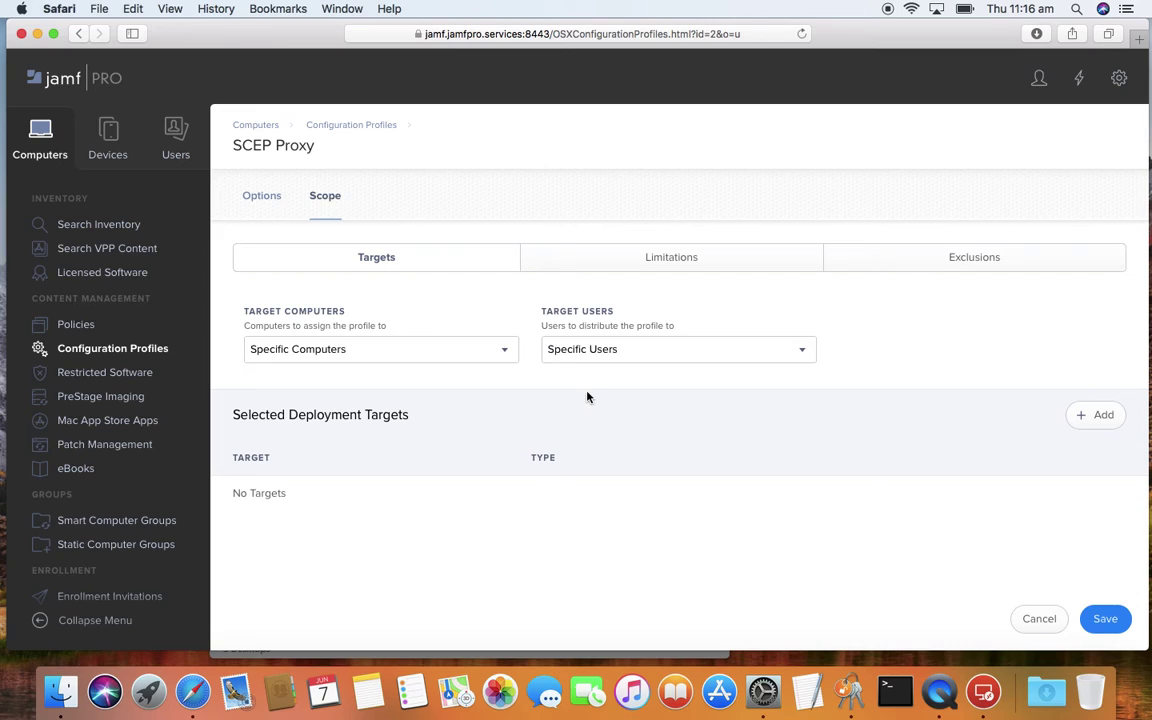
click(1092, 416)
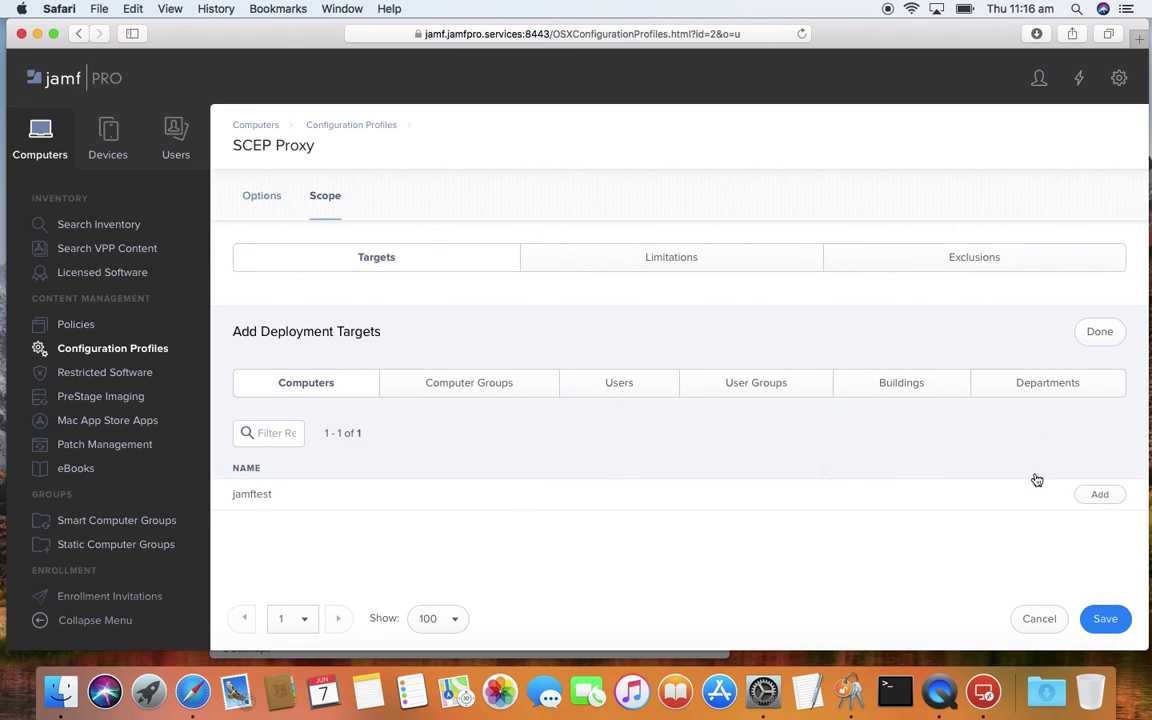
click(1108, 495)
click(1125, 627)
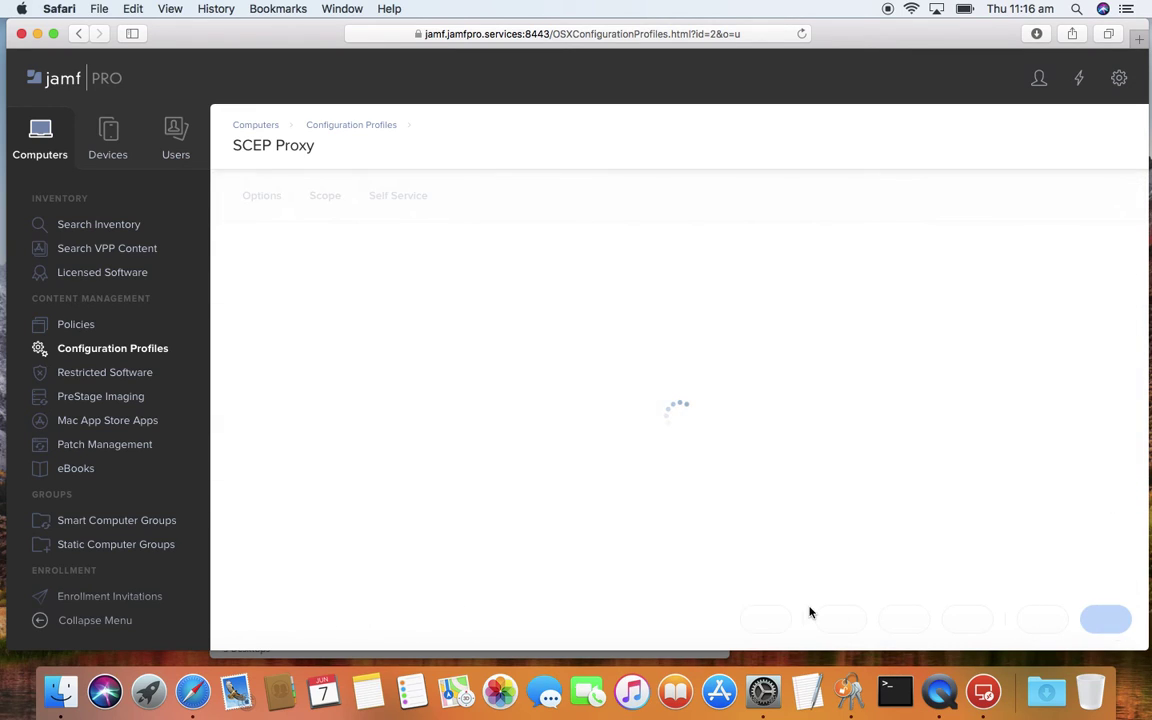
click(762, 692)
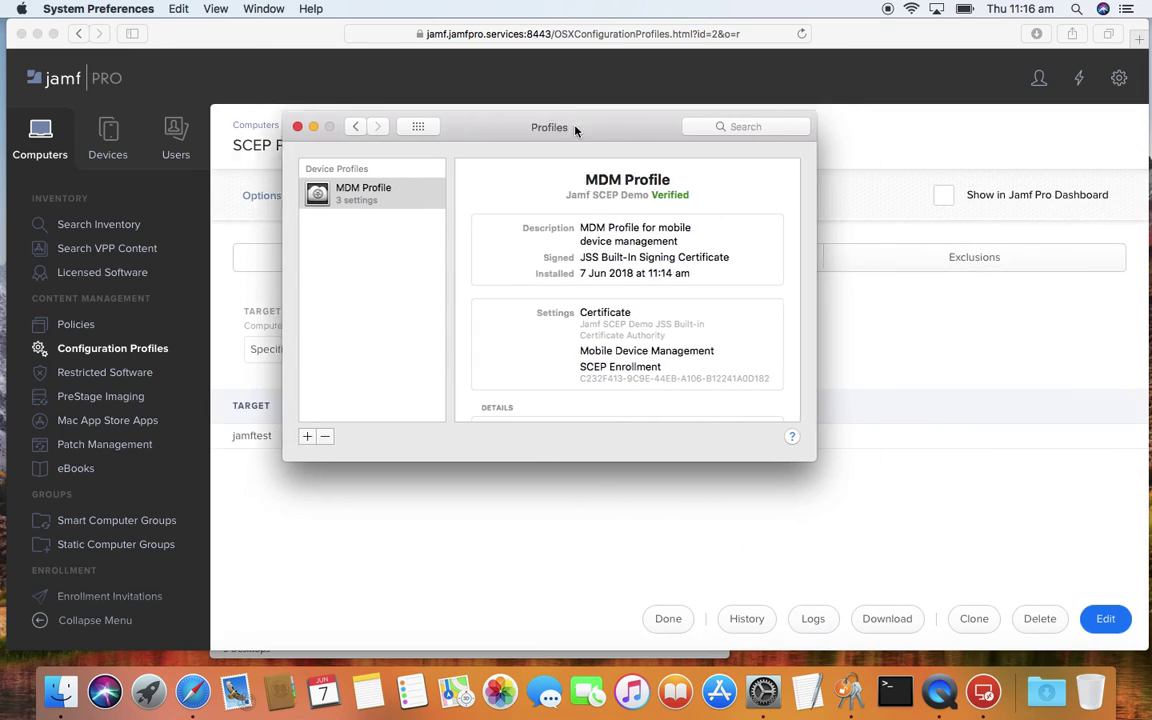
- Place Profiles and Keychain Access side by side, showing the jamftest certificate and SCEP Proxy details
drag(576, 128, 329, 161)
click(851, 690)
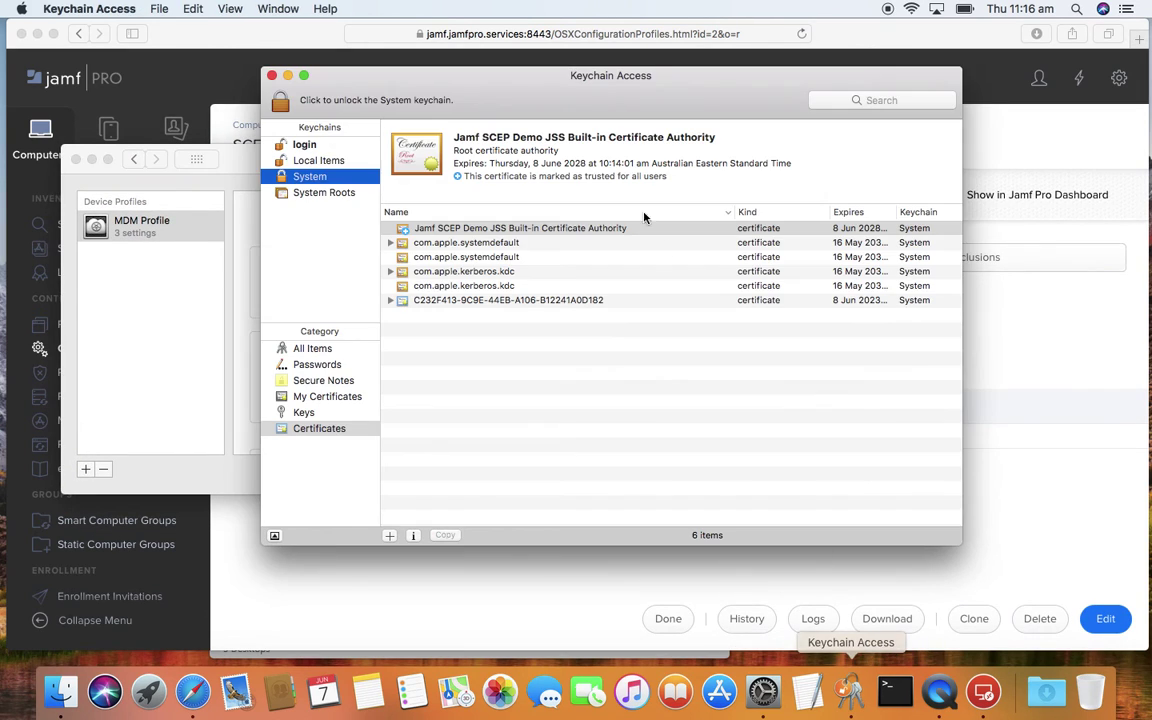
drag(525, 113, 701, 105)
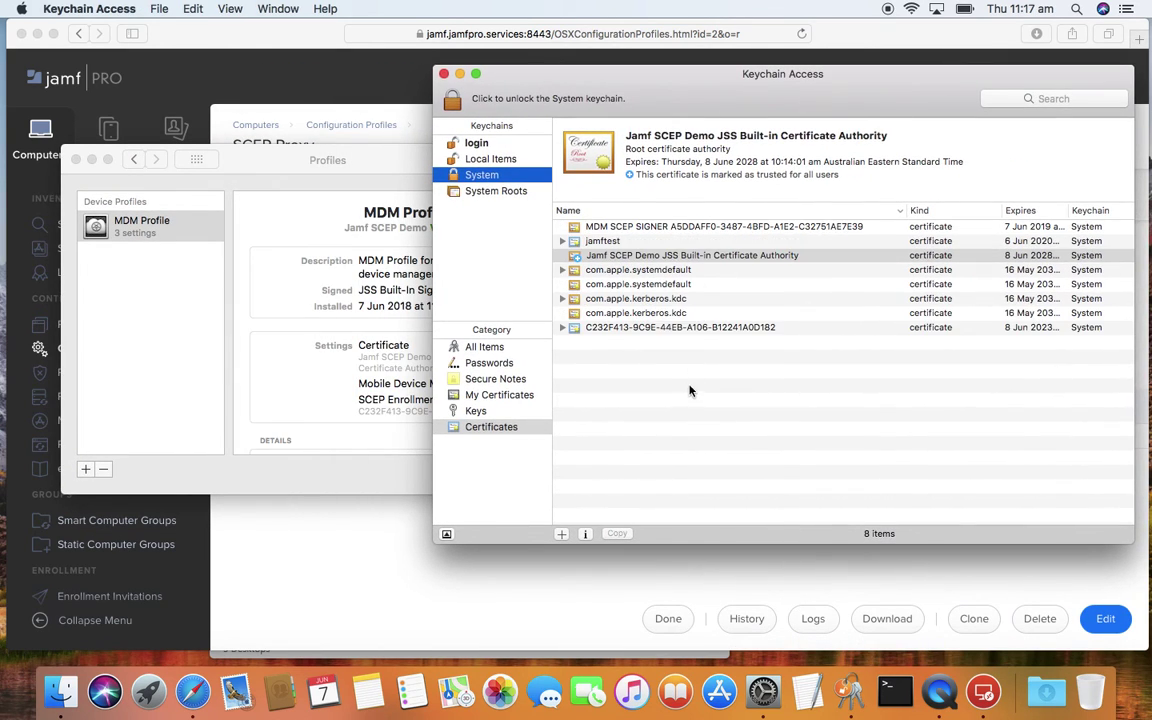
click(612, 243)
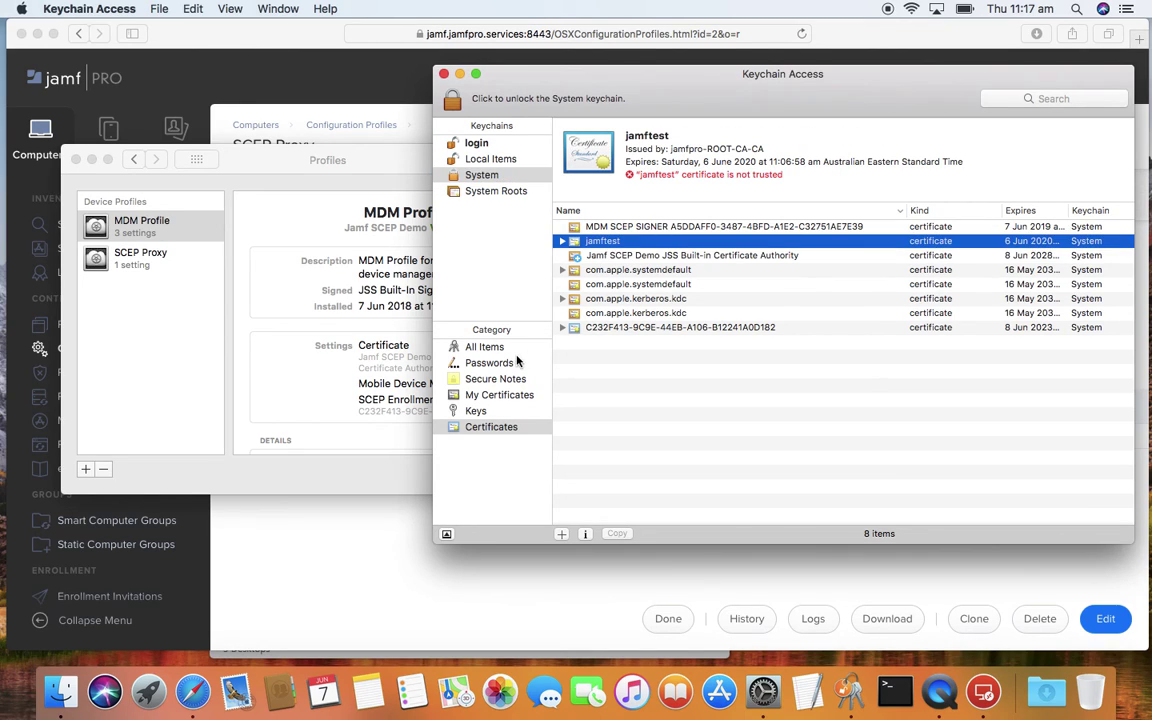
click(129, 271)
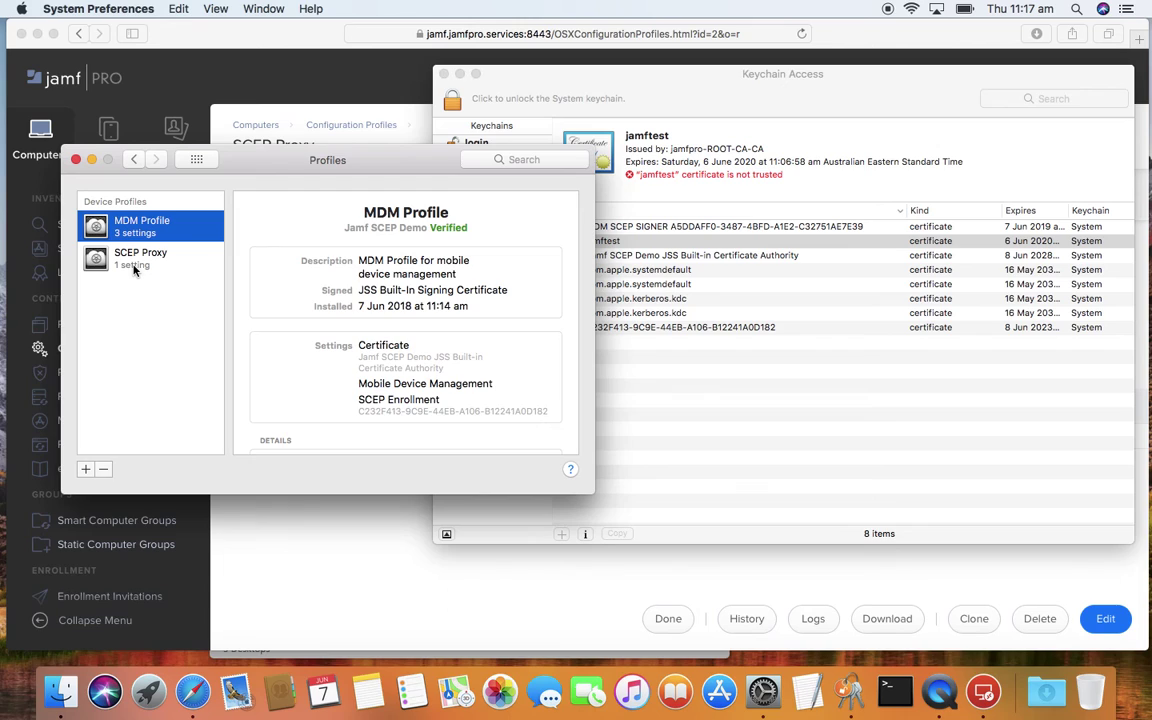
click(136, 262)
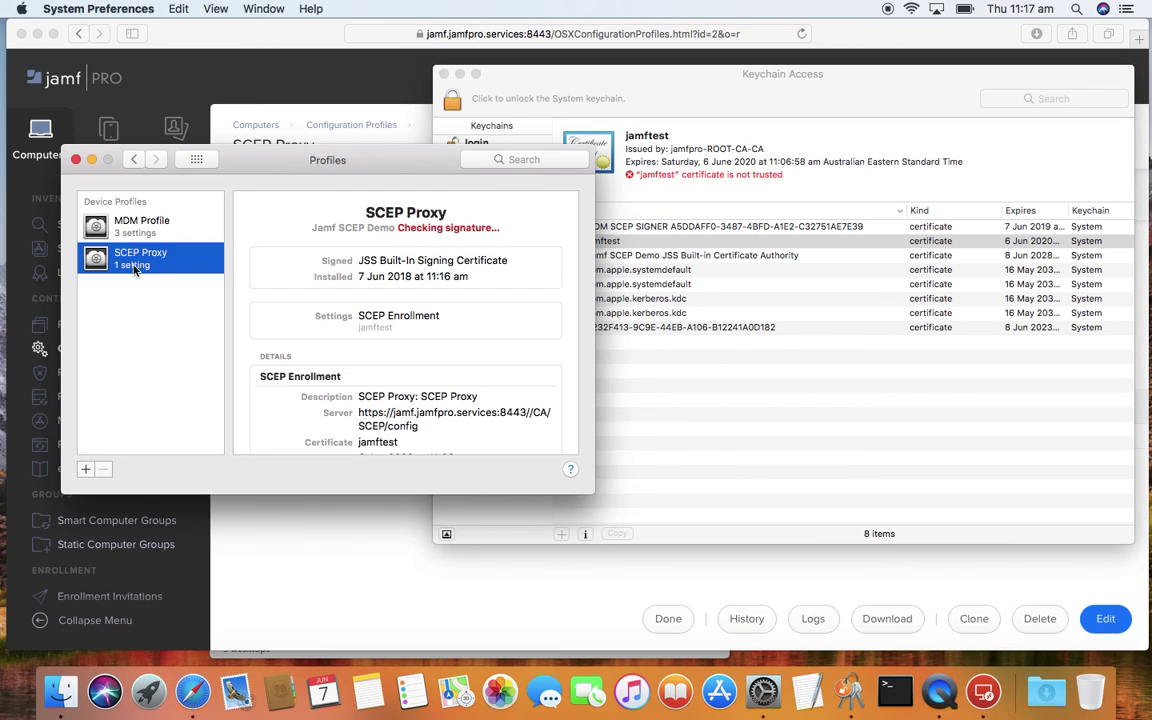
- Leave the SCEP Proxy scope page for the Configuration Profiles list
click(467, 588)
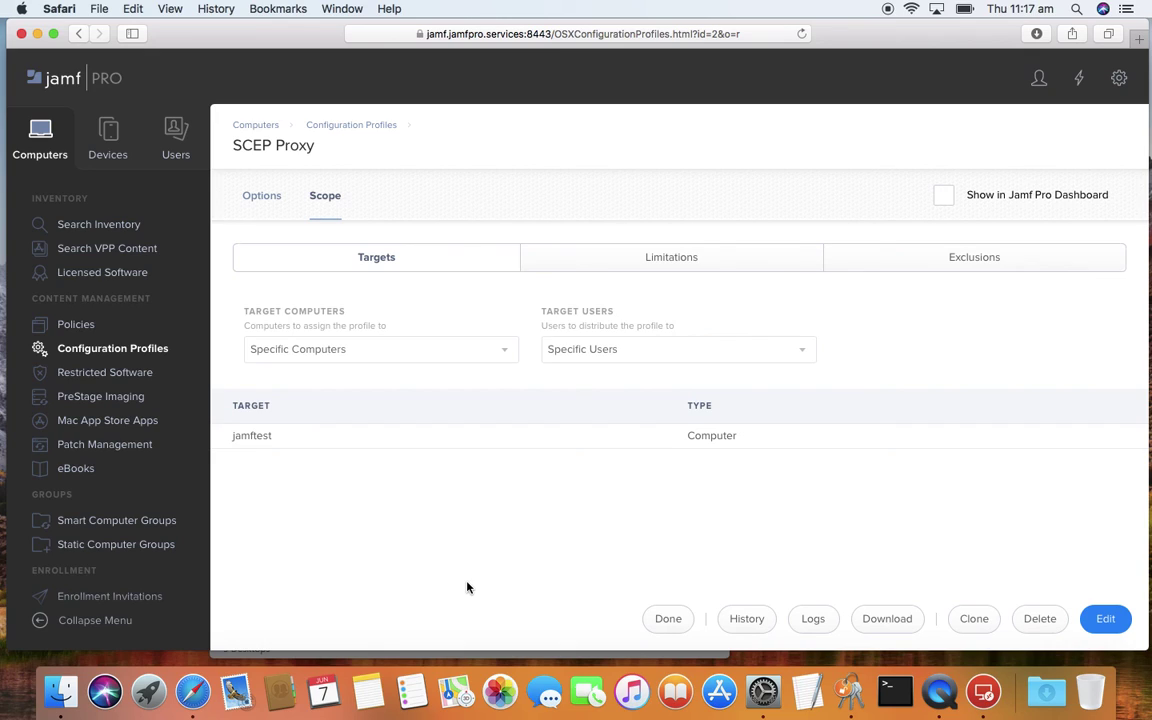
click(104, 352)
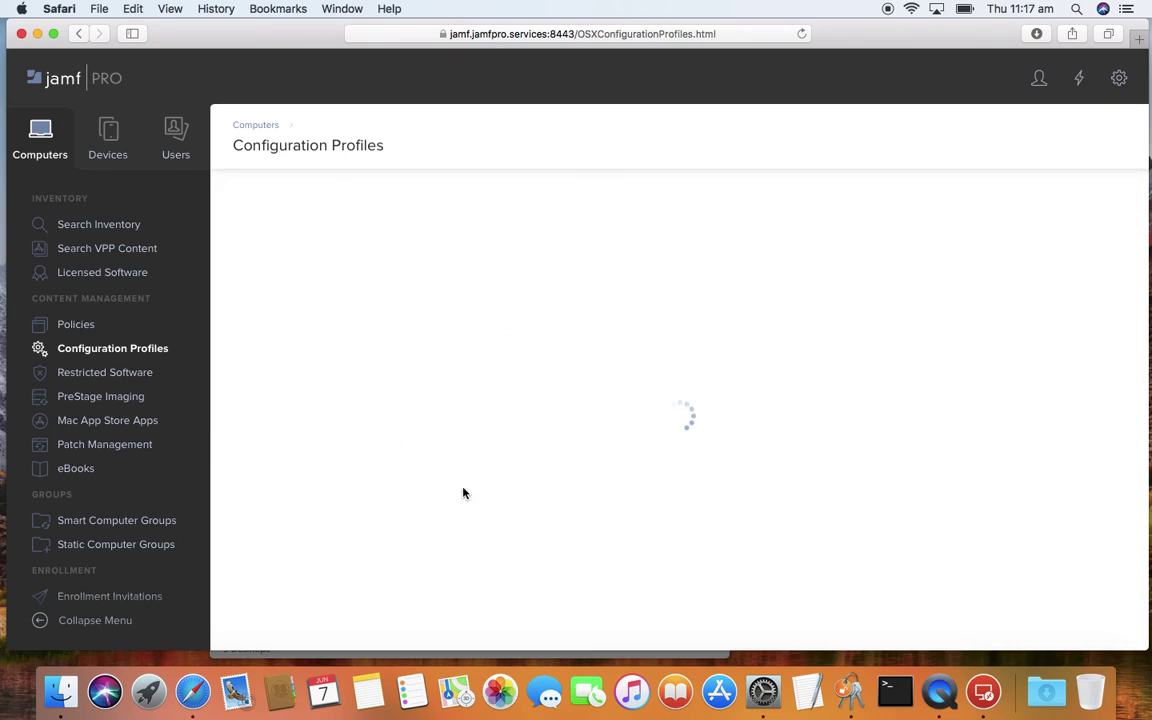